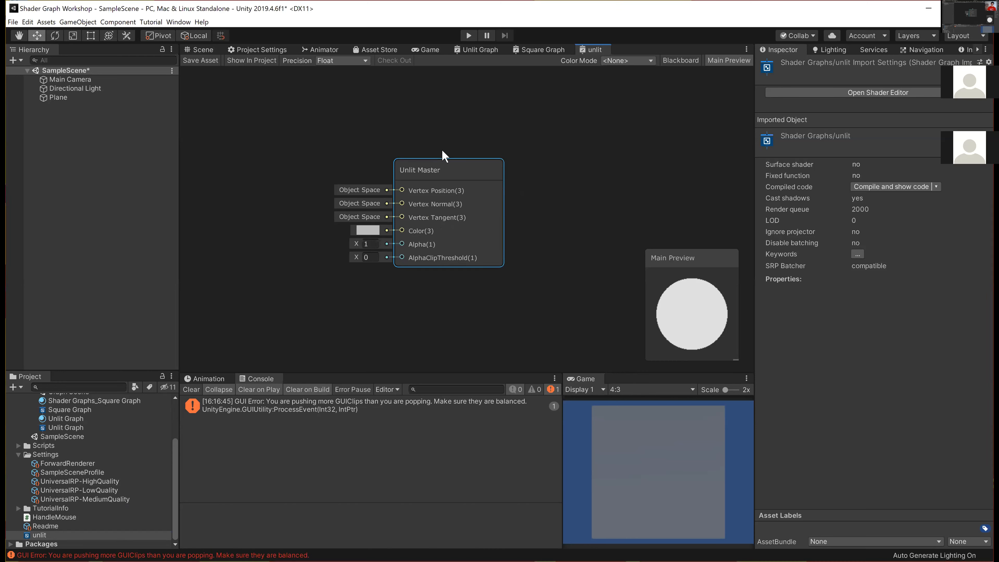
- Reposition the Unlit Master node in the unlit graph and save the shader asset
{"action": "left_click_drag", "start_coordinate": [446, 164], "coordinate": [458, 160]}
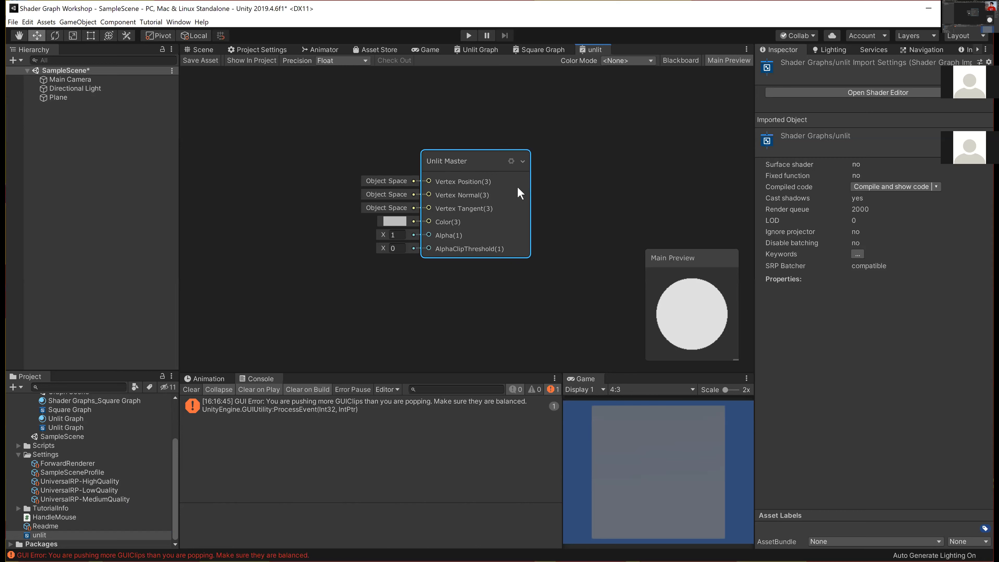
{"action": "left_click", "coordinate": [198, 62]}
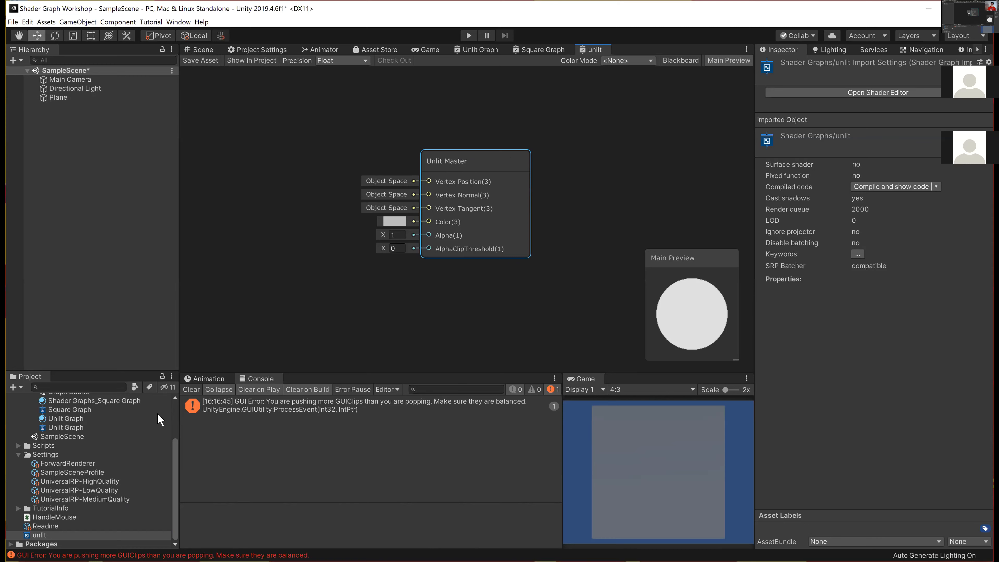
- Create a material from the selected unlit shader graph, keeping the default name
{"action": "left_click", "coordinate": [20, 391]}
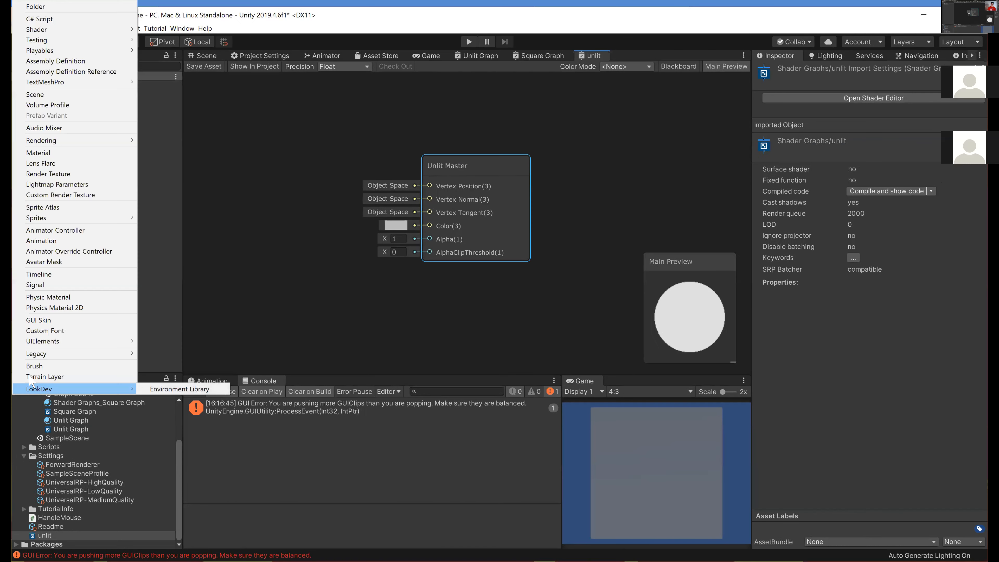
{"action": "left_click", "coordinate": [72, 154]}
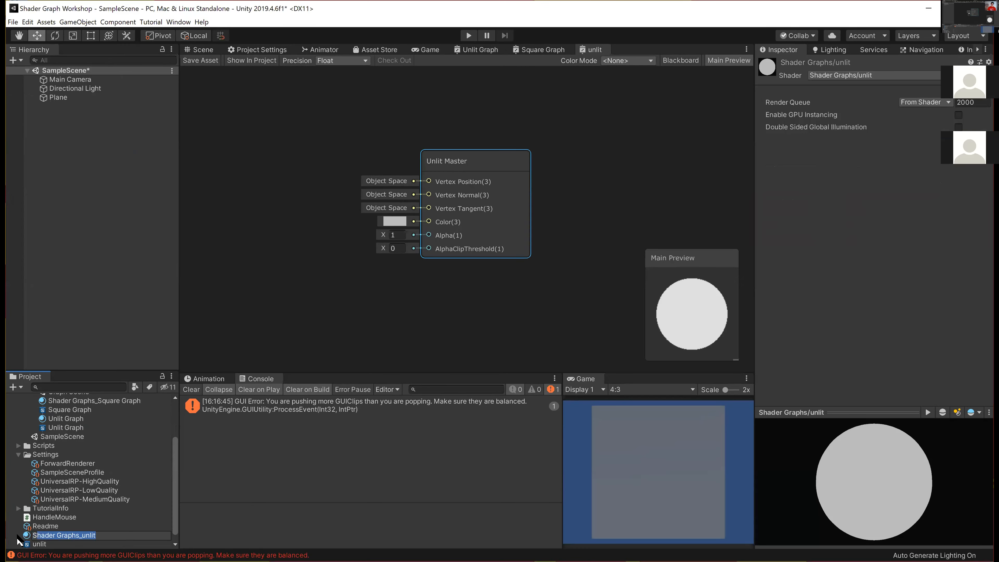
- Create a new material based on the unlit shader graph and name it Material Unlit
{"action": "left_click", "coordinate": [41, 545]}
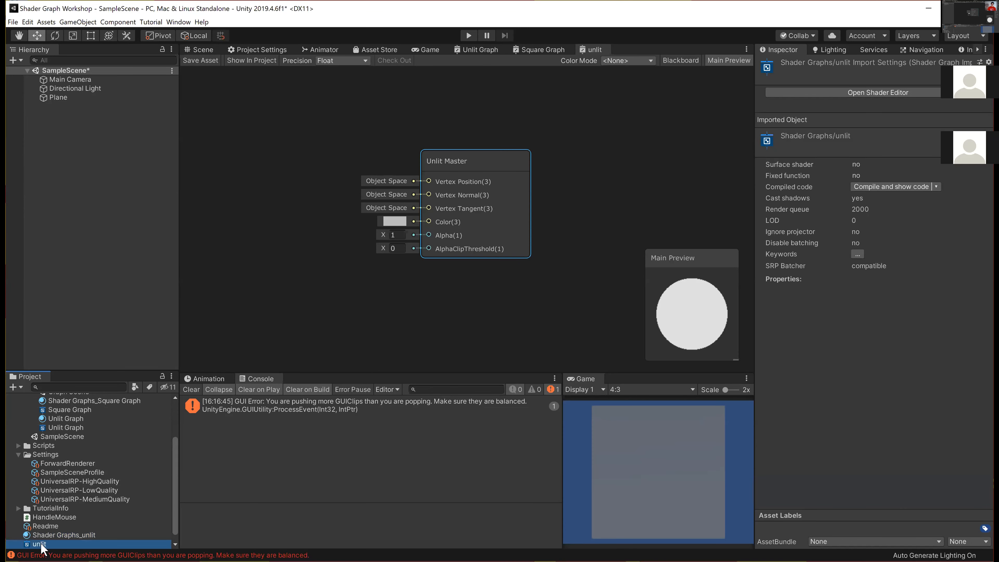
{"action": "scroll", "coordinate": [37, 545], "scroll_direction": "down", "scroll_amount": 1}
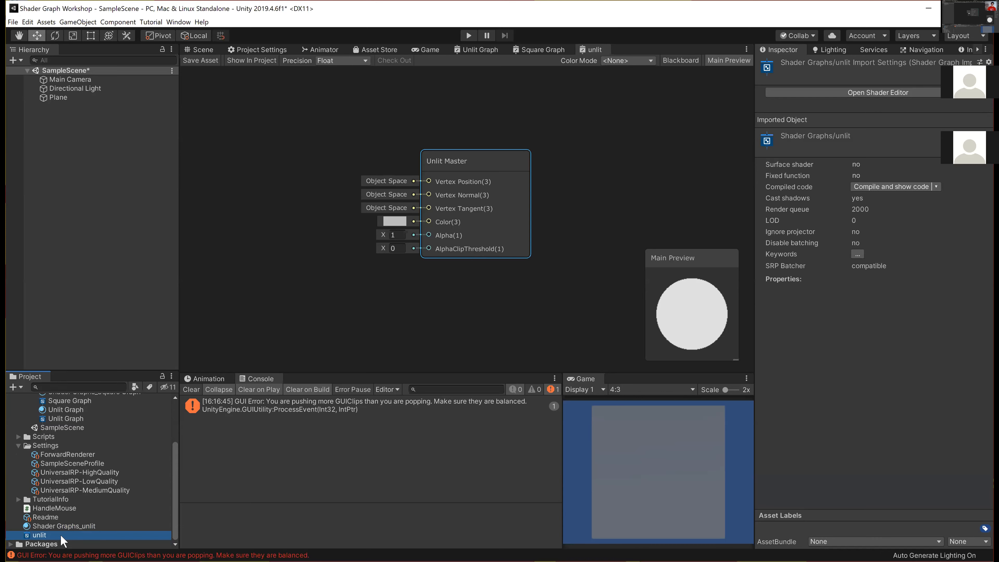
{"action": "right_click", "coordinate": [38, 538]}
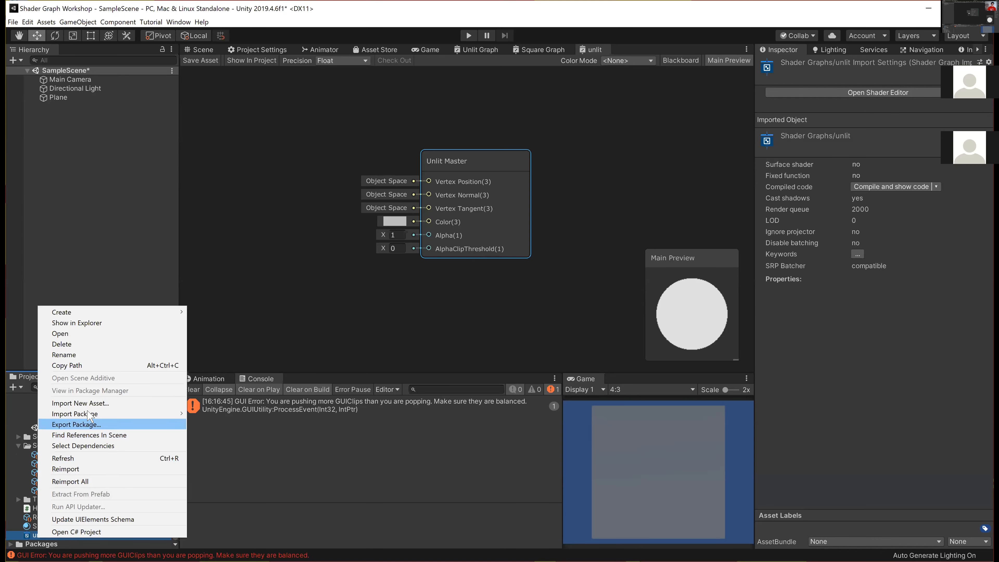
{"action": "mouse_move", "coordinate": [124, 317]}
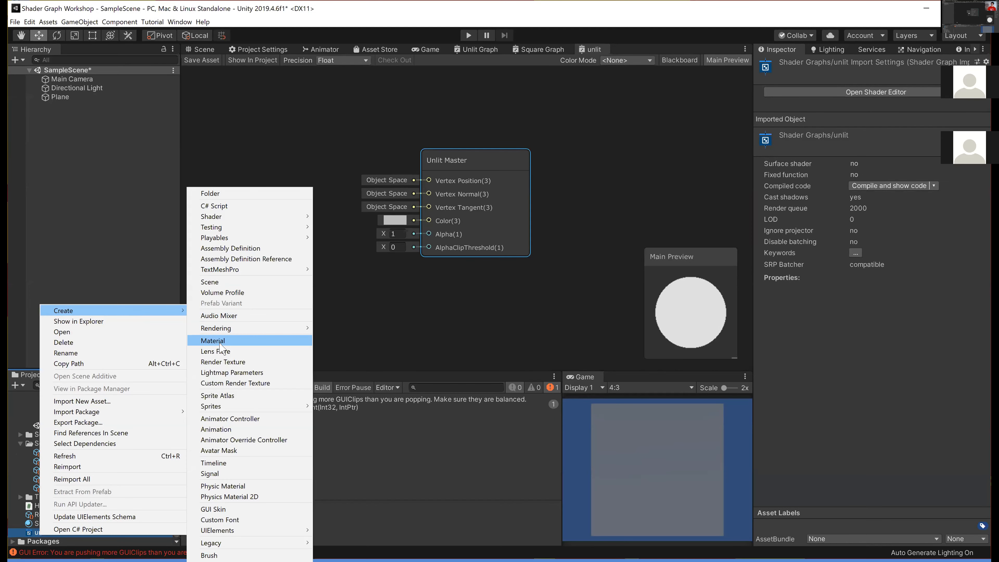
{"action": "left_click", "coordinate": [220, 342]}
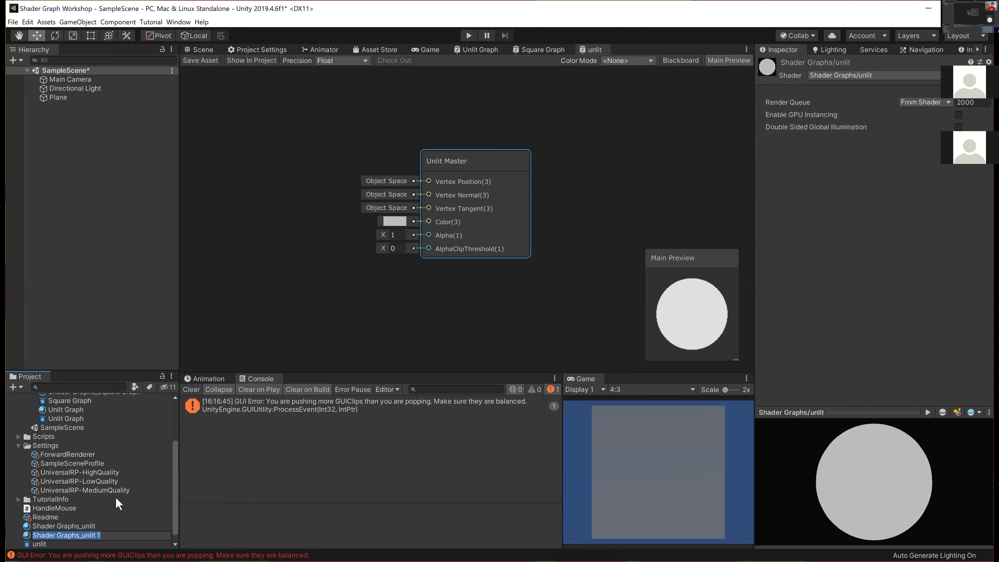
{"action": "type", "text": "Material Unlit"}
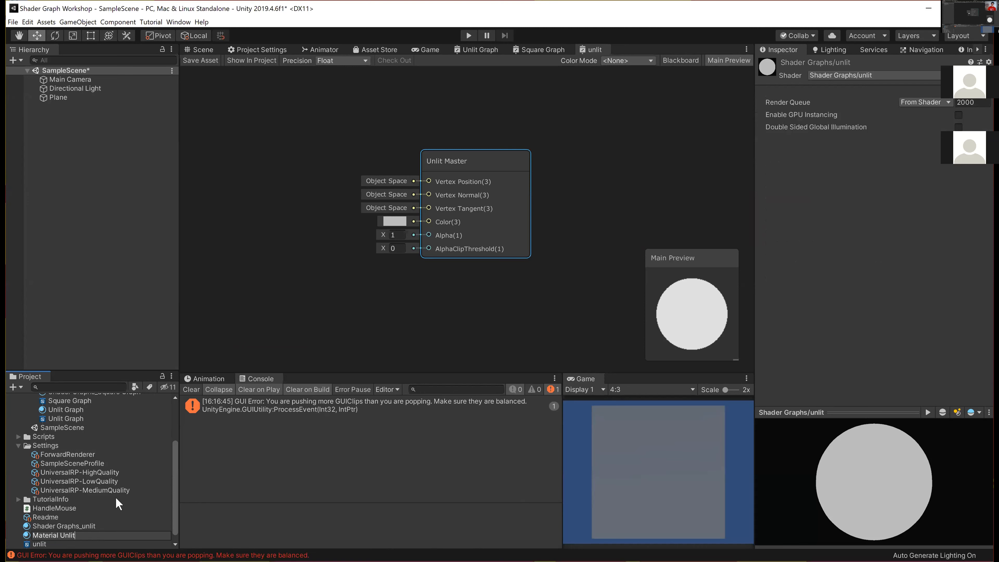
{"action": "key", "text": "Return"}
- Delete the surplus Shader Graphs_unlit material from the project assets
{"action": "left_click", "coordinate": [82, 535]}
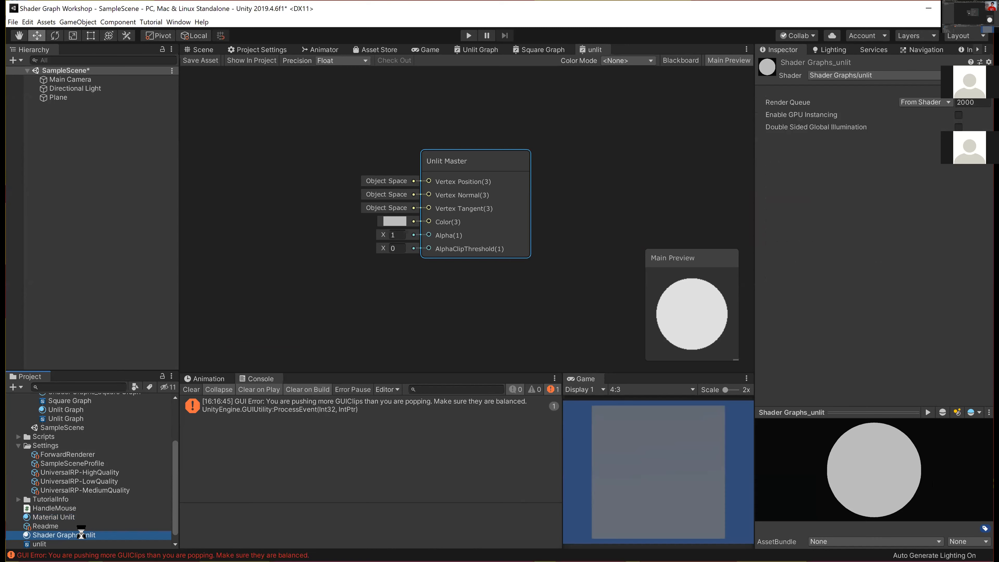
{"action": "key", "text": "Delete"}
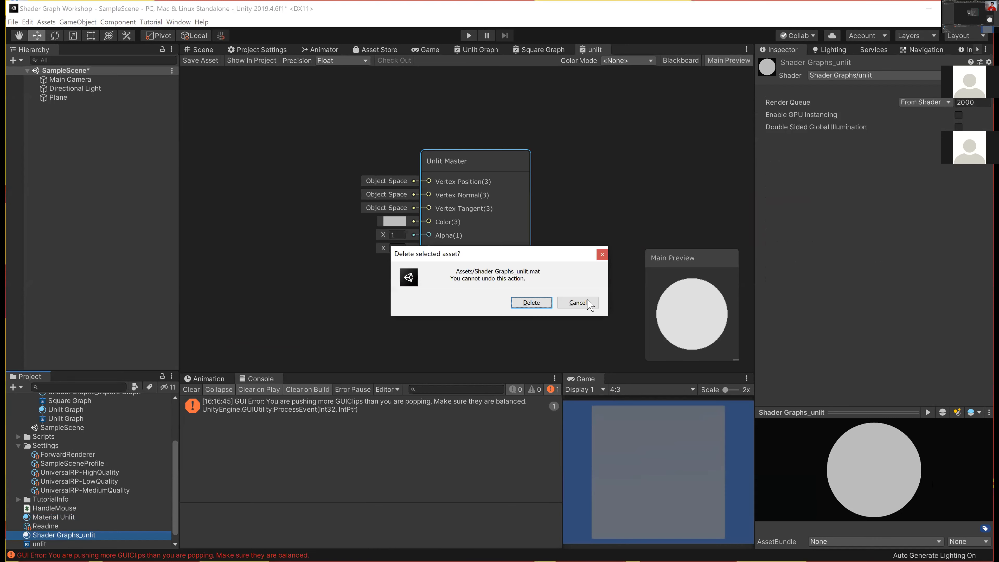
{"action": "left_click", "coordinate": [535, 302]}
- Apply Material Unlit to the plane in the Scene view and select the plane to inspect its material
{"action": "left_click", "coordinate": [57, 518]}
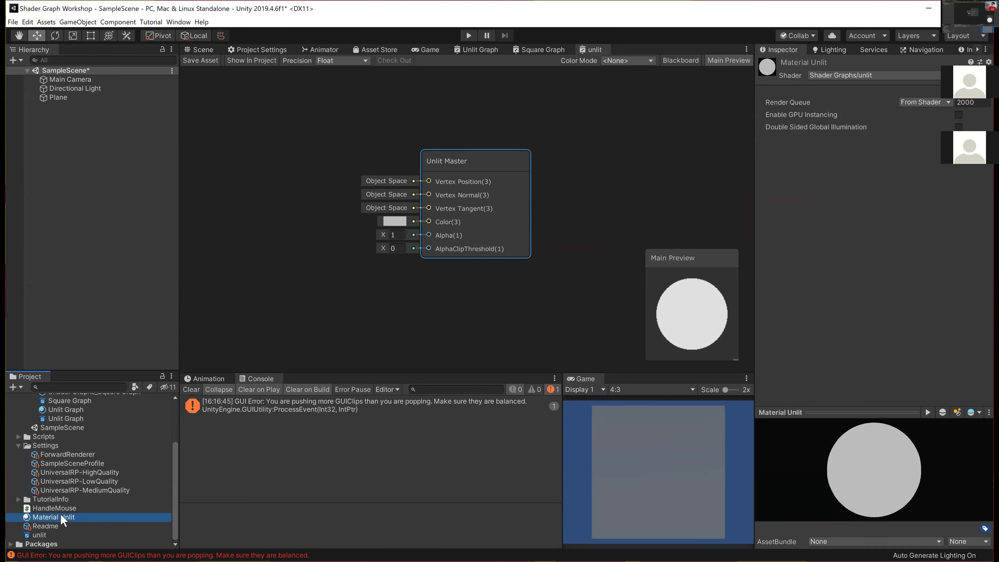
{"action": "left_click", "coordinate": [44, 535]}
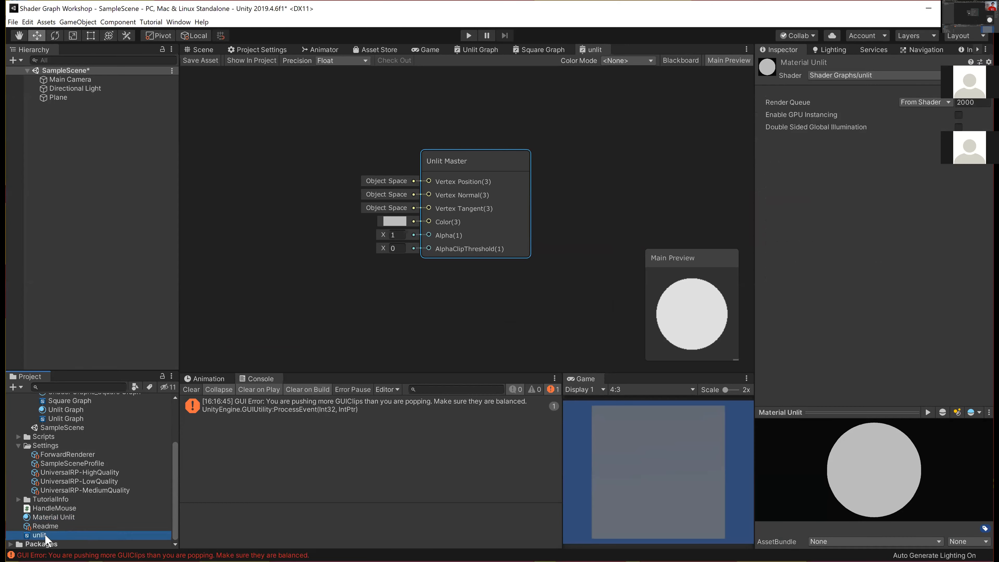
{"action": "left_click", "coordinate": [57, 518]}
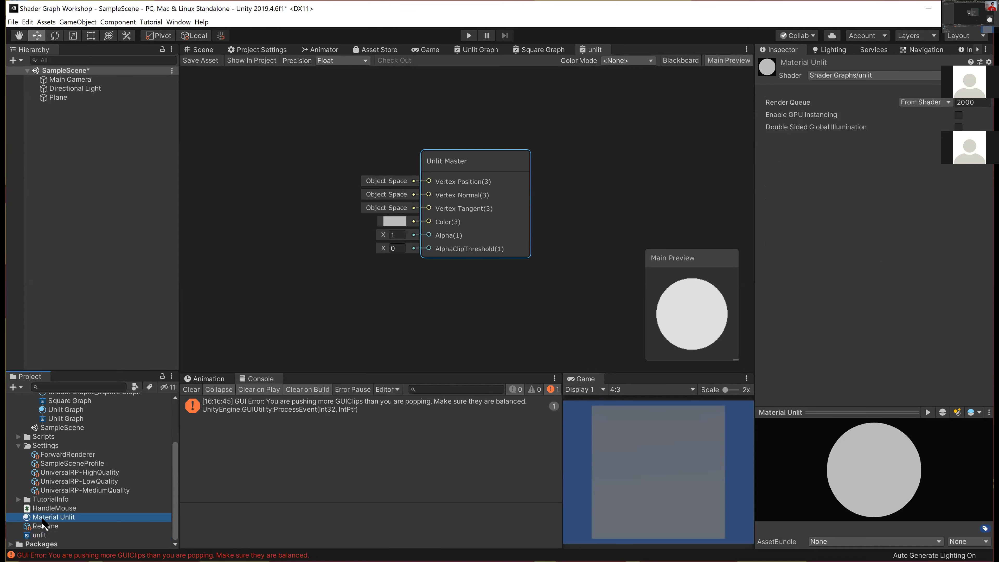
{"action": "left_click", "coordinate": [200, 50]}
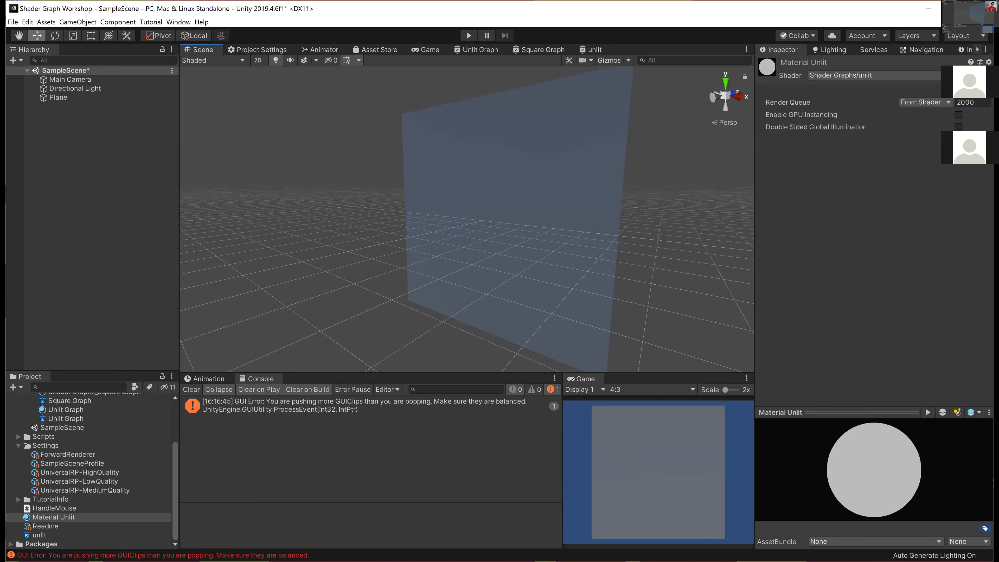
{"action": "left_click_drag", "start_coordinate": [155, 409], "coordinate": [517, 204]}
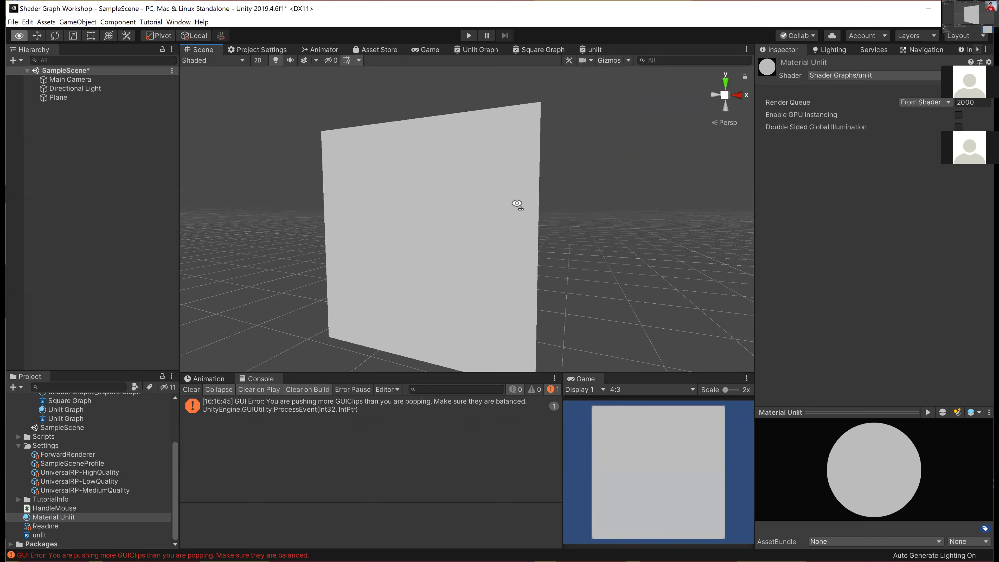
{"action": "left_click", "coordinate": [517, 204]}
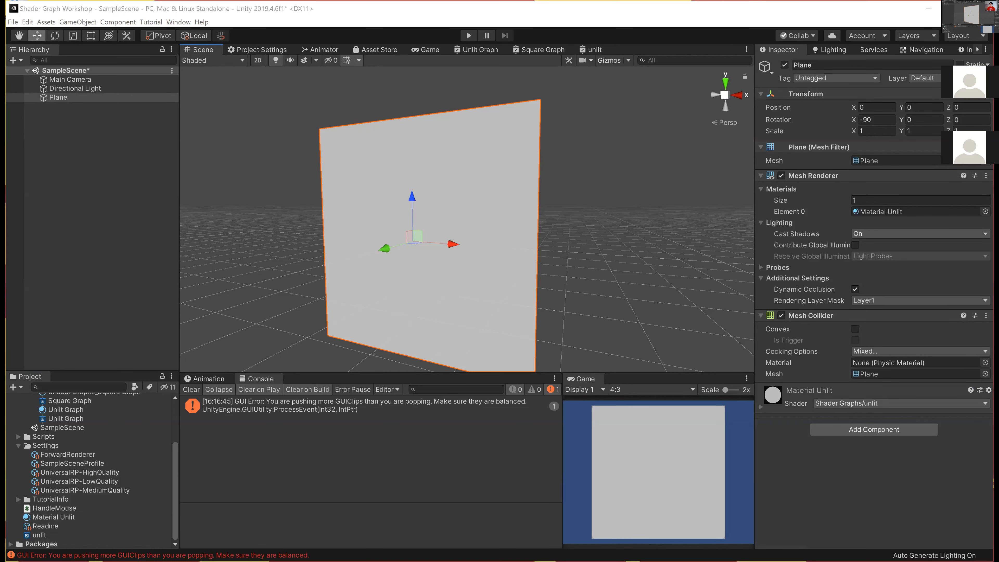
{"action": "right_click_drag", "start_coordinate": [410, 245], "coordinate": [404, 263]}
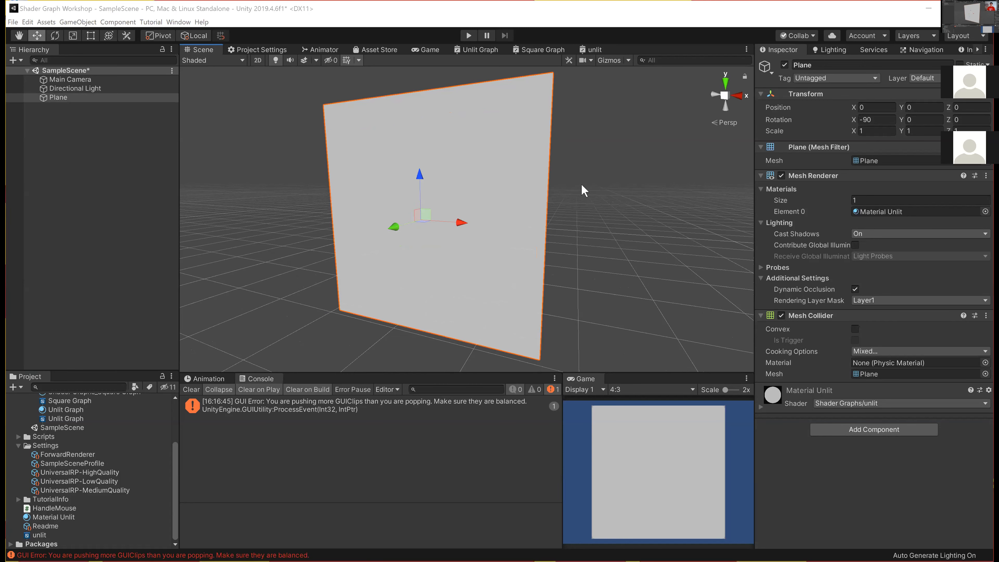
{"action": "right_click_drag", "start_coordinate": [535, 201], "coordinate": [535, 216]}
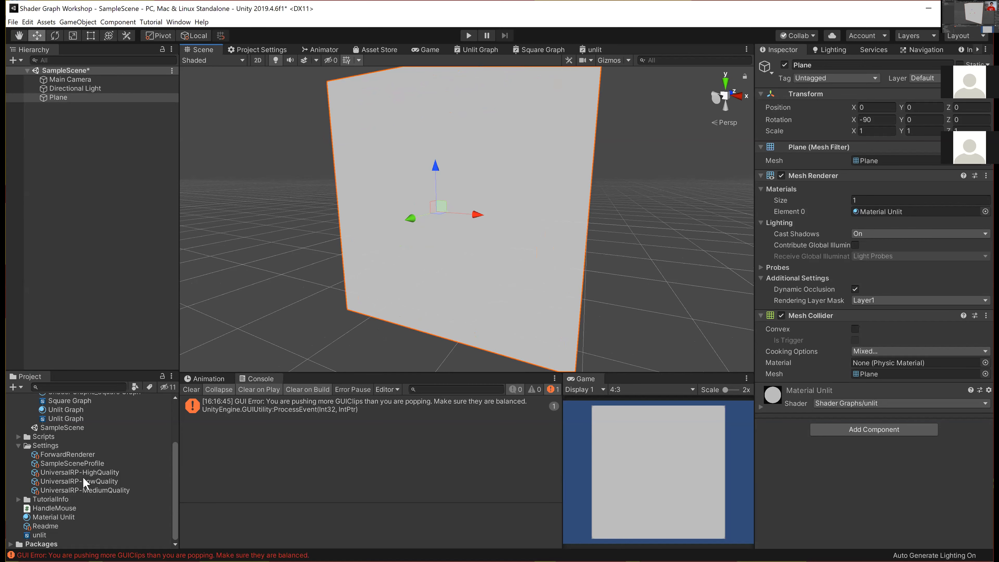
{"action": "left_click", "coordinate": [40, 535]}
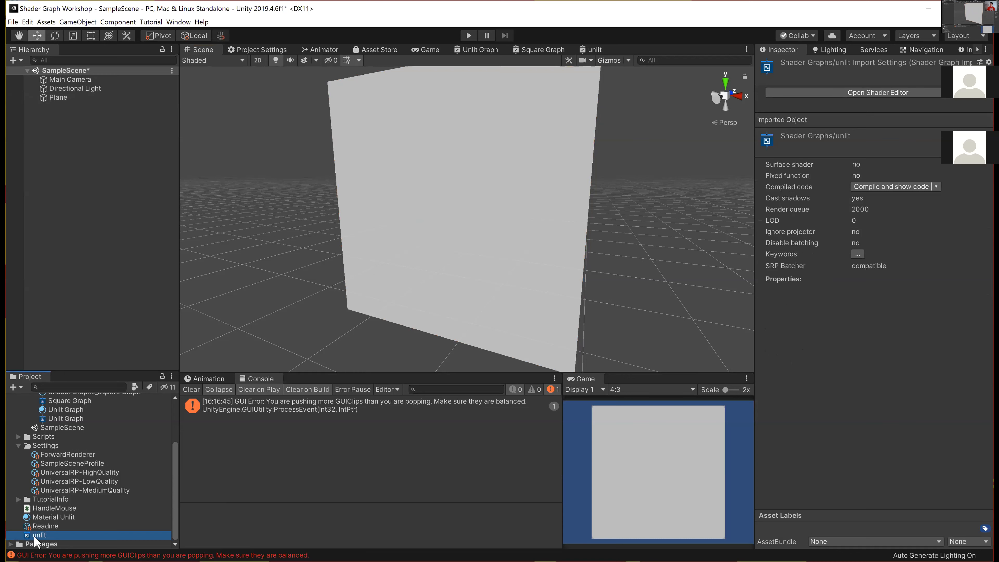
{"action": "right_click", "coordinate": [40, 538]}
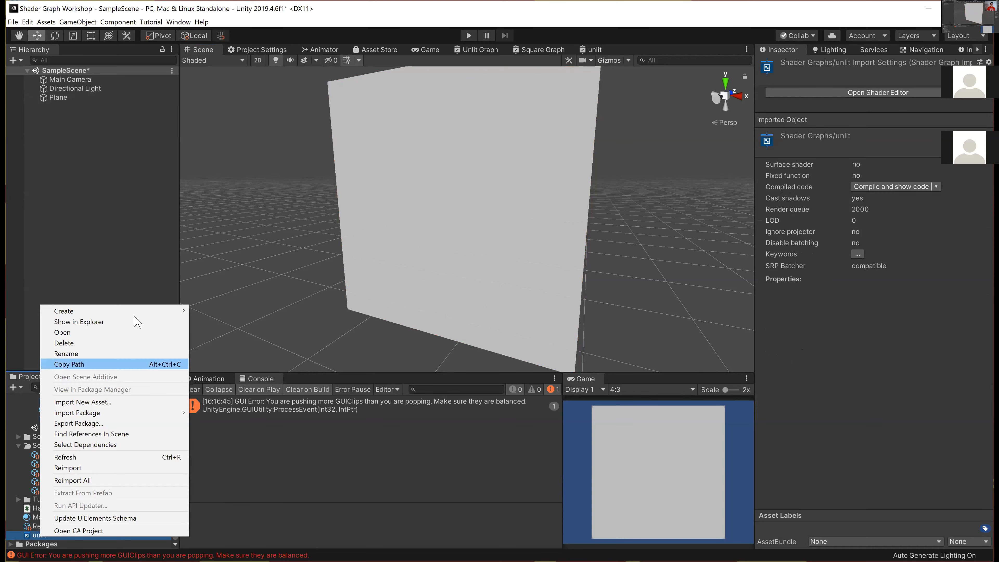
{"action": "mouse_move", "coordinate": [154, 314]}
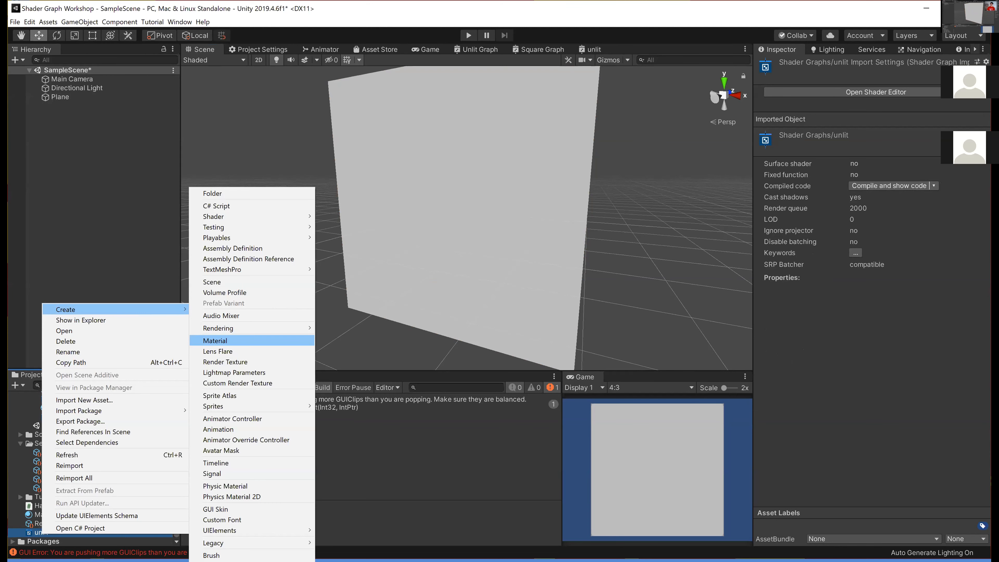
{"action": "left_click", "coordinate": [68, 263]}
{"action": "left_click", "coordinate": [57, 526]}
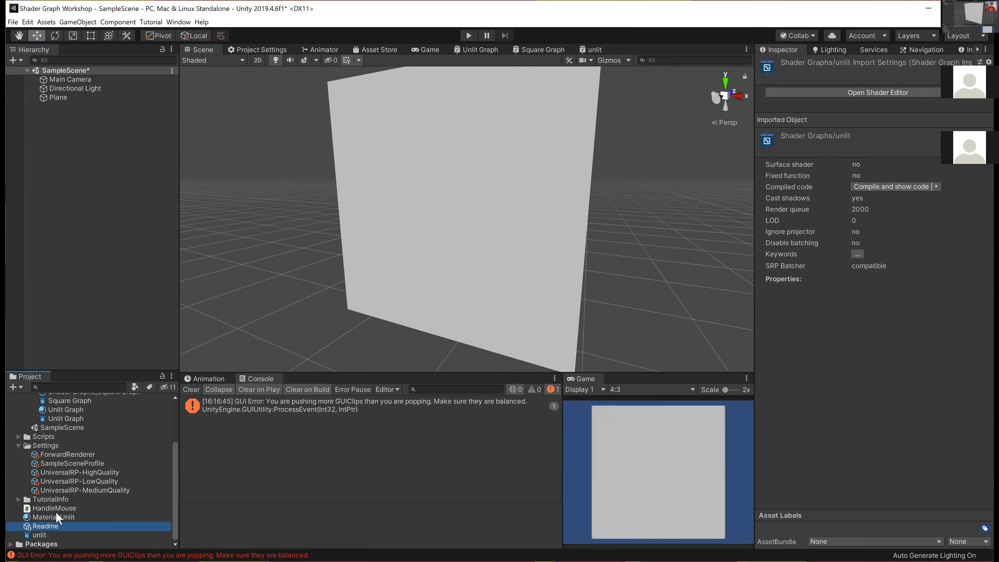
- Apply Material Unlit to the plane in the Scene view once more
{"action": "left_click", "coordinate": [56, 518]}
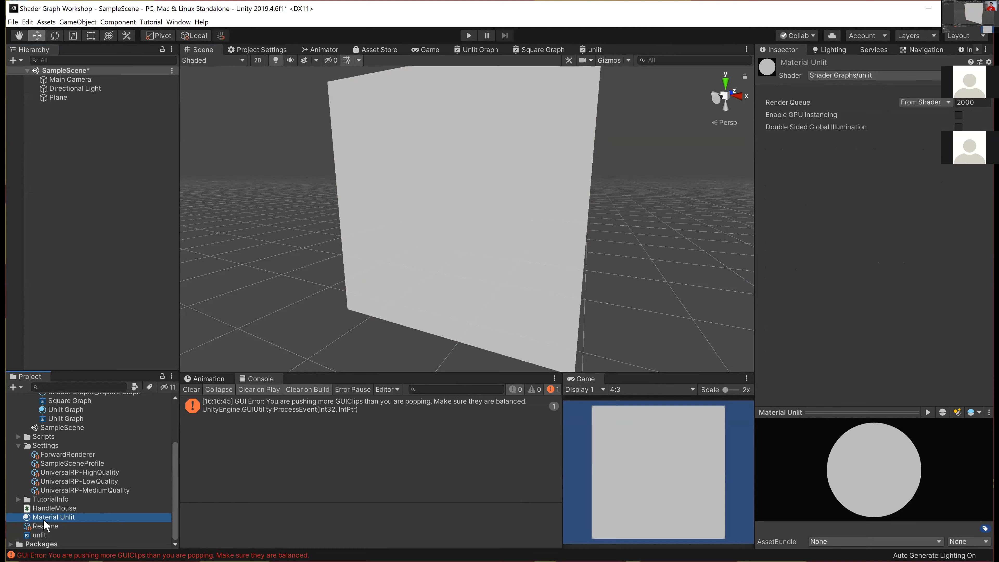
{"action": "left_click_drag", "start_coordinate": [44, 520], "coordinate": [432, 223]}
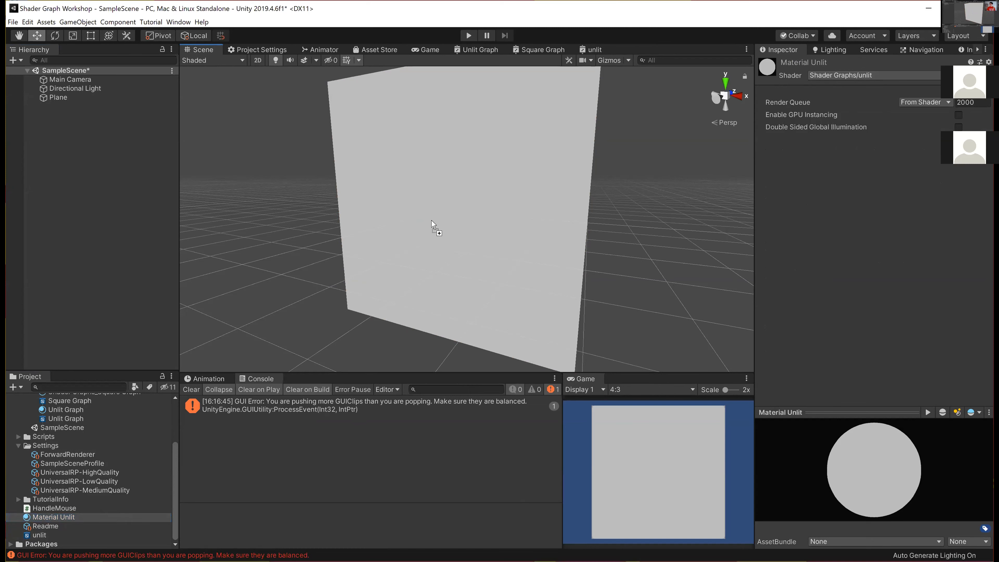
{"action": "left_click_drag", "start_coordinate": [432, 223], "coordinate": [432, 223]}
- Add a Sphere 3D object to SampleScene
{"action": "right_click_drag", "start_coordinate": [482, 225], "coordinate": [467, 215]}
{"action": "key", "text": "s"}
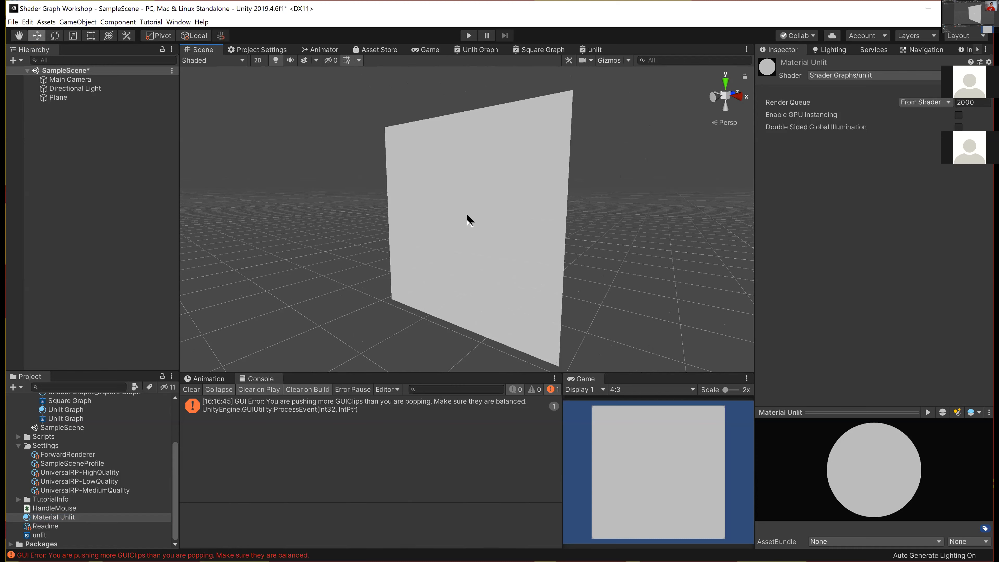
{"action": "left_click_drag", "start_coordinate": [463, 224], "coordinate": [576, 238], "text": "alt"}
{"action": "key", "text": "w"}
{"action": "right_click_drag", "start_coordinate": [575, 239], "coordinate": [586, 236]}
{"action": "key", "text": "s"}
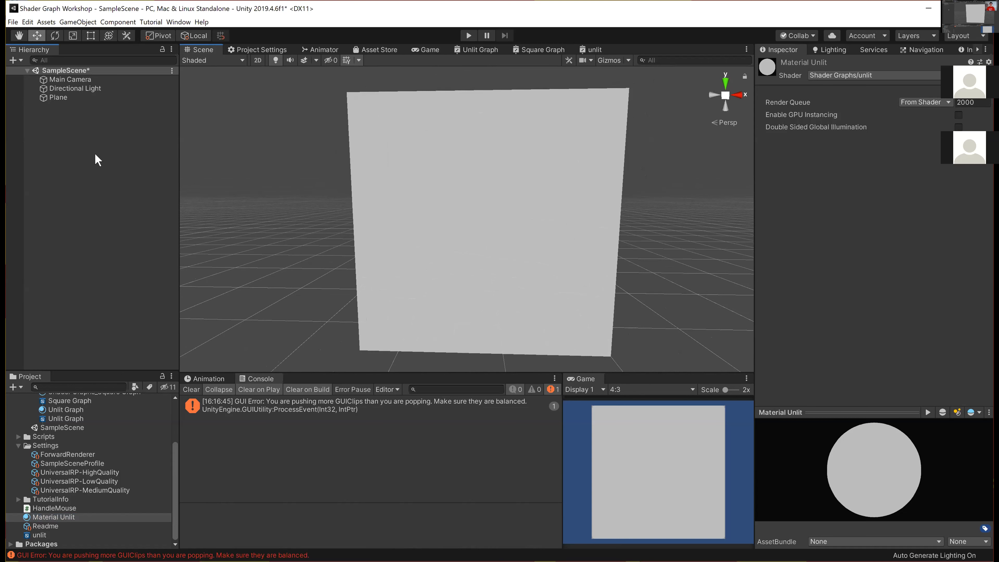
{"action": "right_click", "coordinate": [92, 145]}
{"action": "mouse_move", "coordinate": [146, 240]}
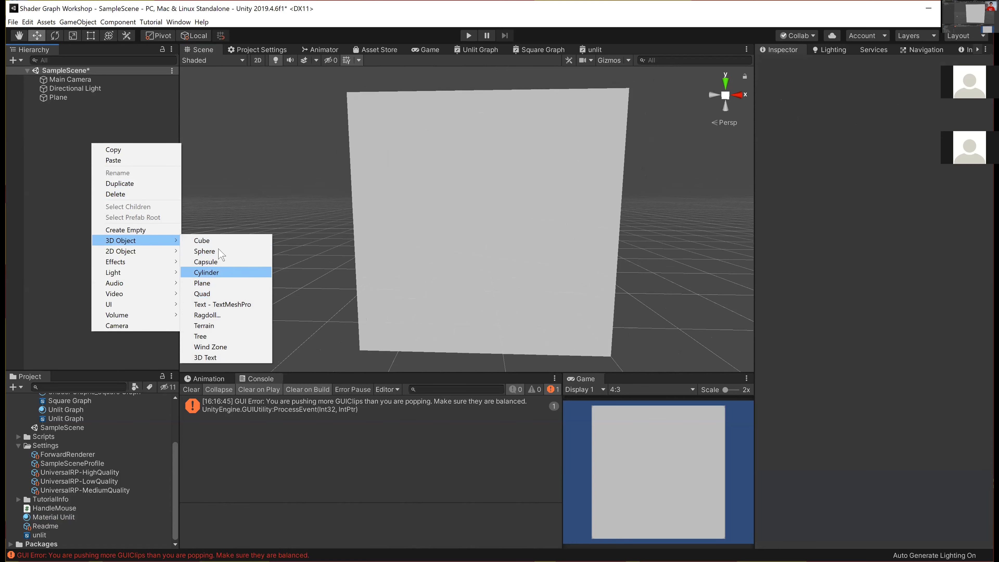
{"action": "left_click", "coordinate": [219, 252]}
- Apply Material Unlit to the new sphere in the Scene view
{"action": "left_click_drag", "start_coordinate": [510, 239], "coordinate": [415, 246], "text": "alt"}
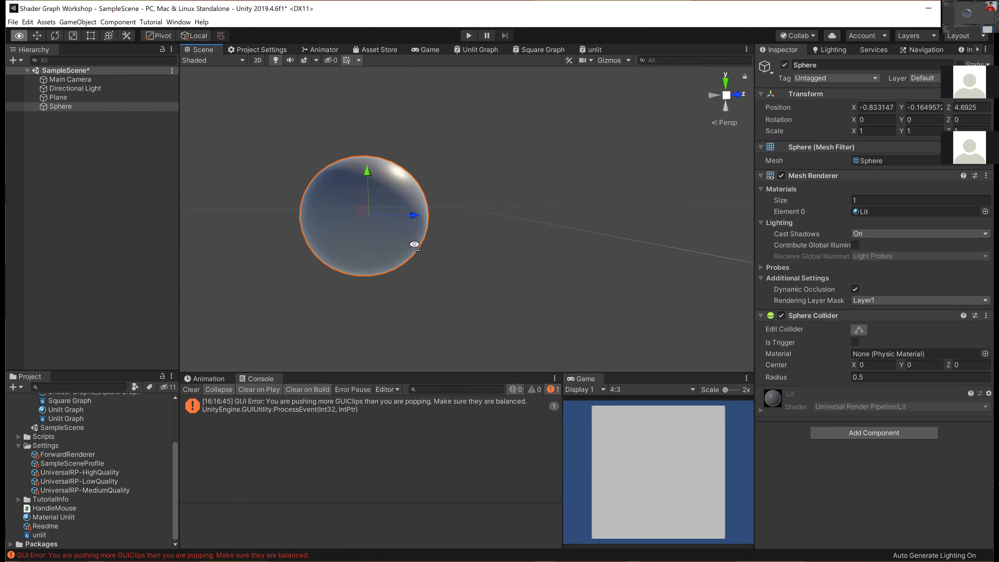
{"action": "right_click_drag", "start_coordinate": [384, 263], "coordinate": [359, 255]}
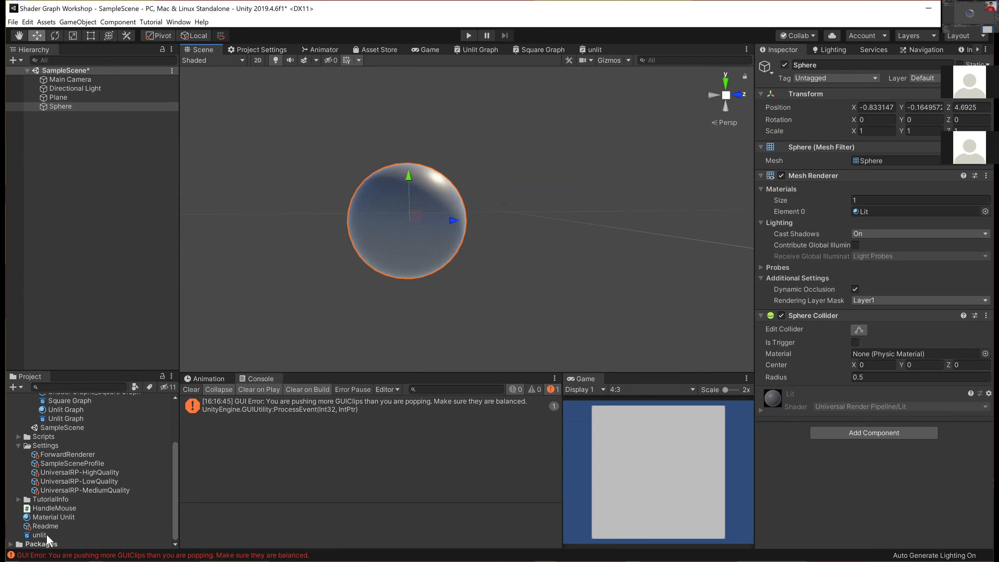
{"action": "left_click_drag", "start_coordinate": [54, 518], "coordinate": [386, 224]}
{"action": "right_click_drag", "start_coordinate": [468, 218], "coordinate": [387, 221]}
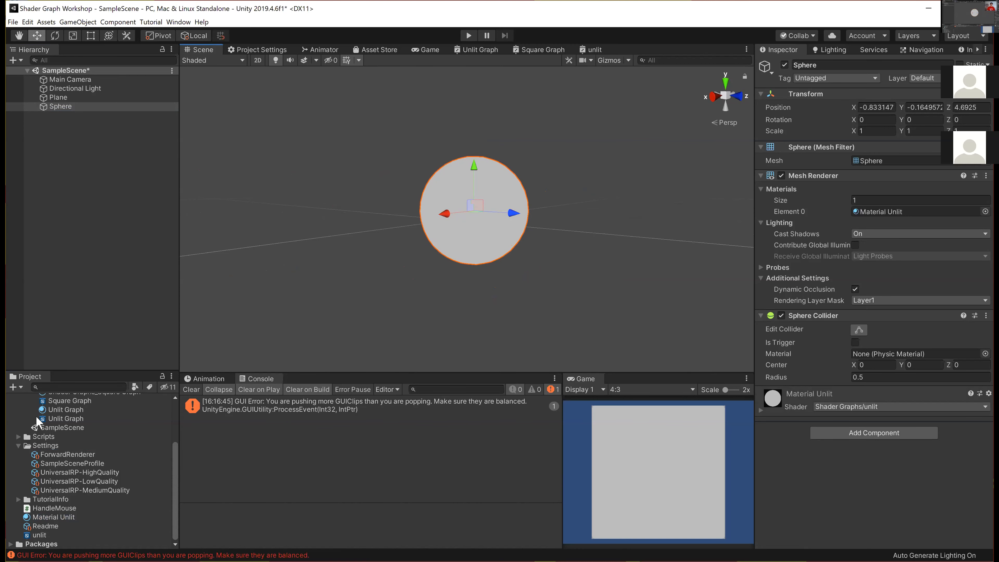
{"action": "left_click", "coordinate": [19, 389]}
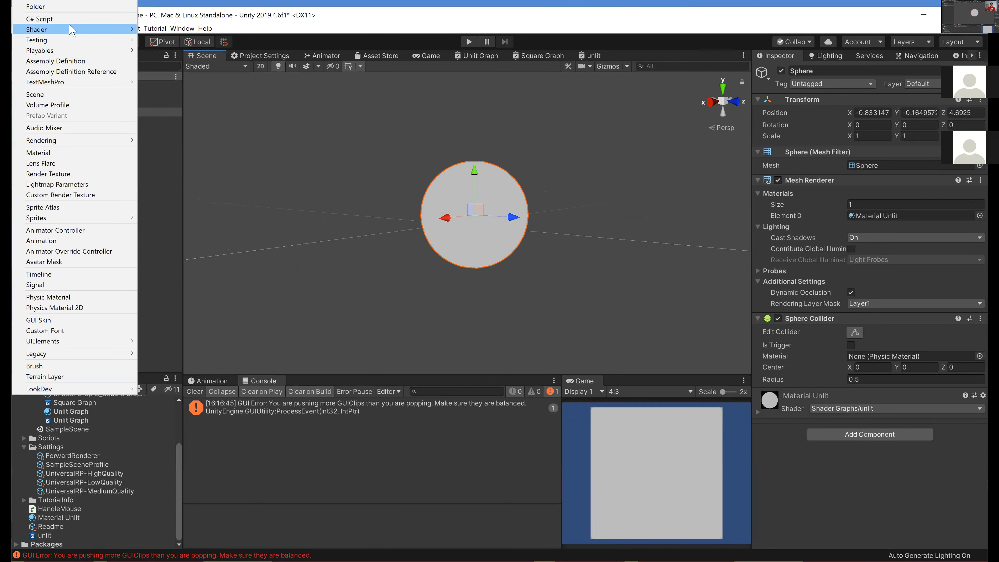
{"action": "mouse_move", "coordinate": [65, 22]}
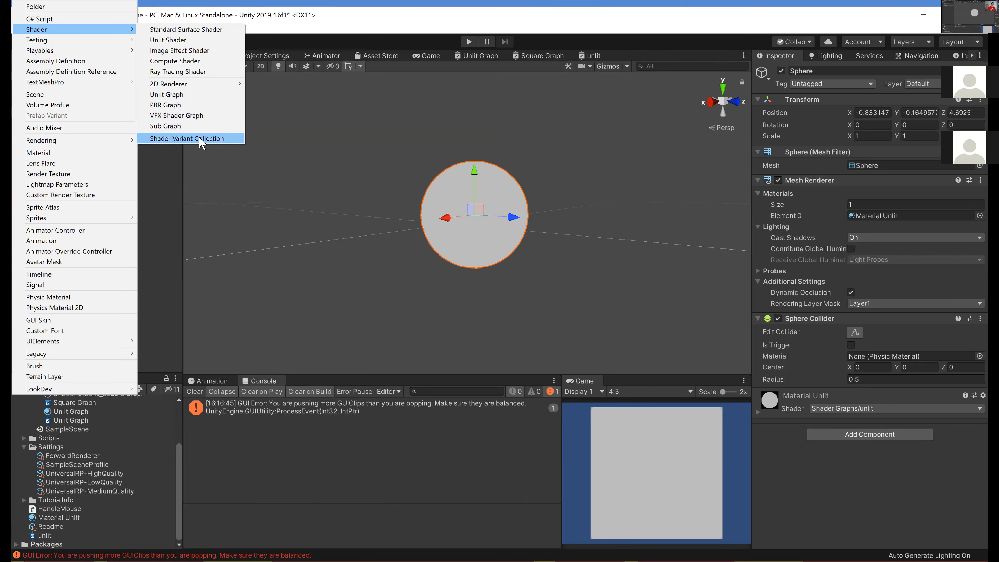
{"action": "left_click", "coordinate": [318, 140]}
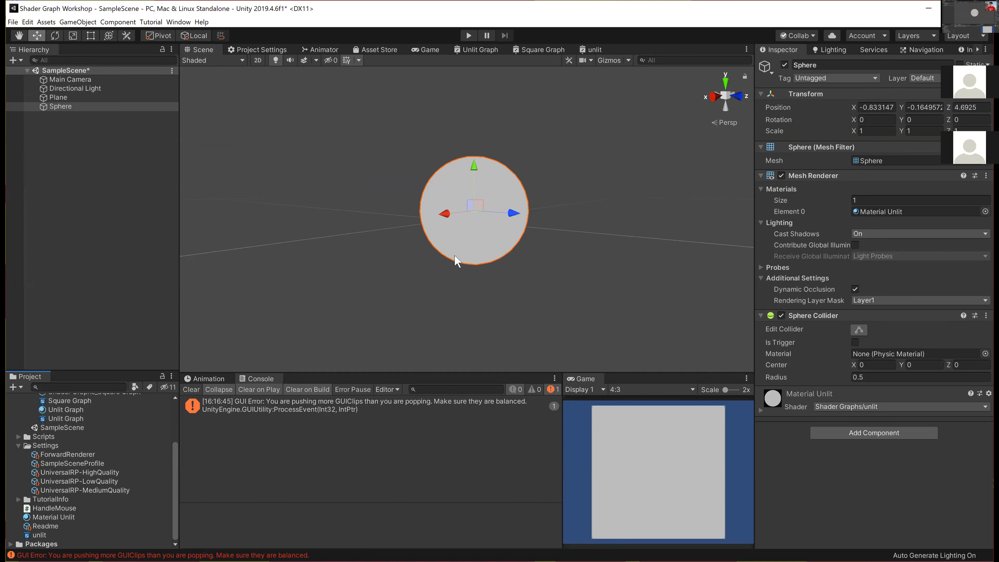
- Select the plane in SampleScene and view it from its front side in the Scene view
{"action": "left_click", "coordinate": [49, 89]}
{"action": "left_click", "coordinate": [52, 98]}
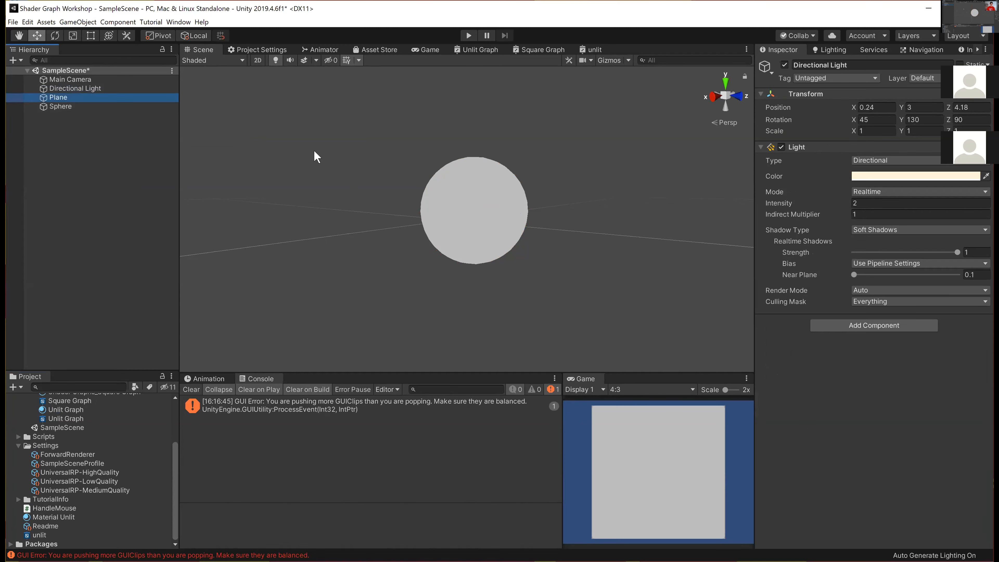
{"action": "left_click_drag", "start_coordinate": [509, 212], "coordinate": [640, 195], "text": "alt"}
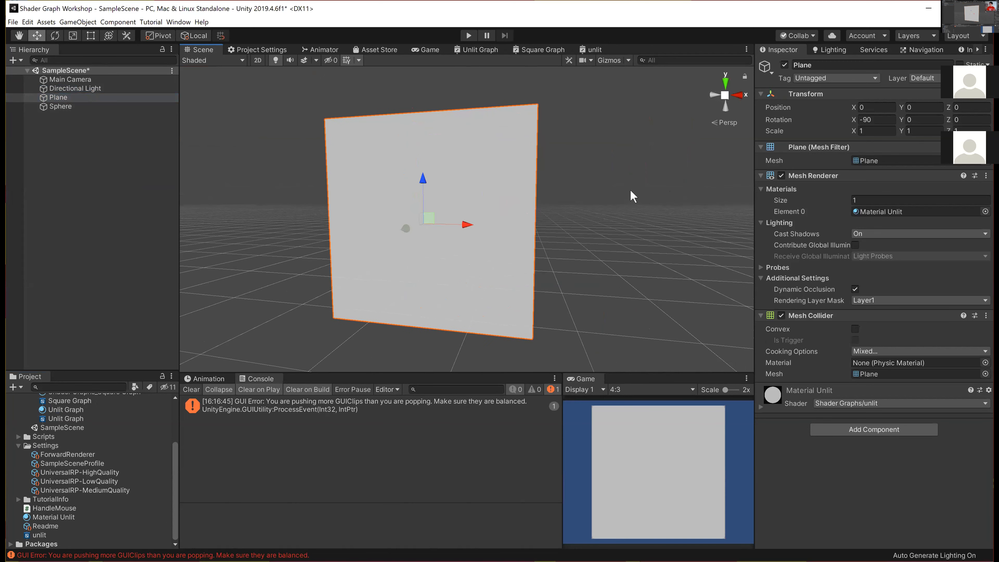
- Show the unlit shader graph maximized, with the Unlit Master node enlarged and the Blackboard visible
{"action": "left_click", "coordinate": [594, 49]}
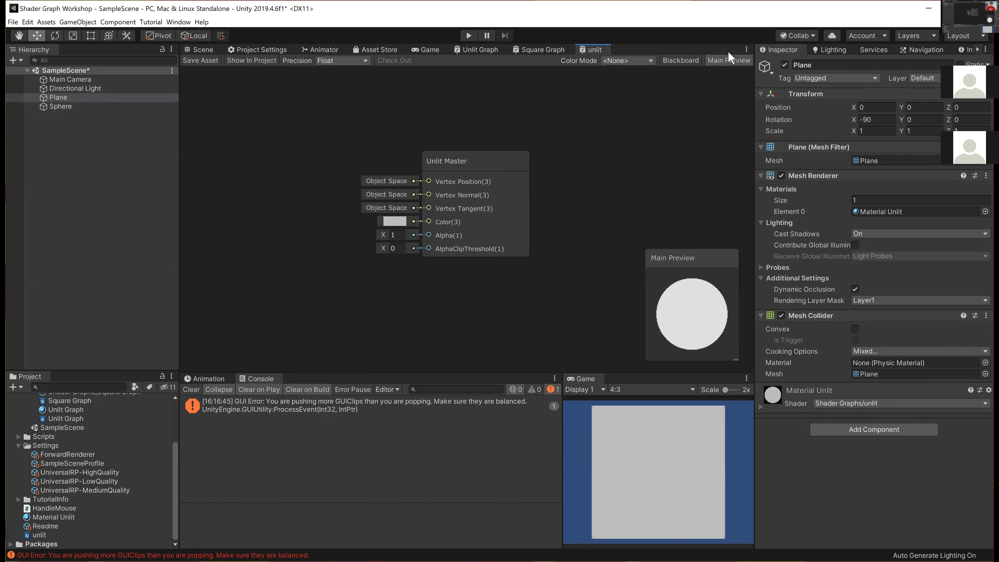
{"action": "left_click", "coordinate": [746, 50]}
{"action": "left_click", "coordinate": [763, 61]}
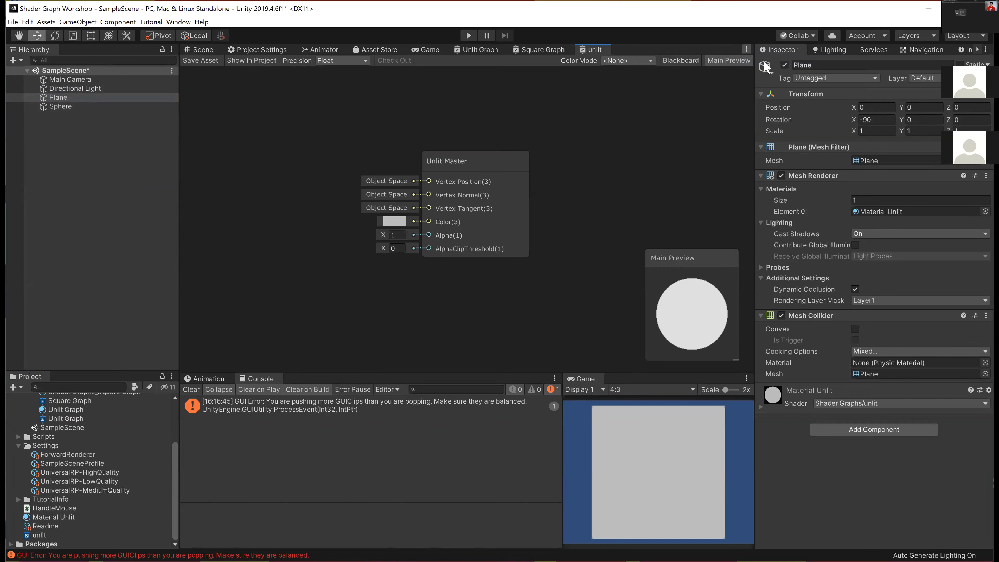
{"action": "scroll", "coordinate": [377, 272], "scroll_direction": "down", "scroll_amount": 3}
{"action": "mouse_move", "coordinate": [910, 429]}
{"action": "left_mouse_down"}
{"action": "mouse_move", "coordinate": [825, 376]}
{"action": "mouse_move", "coordinate": [865, 413]}
{"action": "mouse_move", "coordinate": [905, 426]}
{"action": "mouse_move", "coordinate": [903, 418]}
{"action": "left_mouse_up"}
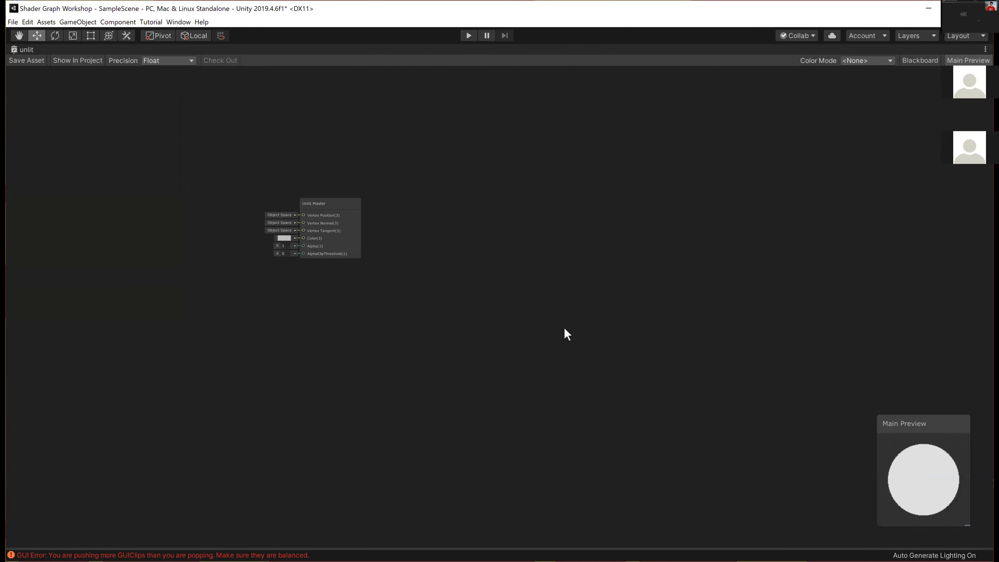
{"action": "scroll", "coordinate": [370, 276], "scroll_direction": "up", "scroll_amount": 5}
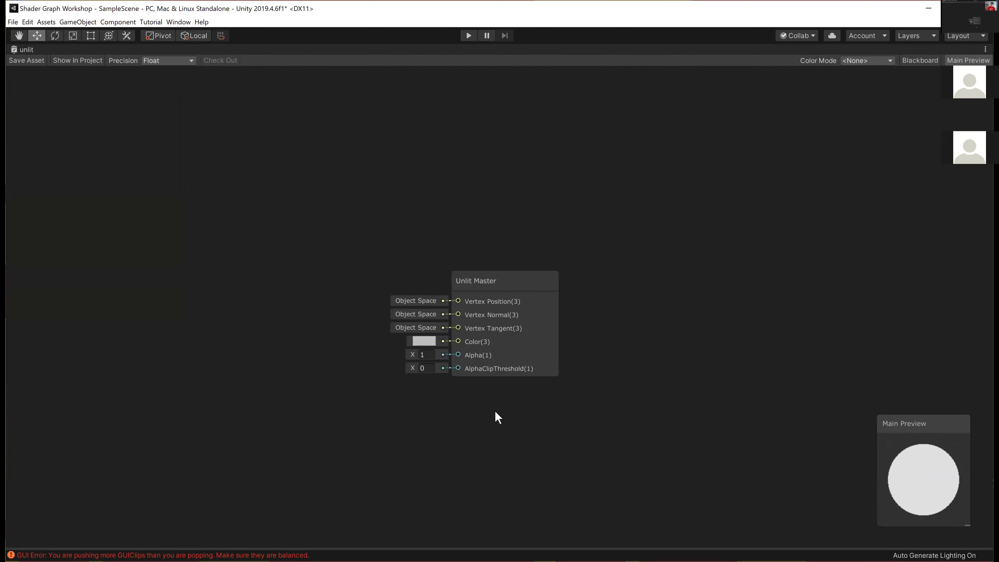
{"action": "left_click", "coordinate": [921, 60]}
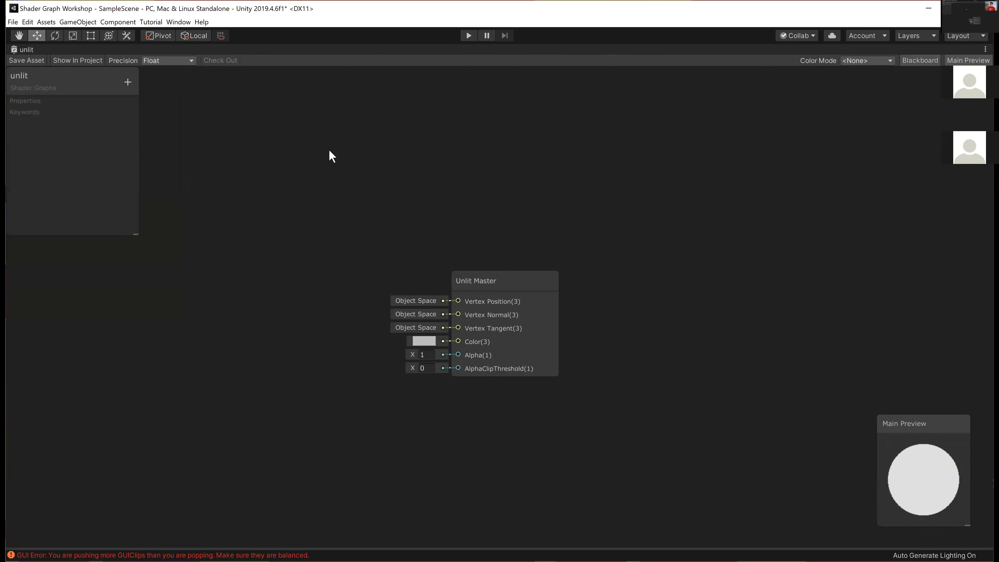
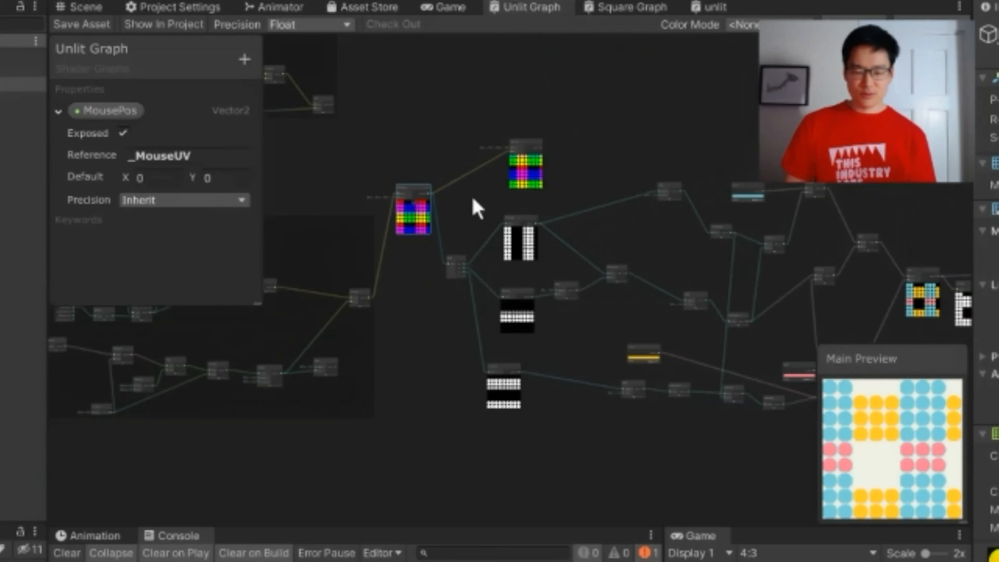
- Copy the Basic Shader Graph group from Unlit Graph into the unlit graph and place it above the existing nodes
{"action": "middle_click_drag", "start_coordinate": [484, 219], "coordinate": [788, 518]}
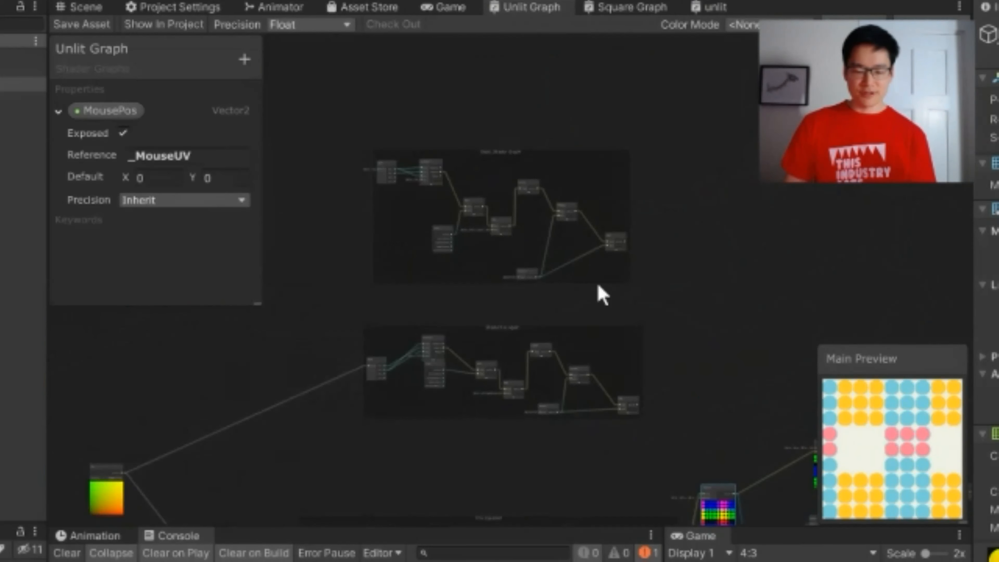
{"action": "left_click", "coordinate": [477, 159]}
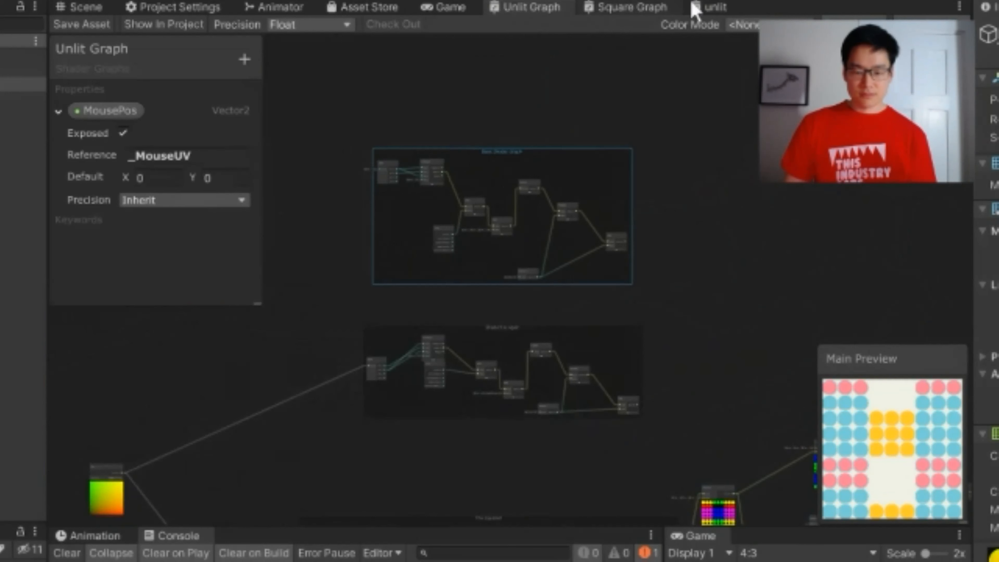
{"action": "left_click", "coordinate": [708, 7]}
{"action": "scroll", "coordinate": [472, 99], "scroll_direction": "down", "scroll_amount": 5}
{"action": "middle_click_drag", "start_coordinate": [474, 98], "coordinate": [549, 348]}
{"action": "key", "text": "ctrl+v"}
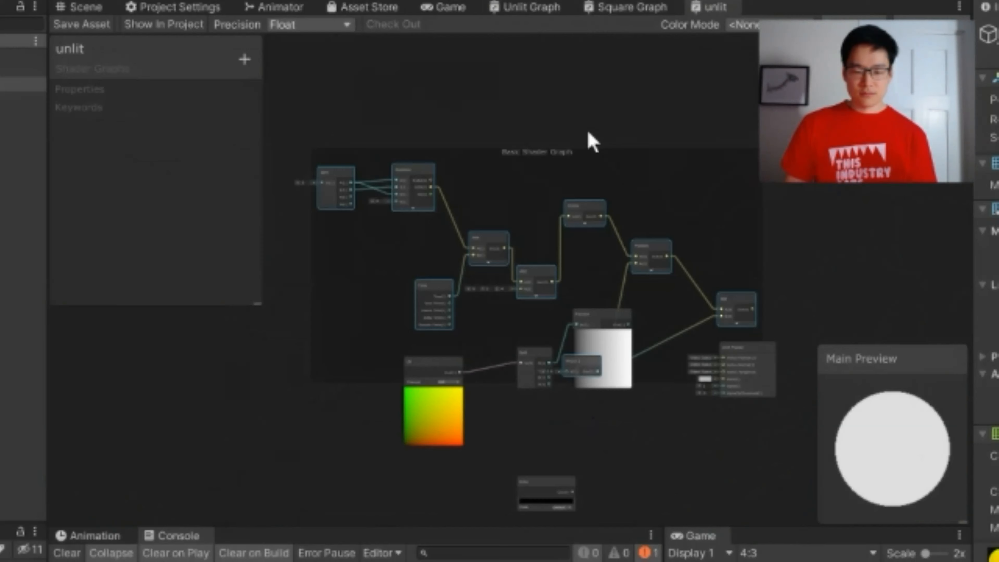
{"action": "left_click_drag", "start_coordinate": [571, 152], "coordinate": [665, 37]}
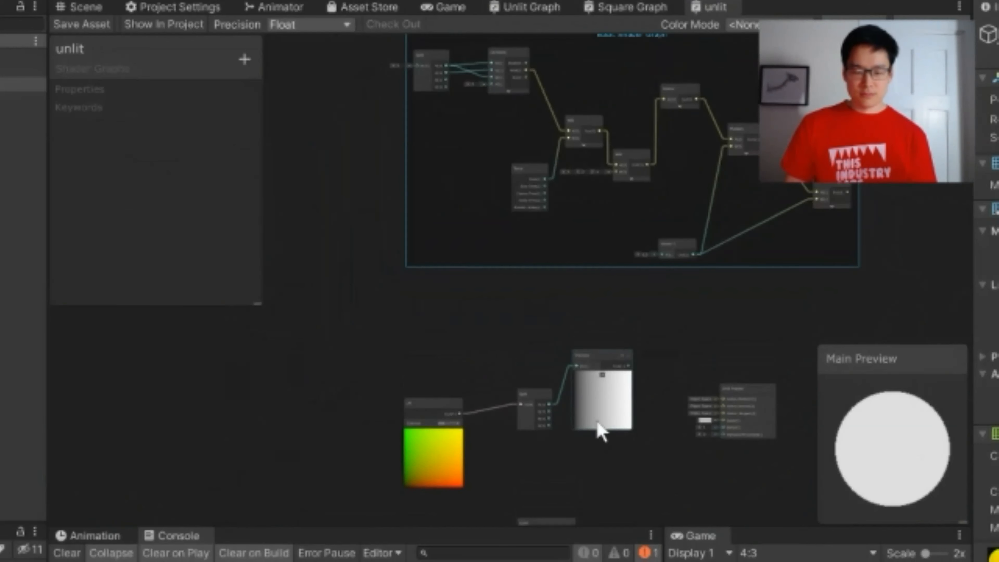
- Delete the Preview node fed by the Split node's R output
{"action": "middle_click_drag", "start_coordinate": [597, 419], "coordinate": [506, 220]}
{"action": "scroll", "coordinate": [510, 228], "scroll_direction": "up", "scroll_amount": 5}
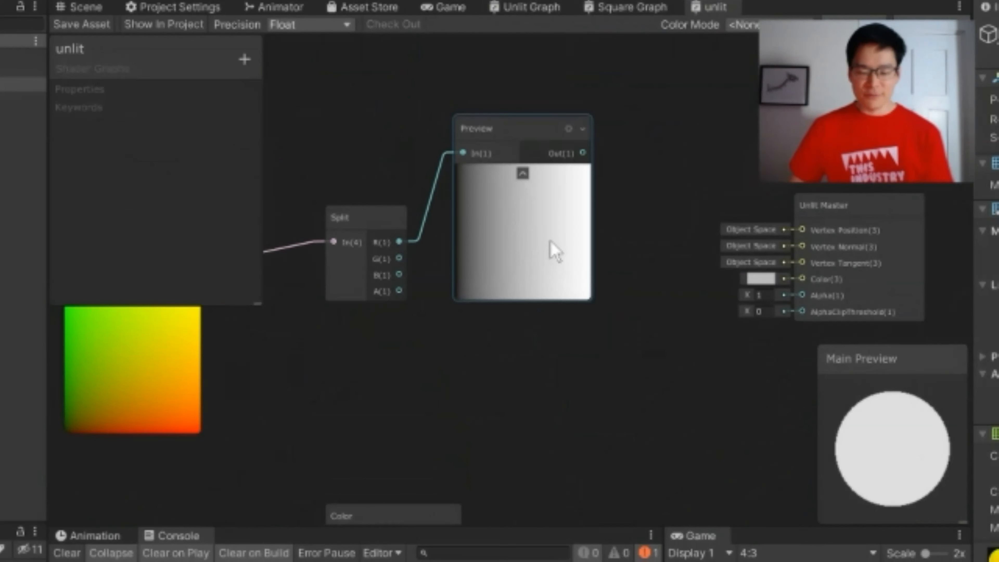
{"action": "left_click_drag", "start_coordinate": [537, 229], "coordinate": [540, 231]}
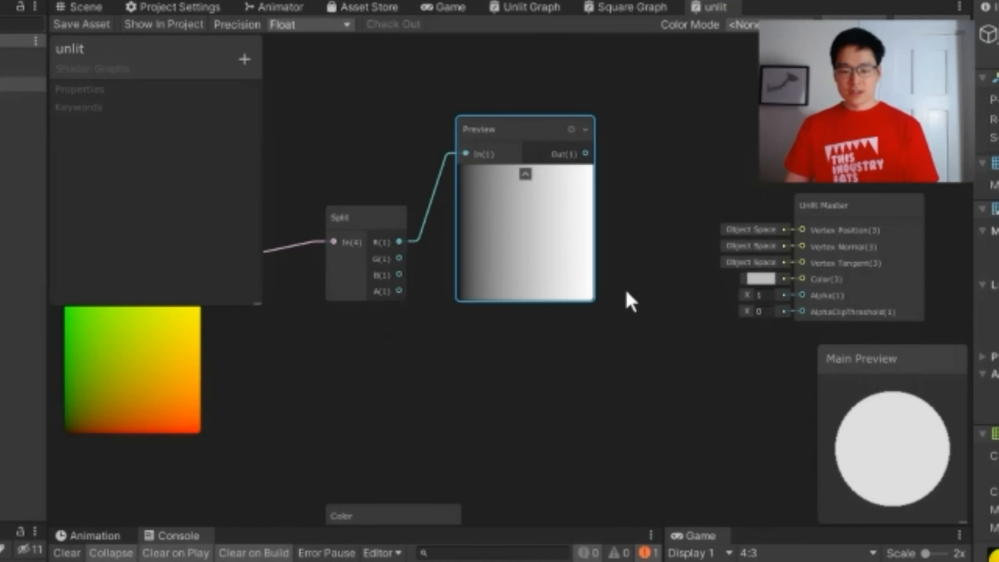
{"action": "key", "text": "Delete"}
- Reposition the Split node and add a Combine node with Split's R output connected to its G input
{"action": "left_click", "coordinate": [354, 277]}
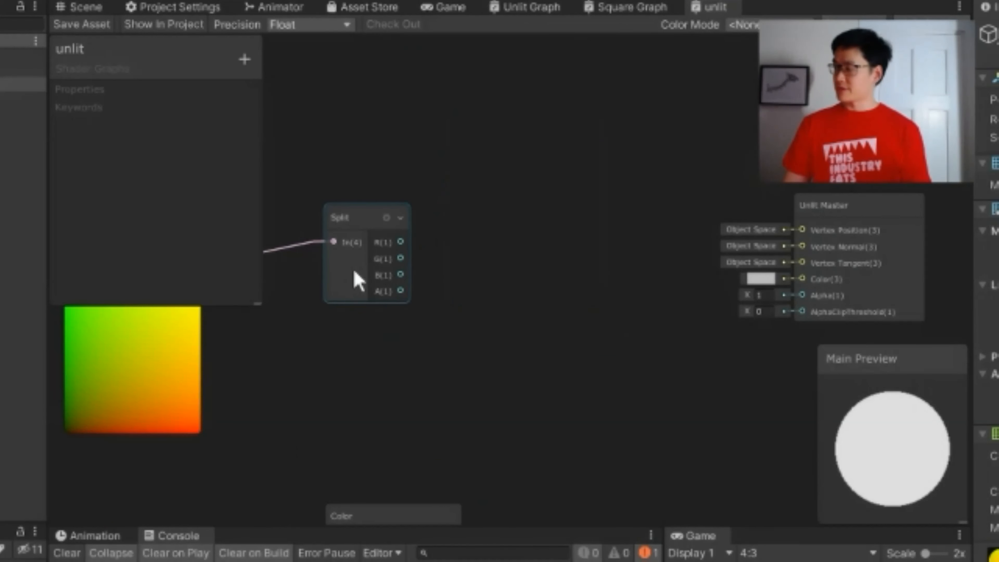
{"action": "middle_click_drag", "start_coordinate": [353, 275], "coordinate": [422, 266]}
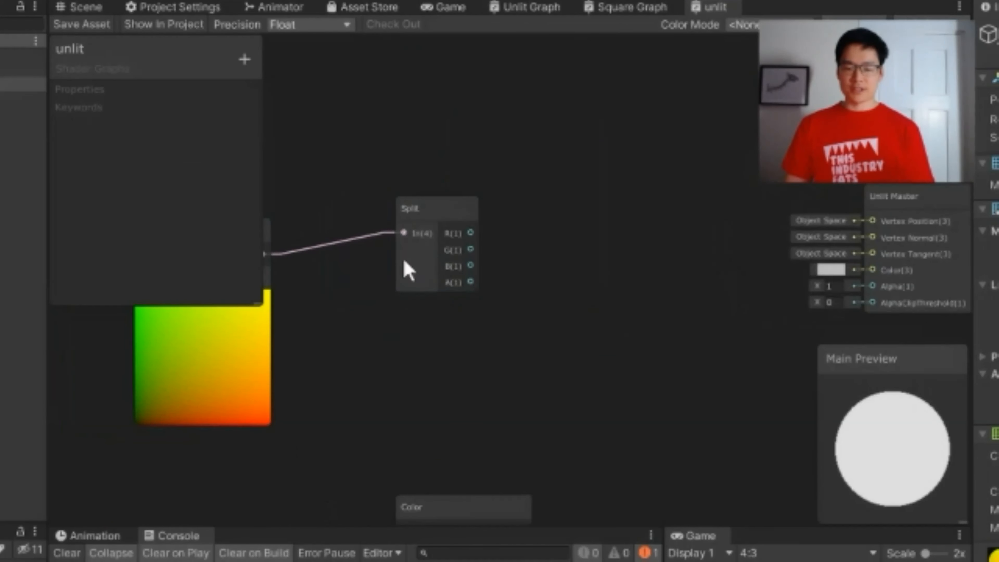
{"action": "left_click_drag", "start_coordinate": [404, 259], "coordinate": [373, 272]}
{"action": "left_click_drag", "start_coordinate": [450, 248], "coordinate": [507, 245]}
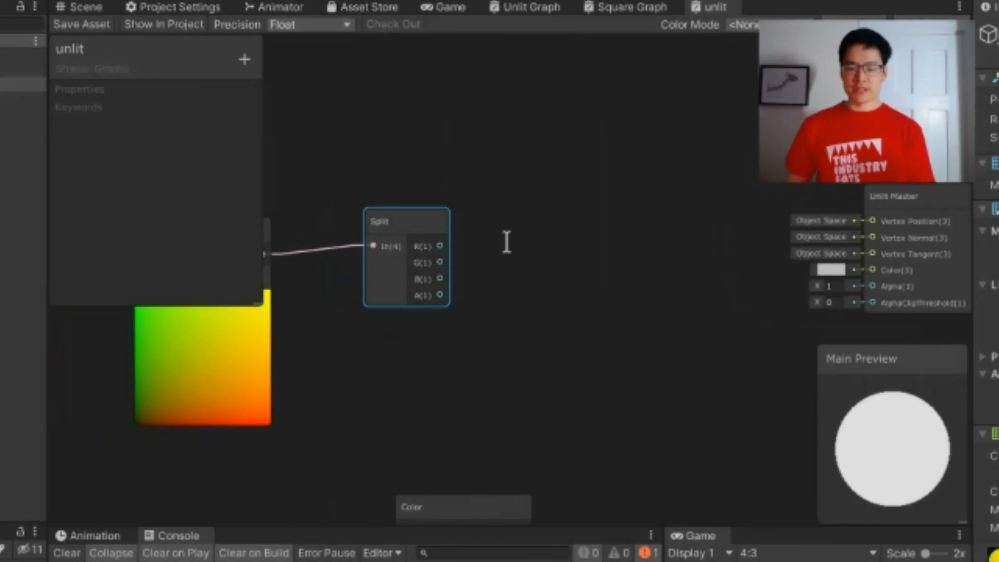
{"action": "key", "text": "Return"}
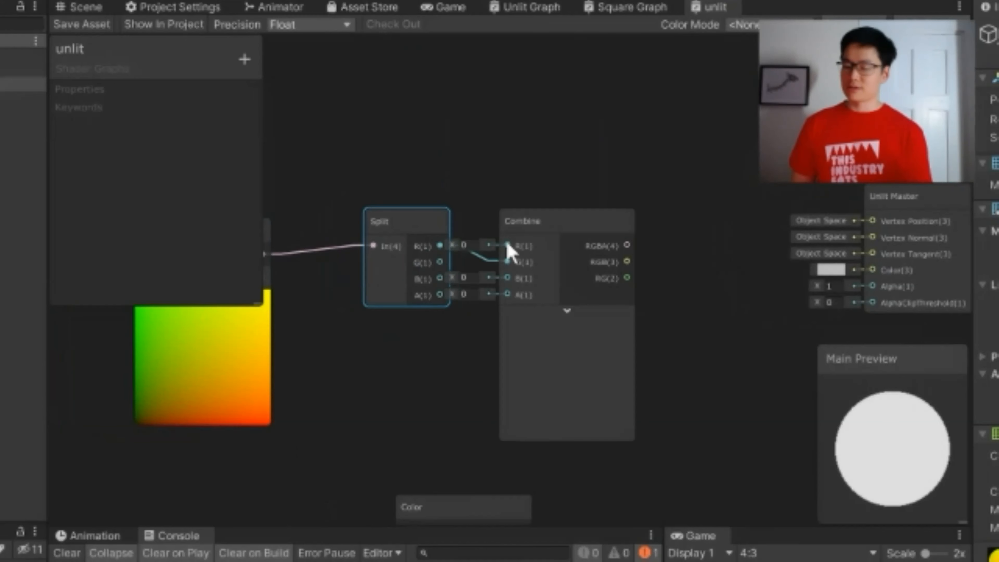
{"action": "scroll", "coordinate": [551, 322], "scroll_direction": "up", "scroll_amount": 2}
{"action": "middle_click_drag", "start_coordinate": [376, 340], "coordinate": [446, 312]}
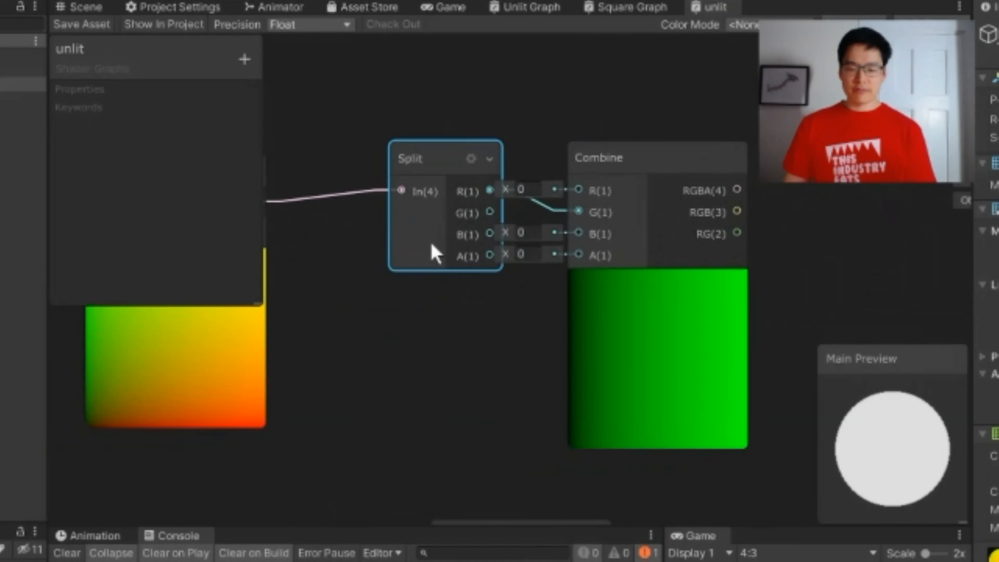
- Move the Split node away from Combine and connect its G output to Combine's R input
{"action": "left_click_drag", "start_coordinate": [431, 242], "coordinate": [373, 235]}
{"action": "middle_click_drag", "start_coordinate": [452, 341], "coordinate": [471, 306]}
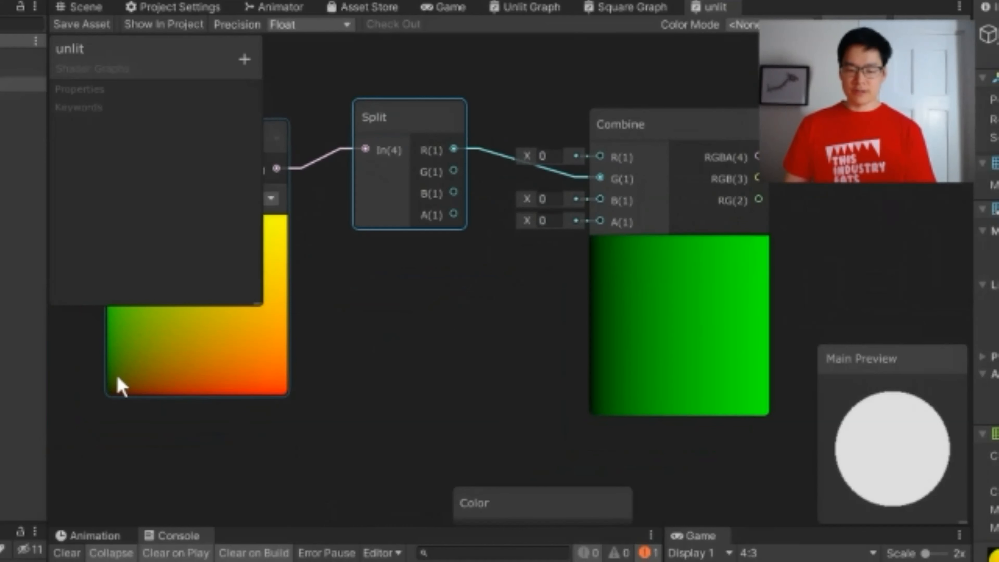
{"action": "left_click_drag", "start_coordinate": [458, 172], "coordinate": [599, 157]}
{"action": "middle_click_drag", "start_coordinate": [686, 334], "coordinate": [657, 243]}
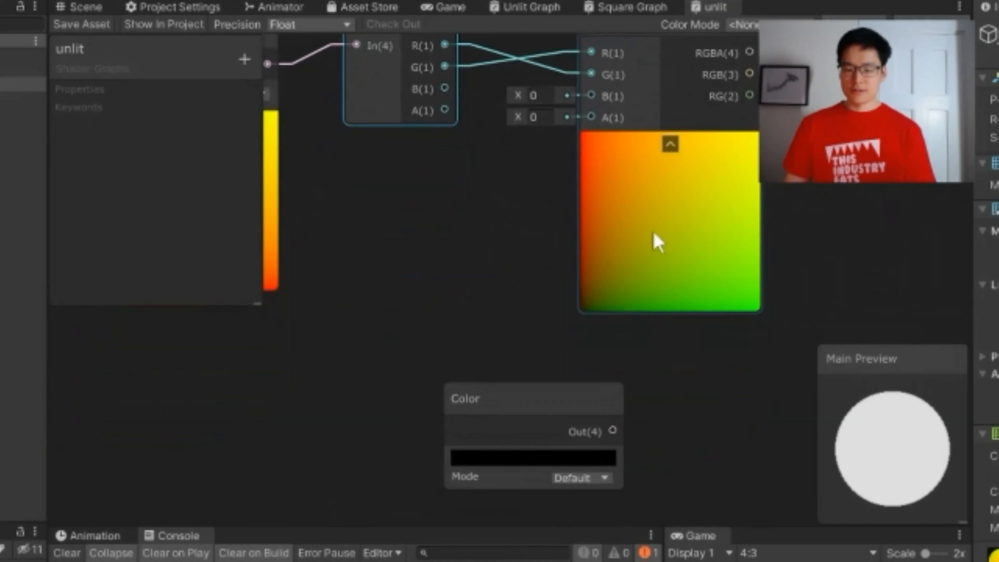
- Move the UV and Split nodes slightly closer to the Combine node
{"action": "middle_click_drag", "start_coordinate": [292, 268], "coordinate": [562, 338]}
{"action": "left_click_drag", "start_coordinate": [457, 264], "coordinate": [490, 295]}
{"action": "left_click_drag", "start_coordinate": [659, 184], "coordinate": [682, 195]}
{"action": "middle_click_drag", "start_coordinate": [709, 268], "coordinate": [542, 248]}
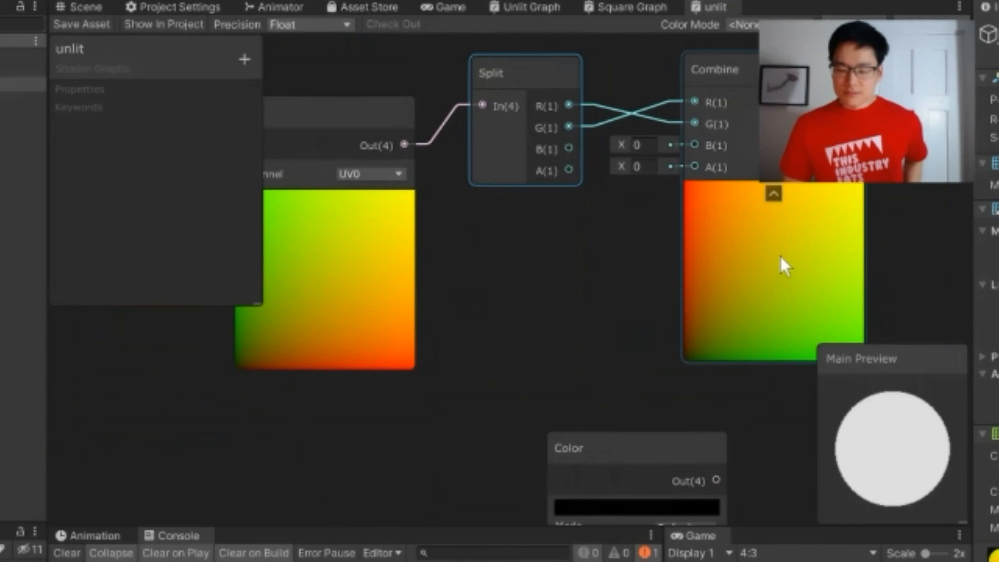
{"action": "middle_click_drag", "start_coordinate": [671, 289], "coordinate": [601, 367]}
{"action": "middle_click_drag", "start_coordinate": [565, 95], "coordinate": [567, 136]}
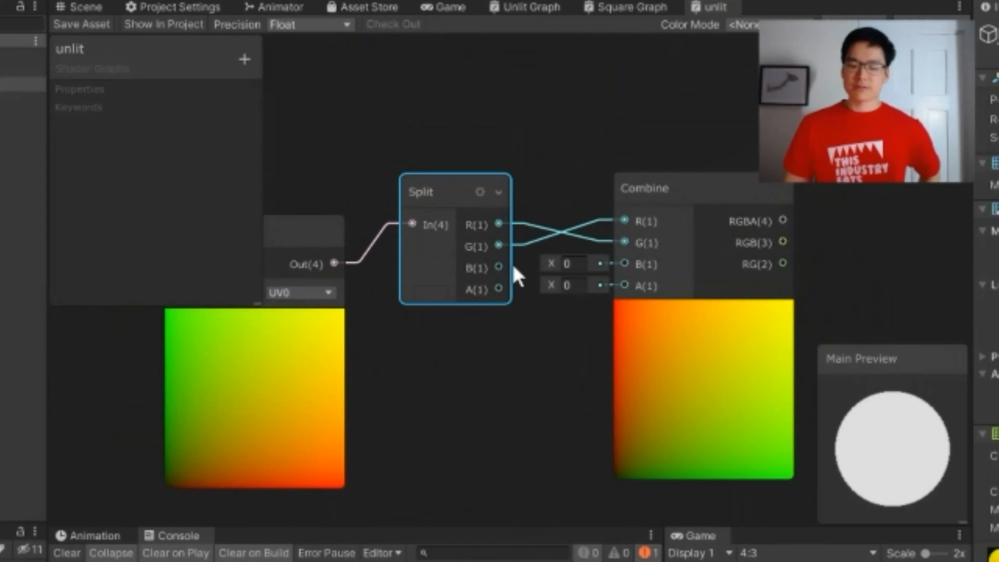
- Examine the UV, Split and Combine chain in relation to the Unlit Master node and the Basic Shader Graph group
{"action": "scroll", "coordinate": [551, 252], "scroll_direction": "down", "scroll_amount": 2}
{"action": "scroll", "coordinate": [579, 116], "scroll_direction": "down", "scroll_amount": 1}
{"action": "middle_click_drag", "start_coordinate": [657, 145], "coordinate": [542, 334]}
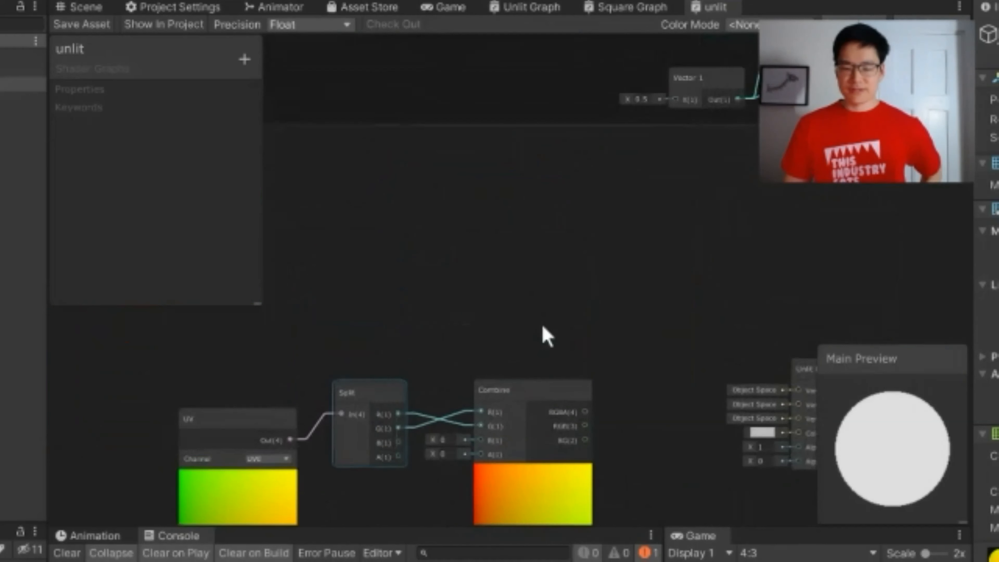
{"action": "scroll", "coordinate": [574, 286], "scroll_direction": "down", "scroll_amount": 2}
{"action": "scroll", "coordinate": [574, 286], "scroll_direction": "down", "scroll_amount": 2}
{"action": "middle_click_drag", "start_coordinate": [573, 280], "coordinate": [508, 356]}
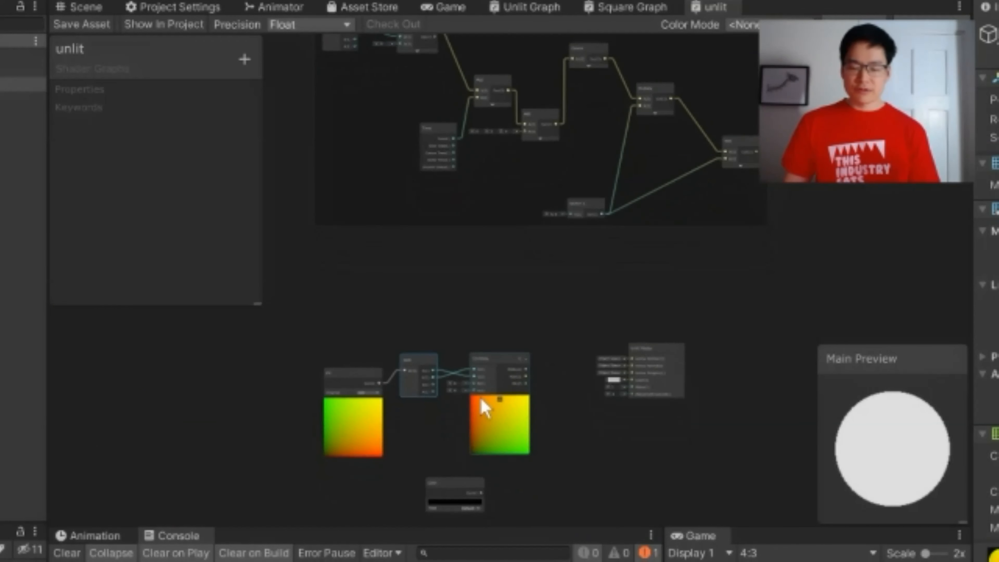
{"action": "scroll", "coordinate": [484, 406], "scroll_direction": "up", "scroll_amount": 2}
{"action": "left_click_drag", "start_coordinate": [409, 357], "coordinate": [475, 385]}
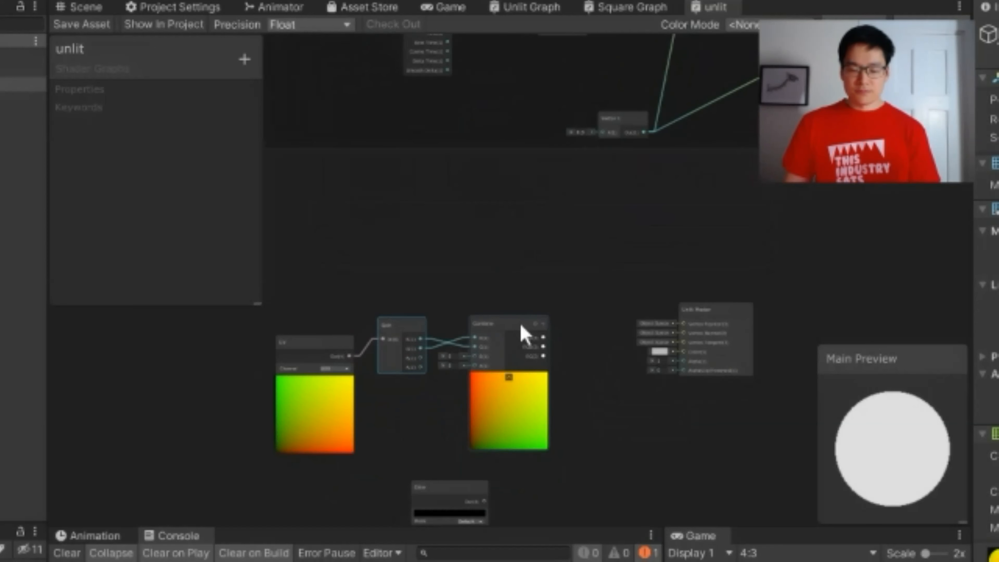
{"action": "scroll", "coordinate": [528, 275], "scroll_direction": "up", "scroll_amount": 3}
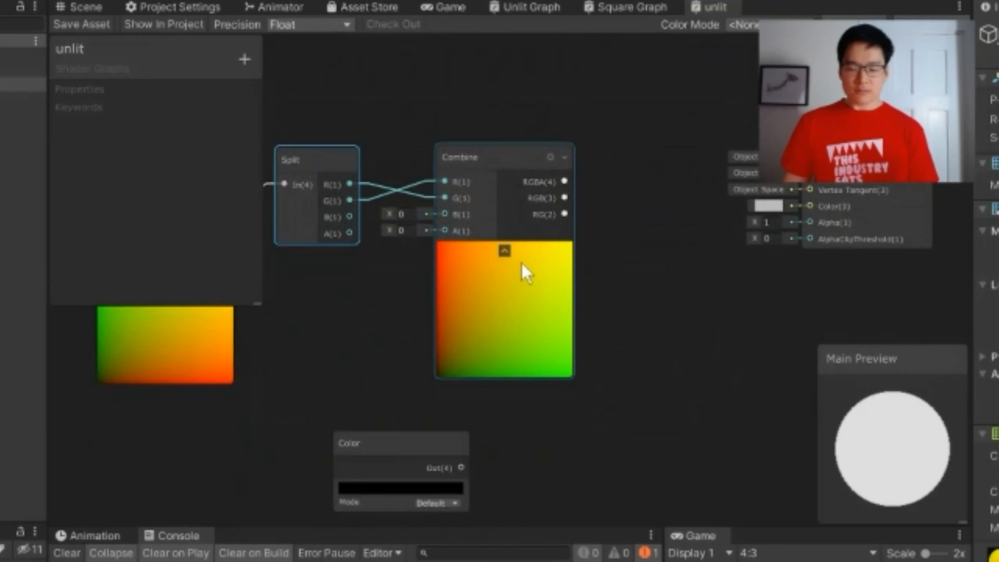
{"action": "scroll", "coordinate": [551, 167], "scroll_direction": "down", "scroll_amount": 3}
{"action": "middle_click_drag", "start_coordinate": [560, 174], "coordinate": [568, 227]}
{"action": "left_click", "coordinate": [766, 203]}
{"action": "scroll", "coordinate": [675, 153], "scroll_direction": "down", "scroll_amount": 3}
{"action": "middle_click_drag", "start_coordinate": [658, 192], "coordinate": [598, 310]}
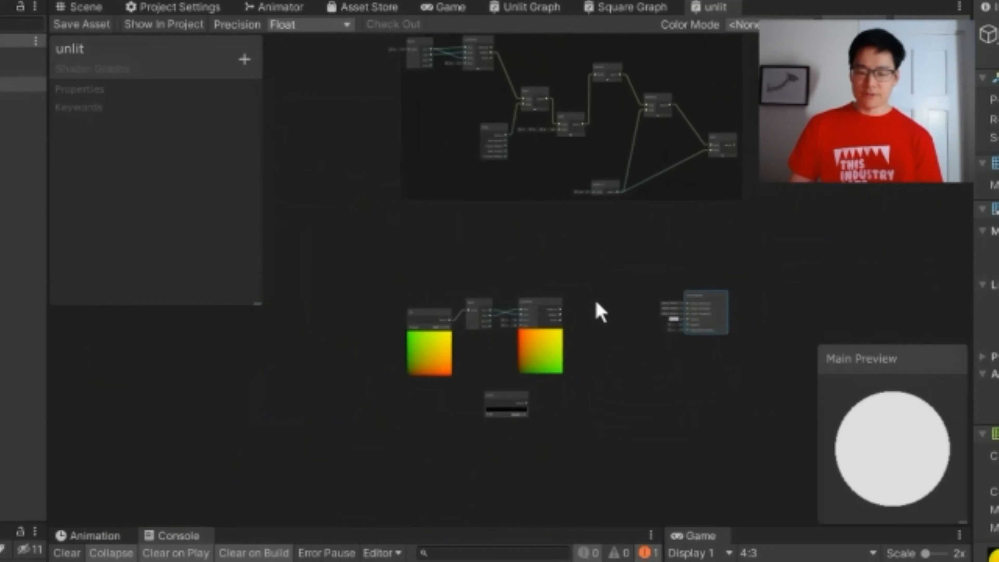
{"action": "scroll", "coordinate": [591, 272], "scroll_direction": "up", "scroll_amount": 4}
{"action": "middle_click_drag", "start_coordinate": [591, 268], "coordinate": [580, 165]}
- Add a Time node and place it just below the Combine node
{"action": "left_click", "coordinate": [537, 313]}
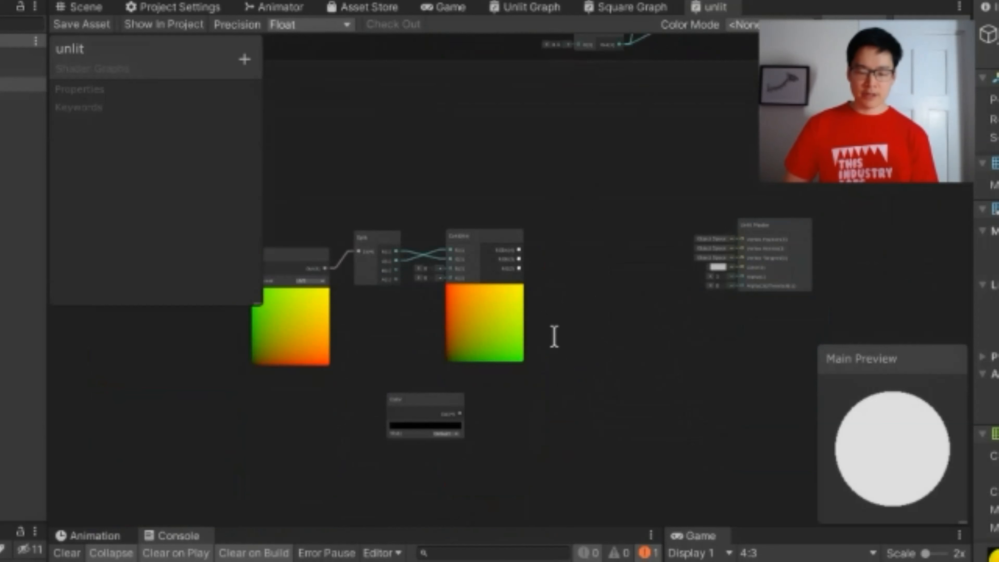
{"action": "key", "text": "Return"}
{"action": "left_click_drag", "start_coordinate": [589, 400], "coordinate": [534, 400]}
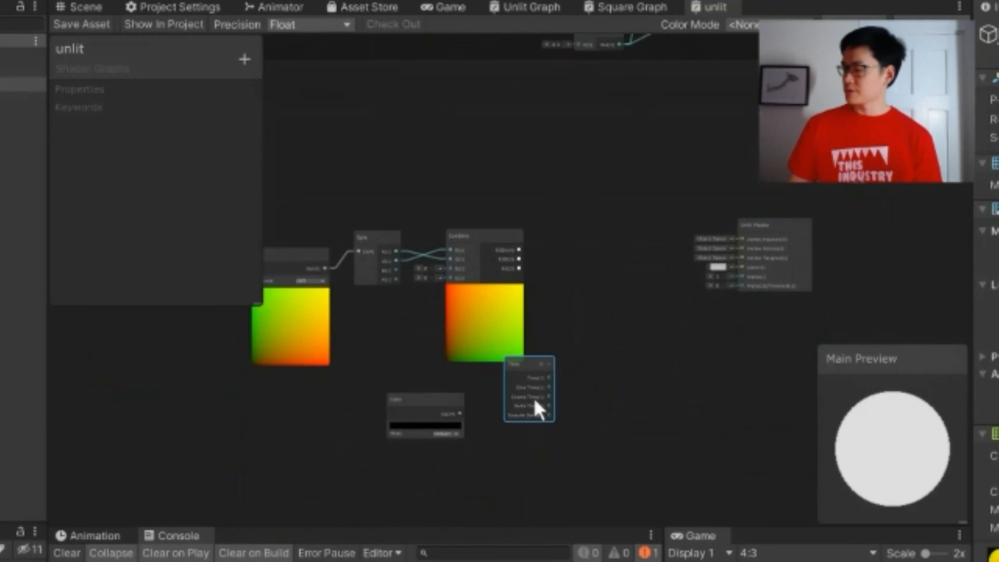
{"action": "scroll", "coordinate": [561, 314], "scroll_direction": "up", "scroll_amount": 6}
{"action": "middle_click_drag", "start_coordinate": [533, 424], "coordinate": [507, 368]}
{"action": "left_click_drag", "start_coordinate": [446, 388], "coordinate": [391, 395]}
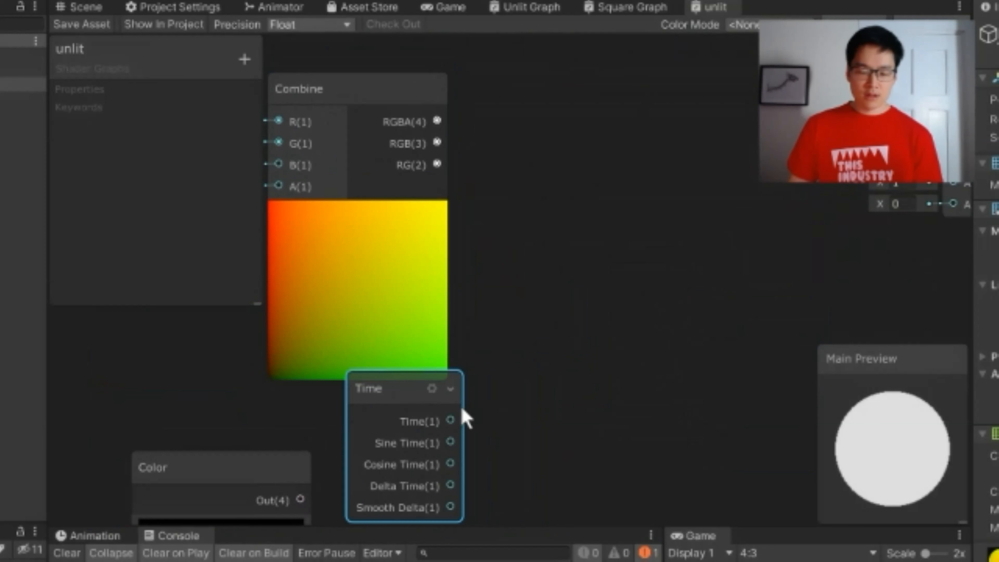
- Create an Add node with Time's Time output connected to its B input, and shift the Combine node slightly upward
{"action": "left_click_drag", "start_coordinate": [495, 378], "coordinate": [543, 308]}
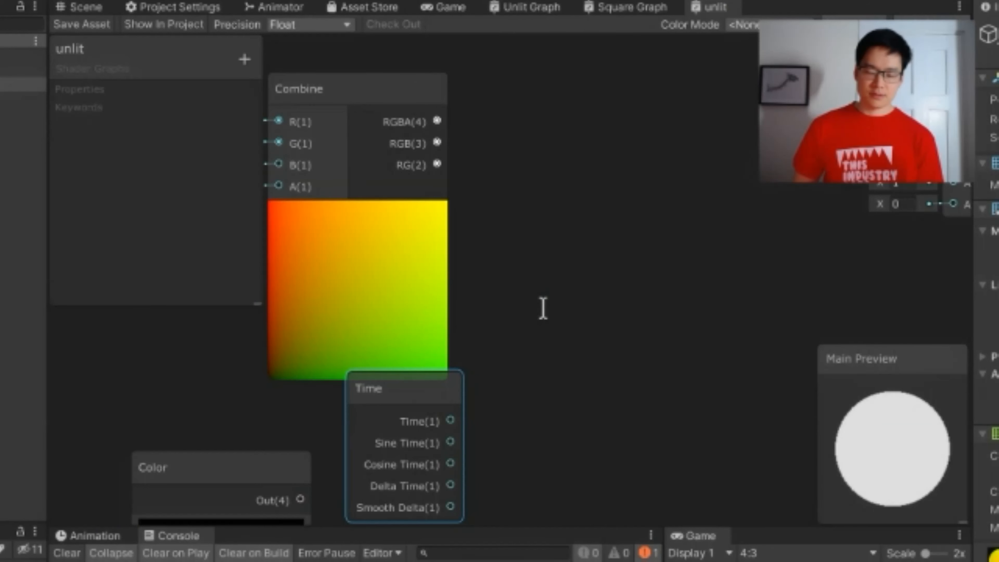
{"action": "key", "text": "Return"}
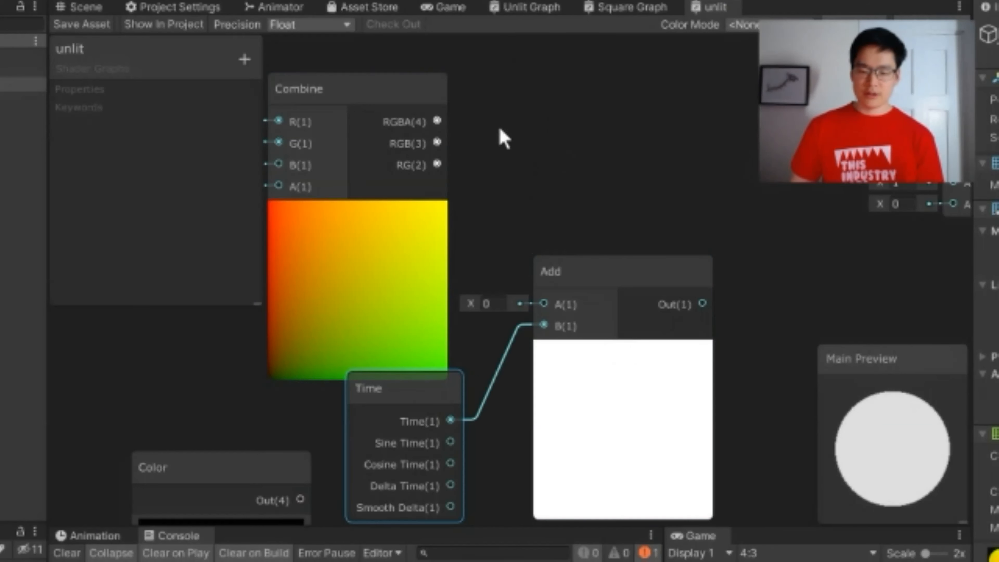
{"action": "left_click_drag", "start_coordinate": [354, 234], "coordinate": [365, 213]}
{"action": "middle_click_drag", "start_coordinate": [542, 197], "coordinate": [520, 266]}
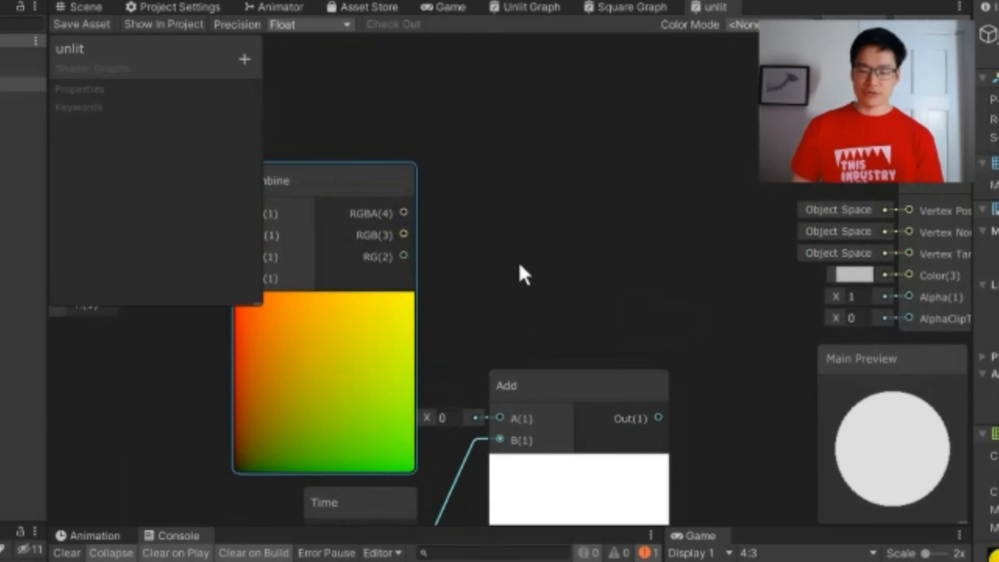
{"action": "scroll", "coordinate": [559, 158], "scroll_direction": "down", "scroll_amount": 3}
{"action": "middle_click_drag", "start_coordinate": [541, 39], "coordinate": [693, 555]}
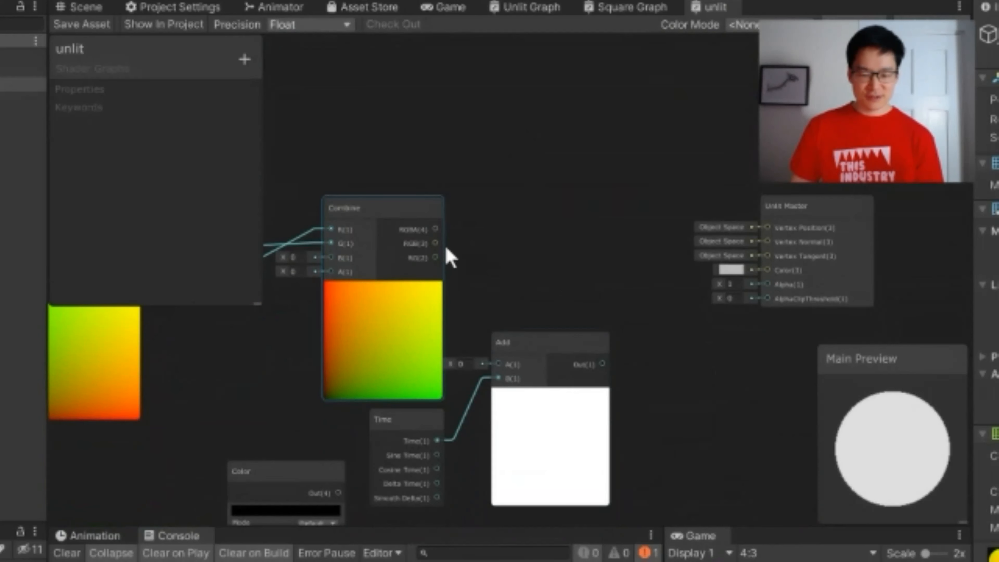
- Connect Combine's RGB output to Add's A input, and rearrange the Time, Color and Add nodes so they no longer crowd each other
{"action": "left_click_drag", "start_coordinate": [436, 244], "coordinate": [498, 365]}
{"action": "middle_click_drag", "start_coordinate": [518, 200], "coordinate": [501, 407]}
{"action": "middle_click_drag", "start_coordinate": [488, 134], "coordinate": [503, 85]}
{"action": "left_click_drag", "start_coordinate": [406, 323], "coordinate": [368, 323]}
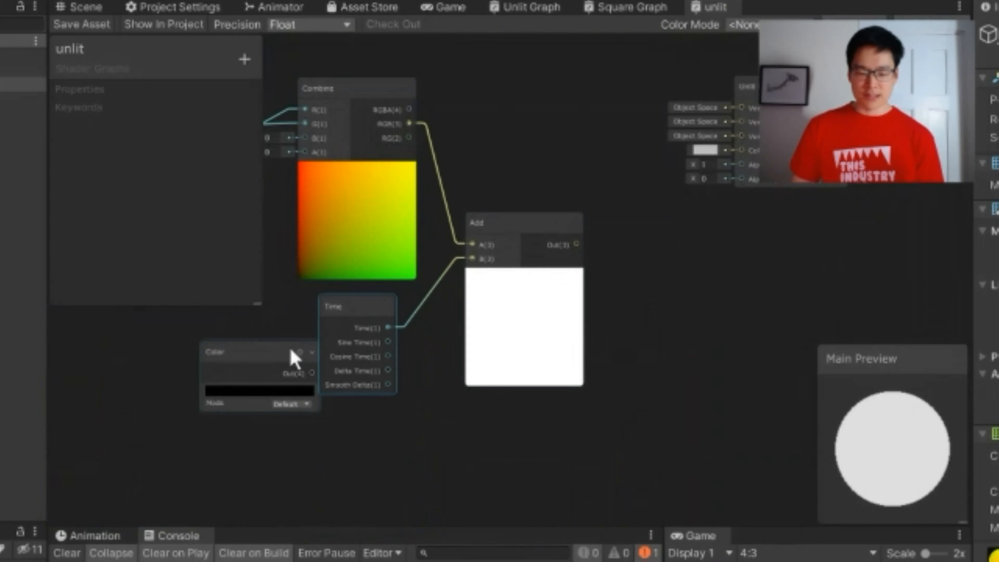
{"action": "left_click_drag", "start_coordinate": [286, 346], "coordinate": [173, 353]}
{"action": "left_click_drag", "start_coordinate": [526, 345], "coordinate": [507, 335]}
- Create a Cosine node with its input connected to the Add node's output
{"action": "left_click", "coordinate": [588, 261]}
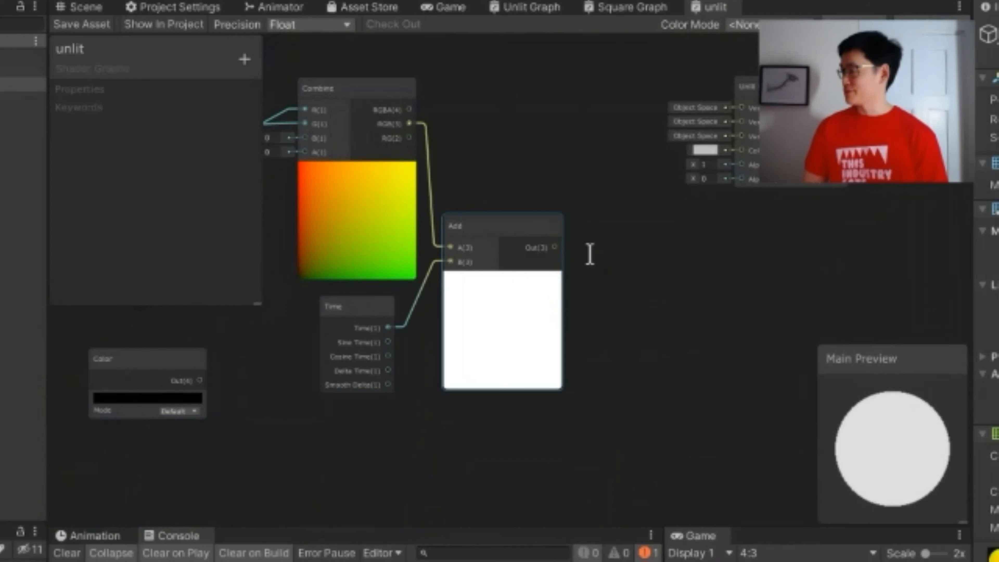
{"action": "key", "text": "Return"}
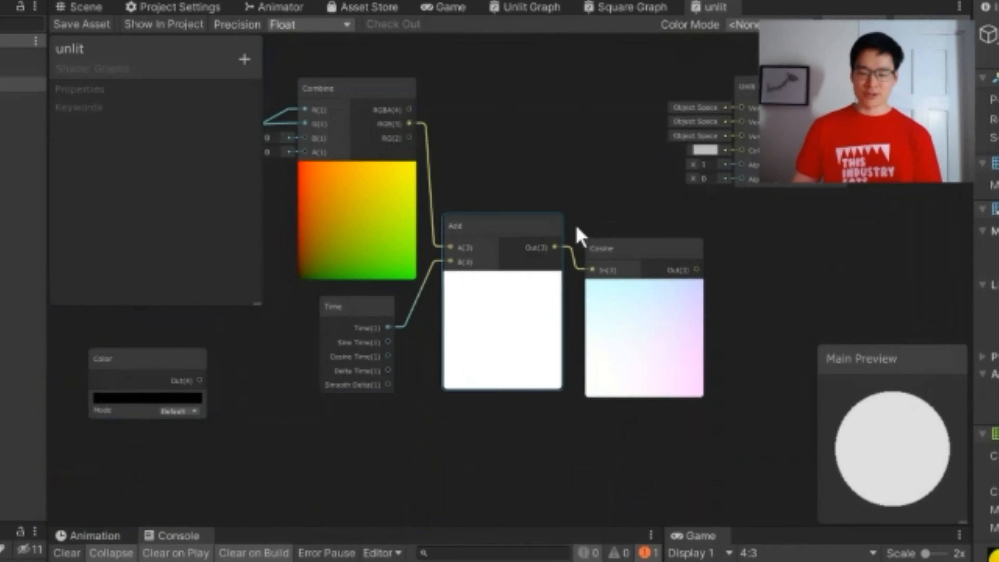
{"action": "left_click", "coordinate": [500, 290]}
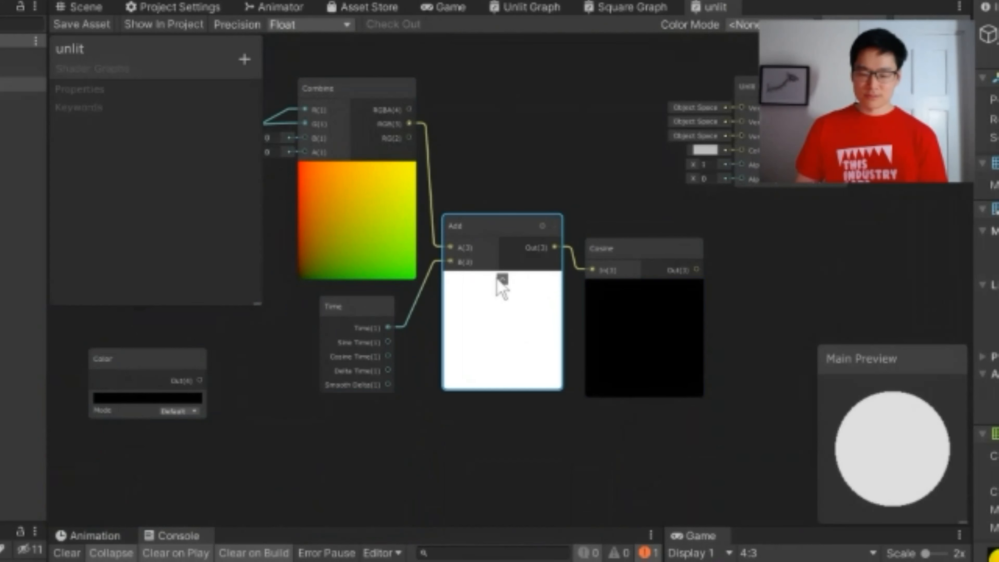
{"action": "left_click", "coordinate": [638, 281]}
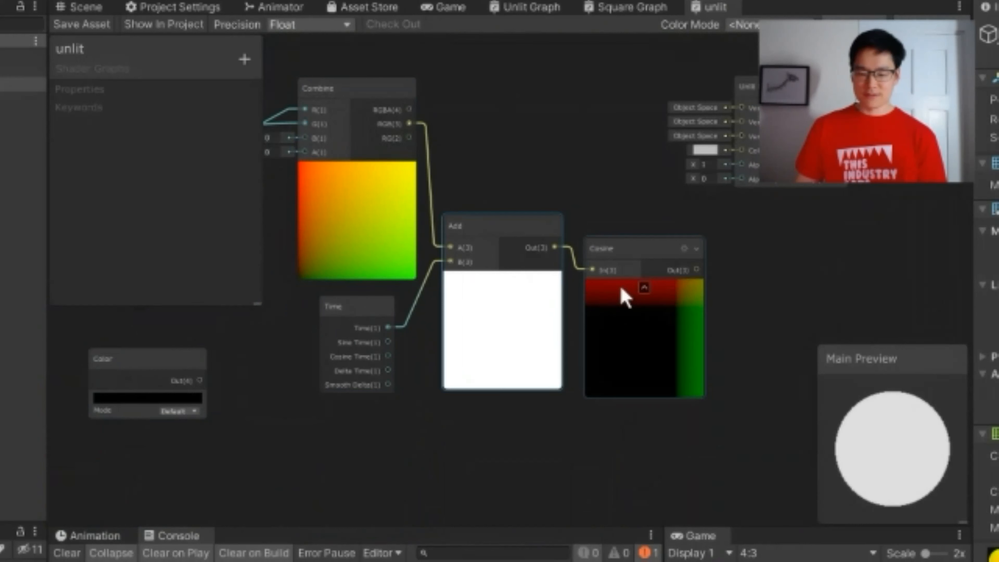
{"action": "left_click", "coordinate": [504, 282]}
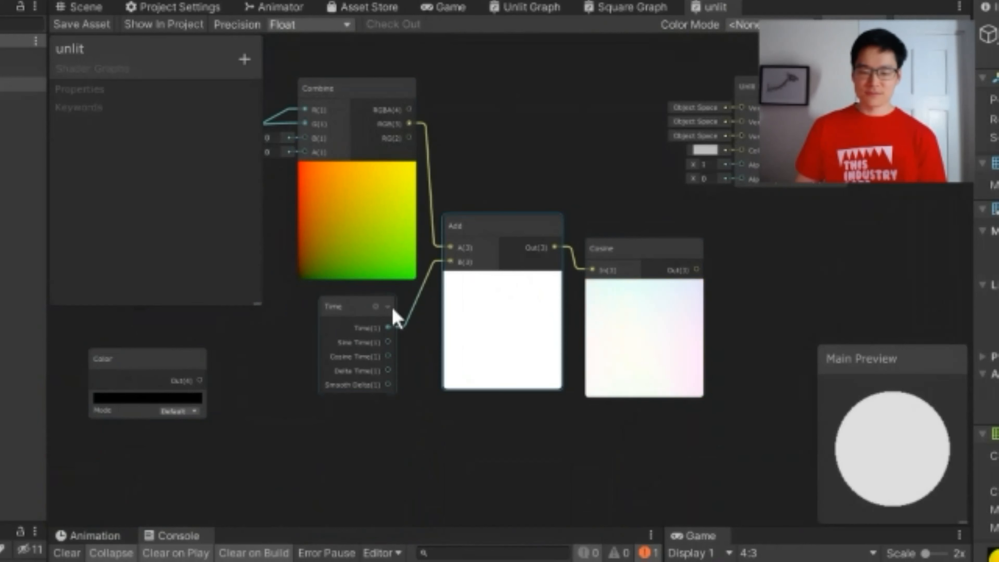
- Connect Cosine's output to the Unlit Master's Color input, save the graph asset and view the plane in the scene
{"action": "left_click_drag", "start_coordinate": [330, 330], "coordinate": [303, 342]}
{"action": "left_click_drag", "start_coordinate": [697, 270], "coordinate": [740, 162]}
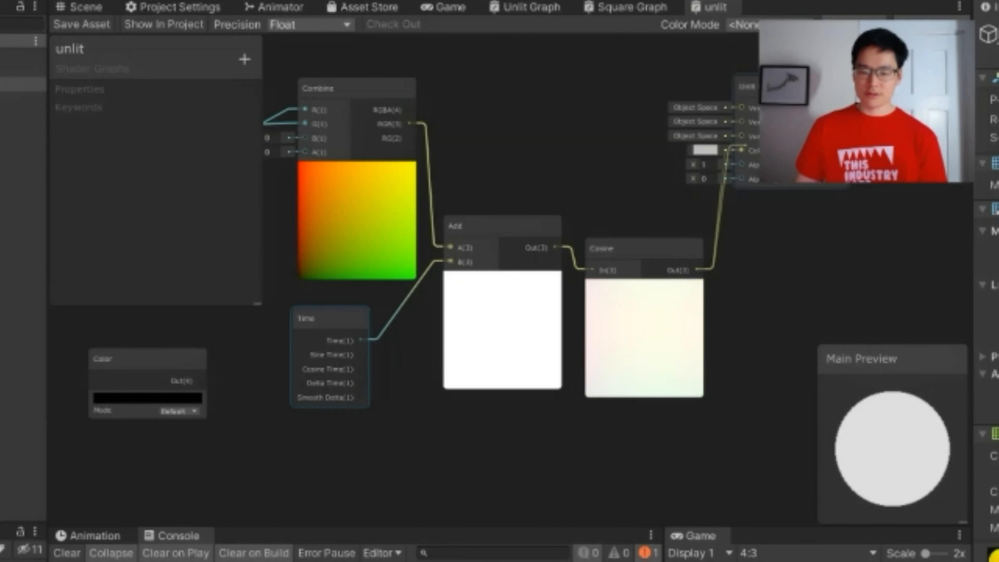
{"action": "left_click_drag", "start_coordinate": [780, 88], "coordinate": [810, 84]}
{"action": "left_click_drag", "start_coordinate": [697, 277], "coordinate": [751, 164]}
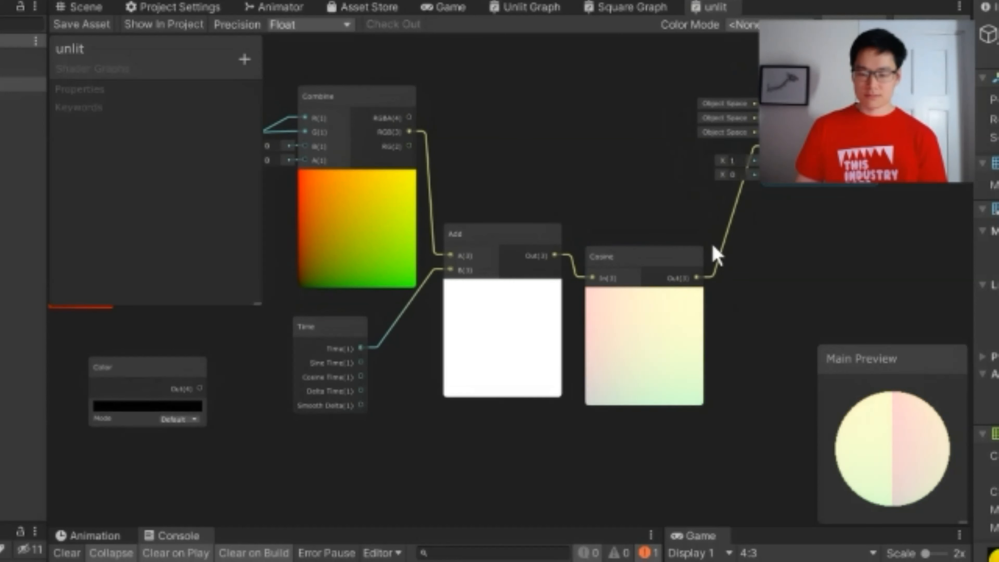
{"action": "left_click", "coordinate": [77, 25]}
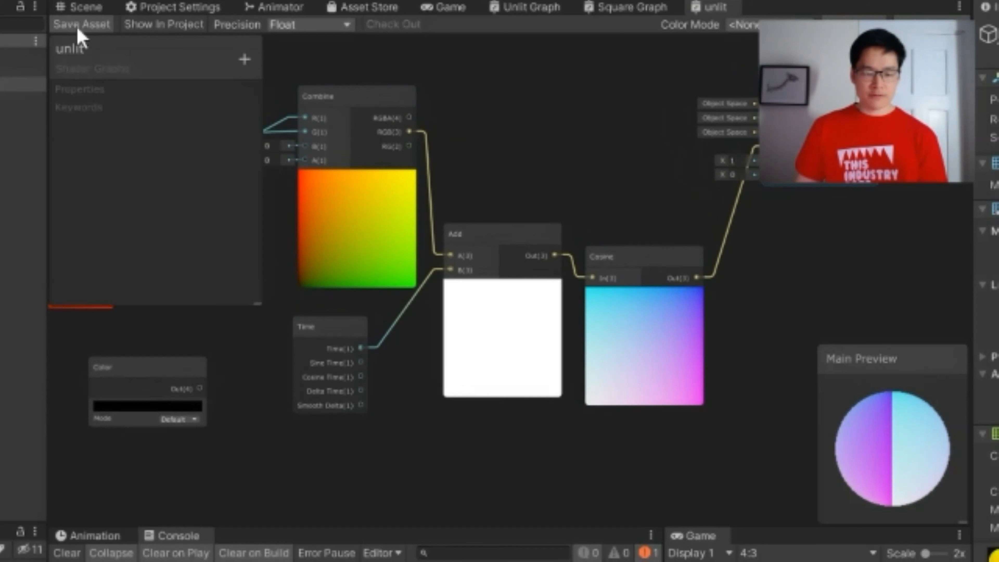
{"action": "left_click", "coordinate": [84, 7]}
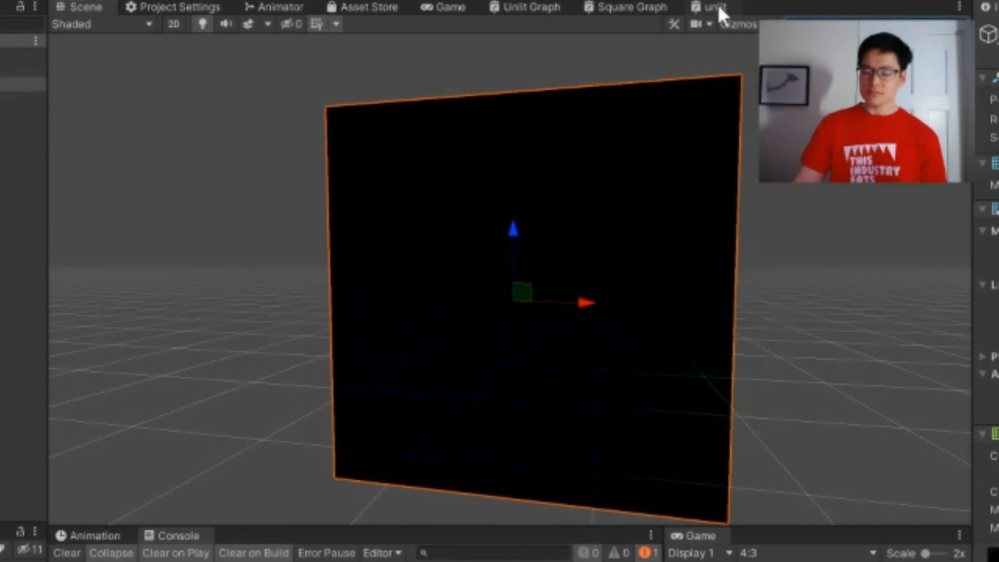
- Return to the unlit graph and spread the Combine, Add and Cosine nodes apart to make room for another node
{"action": "left_click", "coordinate": [716, 7]}
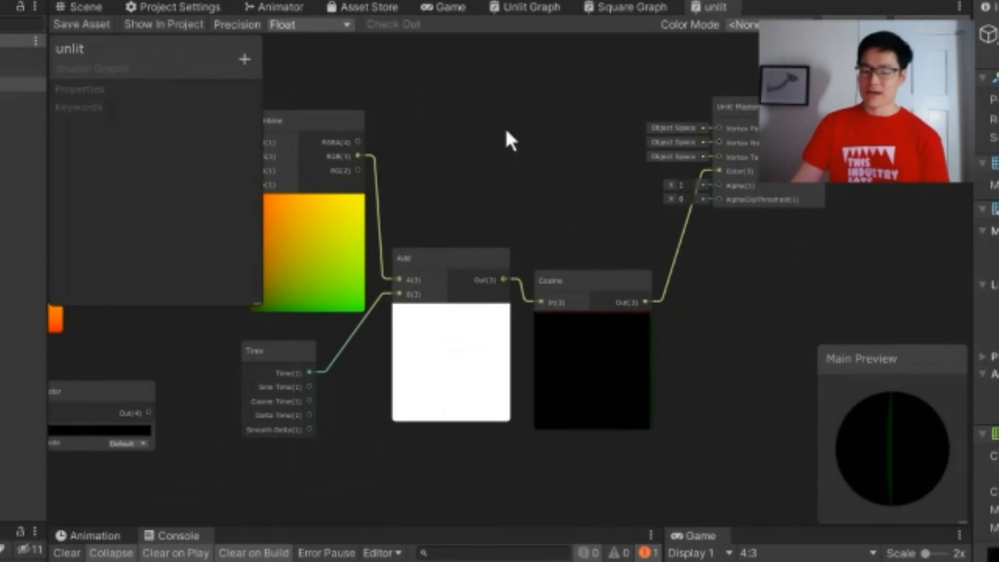
{"action": "middle_click_drag", "start_coordinate": [418, 196], "coordinate": [482, 190]}
{"action": "left_click_drag", "start_coordinate": [350, 230], "coordinate": [309, 220]}
{"action": "left_click_drag", "start_coordinate": [504, 254], "coordinate": [542, 285]}
{"action": "left_click", "coordinate": [718, 415]}
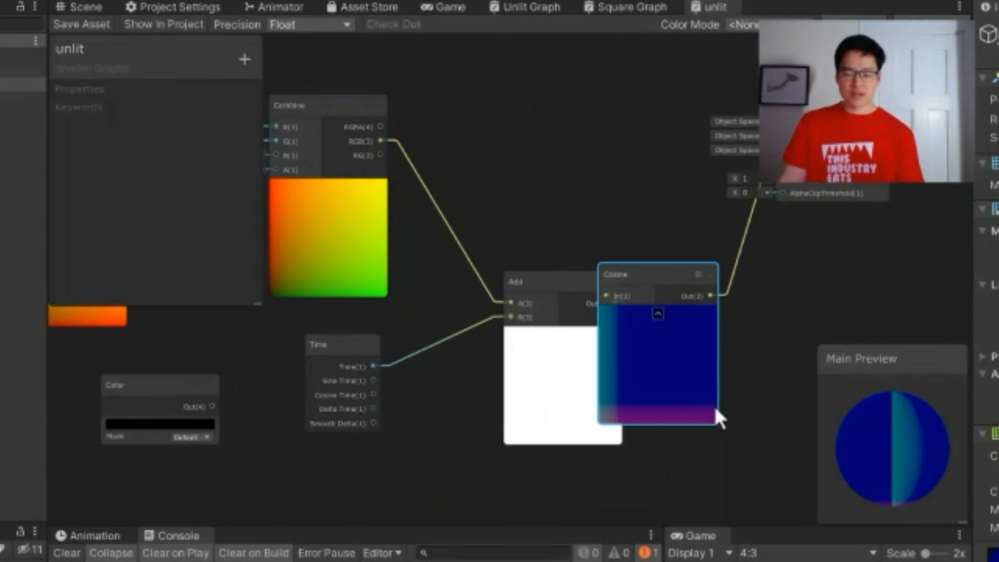
{"action": "left_click_drag", "start_coordinate": [718, 415], "coordinate": [772, 407]}
- Create a second Add node from Combine's RGB output above the first one, and set its B input to 0, 2, 4
{"action": "left_click_drag", "start_coordinate": [379, 141], "coordinate": [456, 152]}
{"action": "type", "text": "add"}
{"action": "key", "text": "Return"}
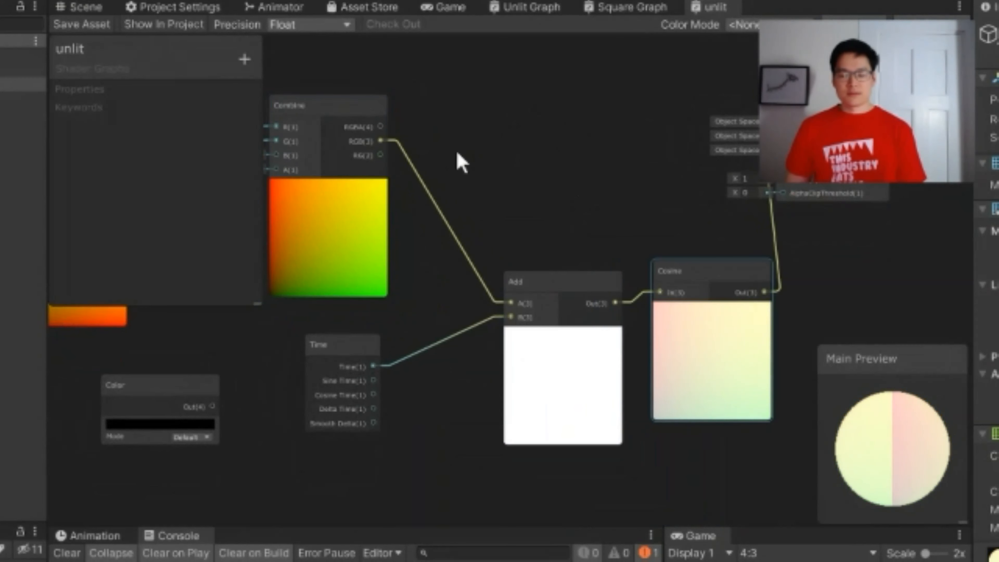
{"action": "left_click_drag", "start_coordinate": [500, 239], "coordinate": [541, 180]}
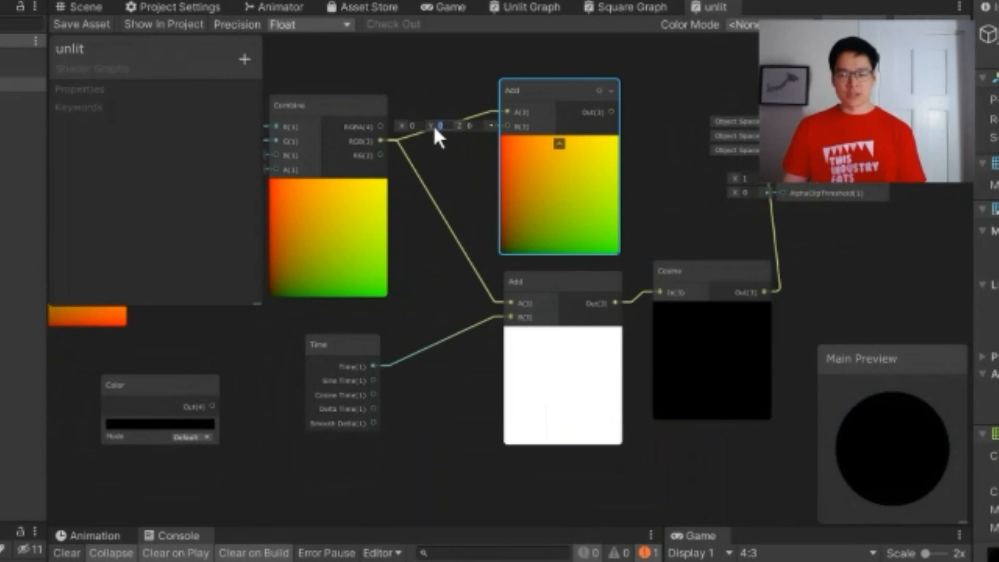
{"action": "type", "text": "2"}
{"action": "key", "text": "Tab"}
{"action": "type", "text": "4"}
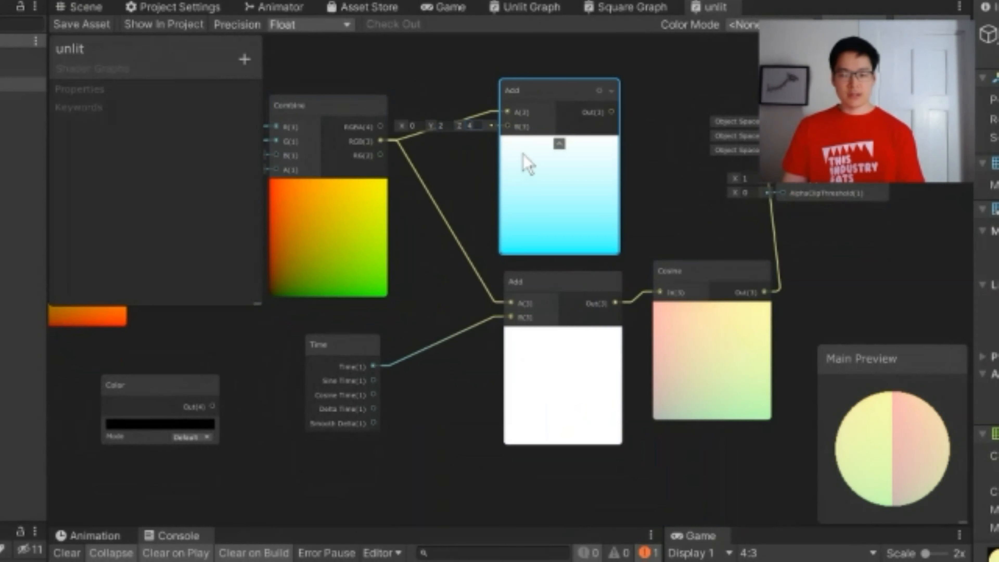
{"action": "scroll", "coordinate": [446, 127], "scroll_direction": "up", "scroll_amount": 3}
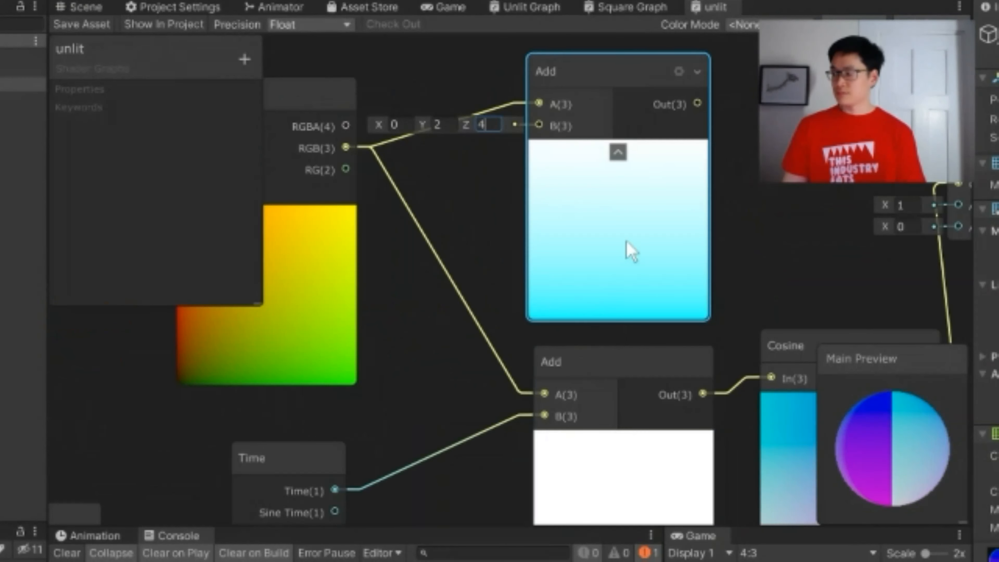
- Connect the upper Add node's output to the A input of the Add node that receives Time
{"action": "left_click_drag", "start_coordinate": [697, 103], "coordinate": [541, 394]}
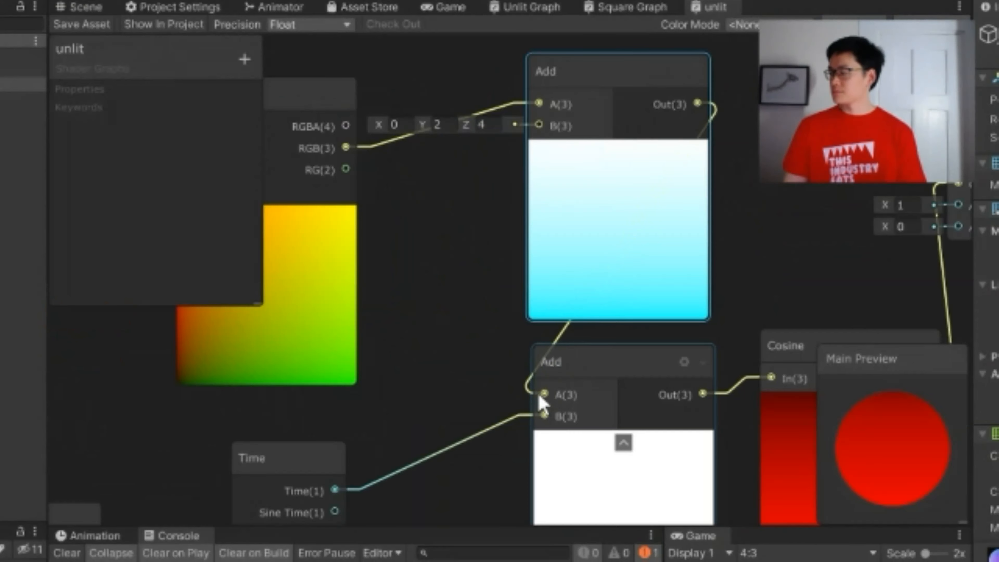
{"action": "middle_click_drag", "start_coordinate": [575, 364], "coordinate": [370, 252]}
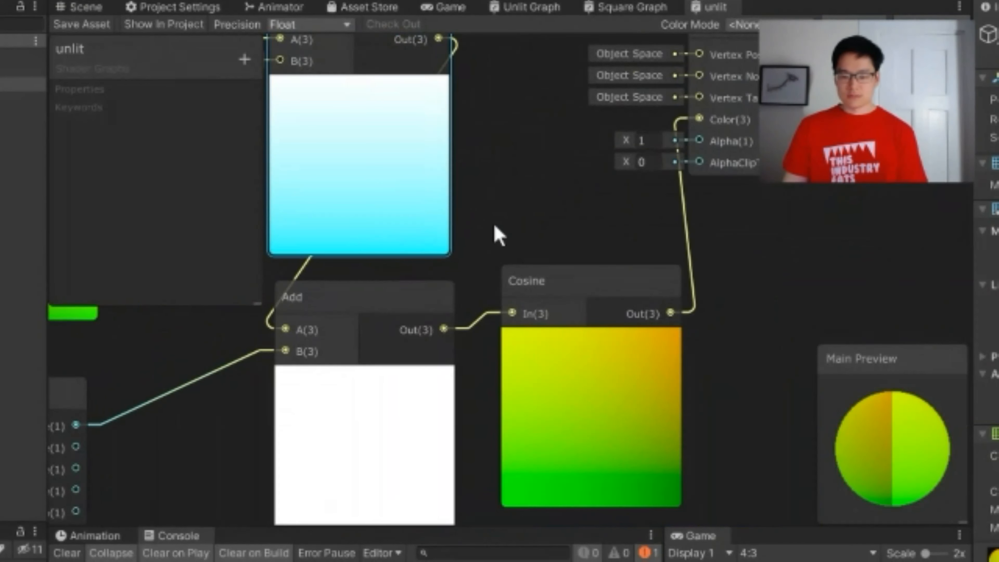
{"action": "middle_click_drag", "start_coordinate": [508, 170], "coordinate": [542, 177]}
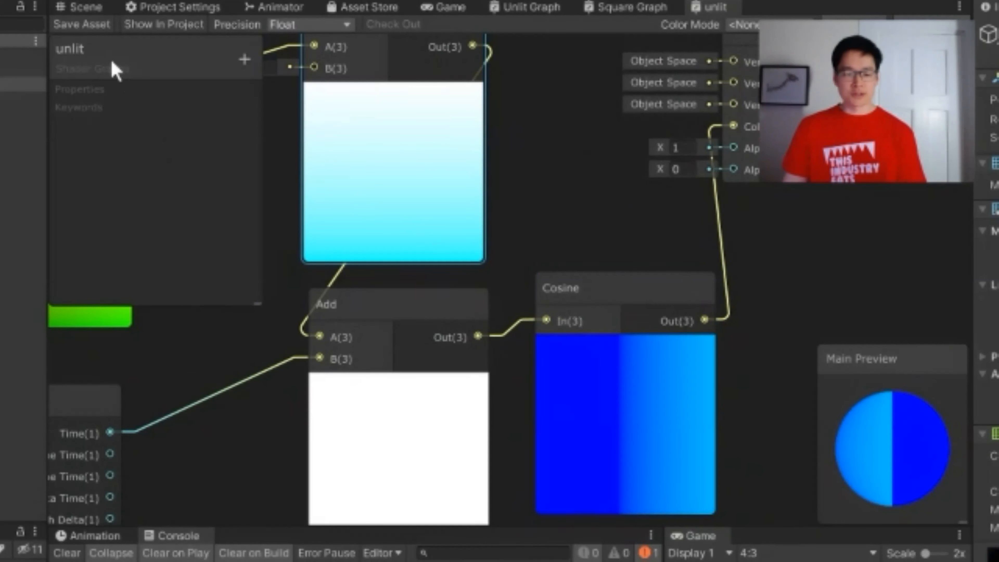
- Save the updated unlit graph and check the animated colours on the plane in the scene
{"action": "left_click", "coordinate": [83, 8]}
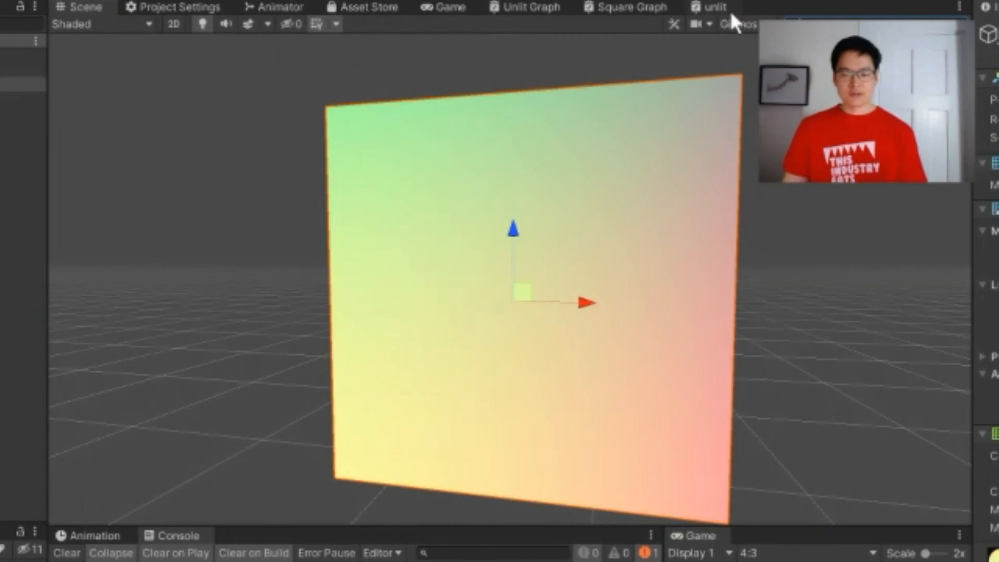
{"action": "left_click", "coordinate": [724, 9]}
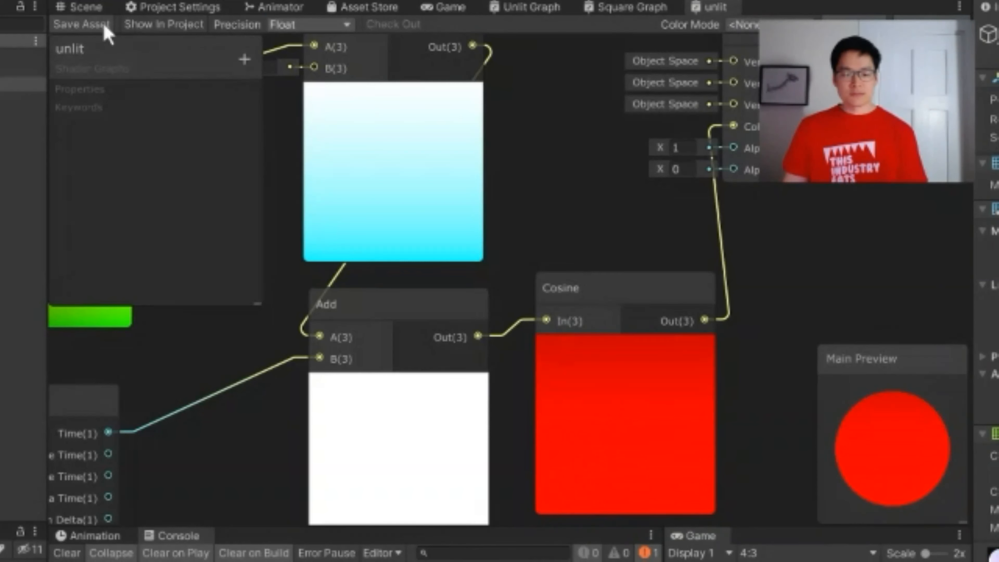
{"action": "left_click", "coordinate": [82, 8]}
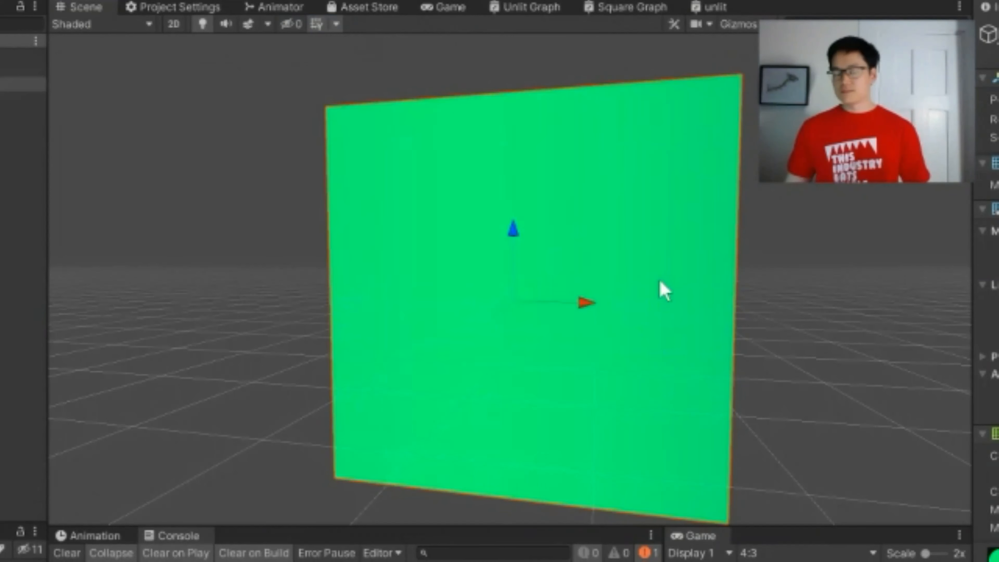
- Return to the unlit graph, collapse the lower Add node's preview and reposition the upper Add node above it
{"action": "left_click", "coordinate": [710, 10]}
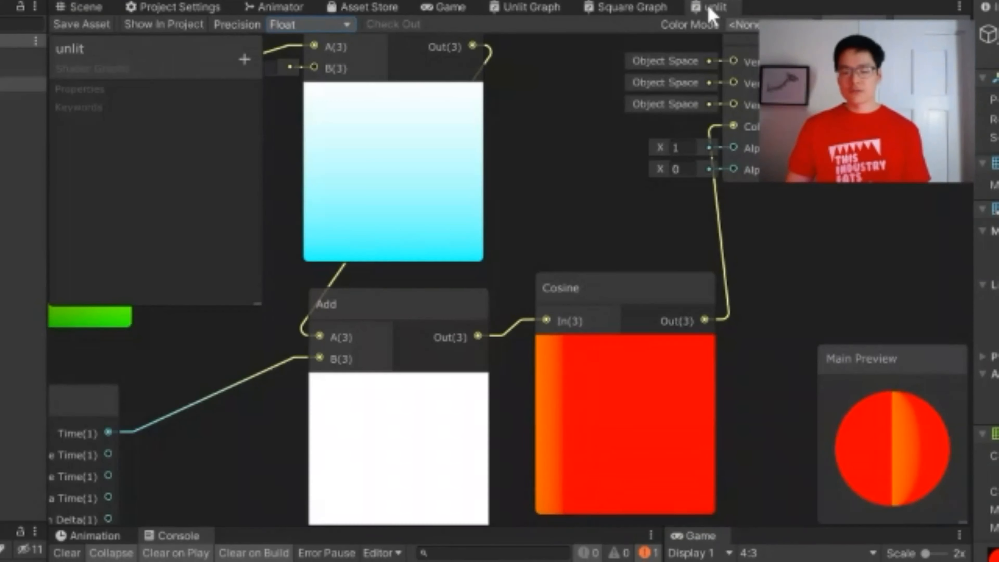
{"action": "scroll", "coordinate": [640, 301], "scroll_direction": "down", "scroll_amount": 3}
{"action": "middle_click_drag", "start_coordinate": [547, 272], "coordinate": [669, 319]}
{"action": "left_click", "coordinate": [612, 246]}
{"action": "left_click_drag", "start_coordinate": [611, 246], "coordinate": [643, 251]}
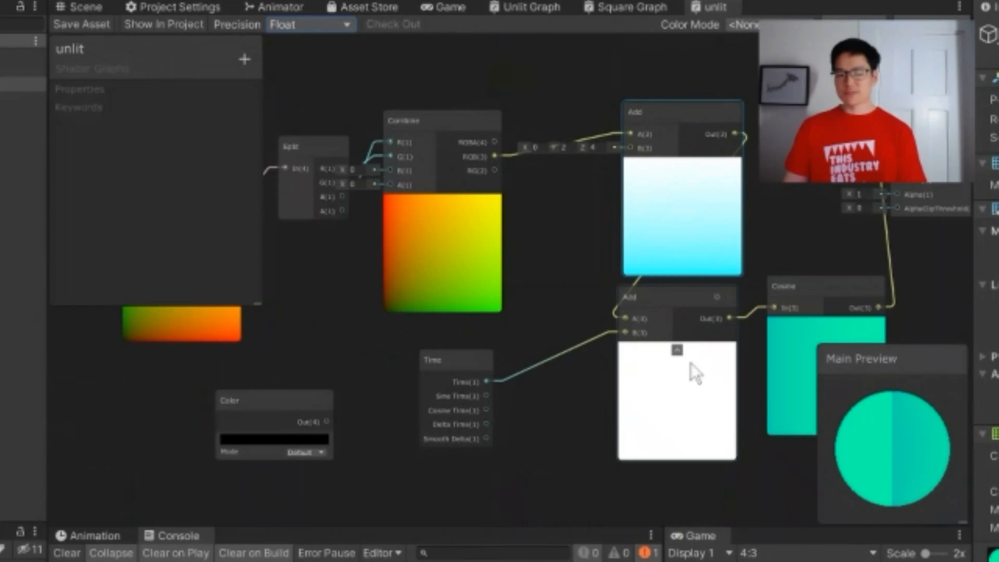
{"action": "left_click", "coordinate": [677, 350]}
{"action": "mouse_move", "coordinate": [708, 229]}
{"action": "left_mouse_down"}
{"action": "mouse_move", "coordinate": [703, 217]}
{"action": "mouse_move", "coordinate": [696, 232]}
{"action": "left_mouse_up"}
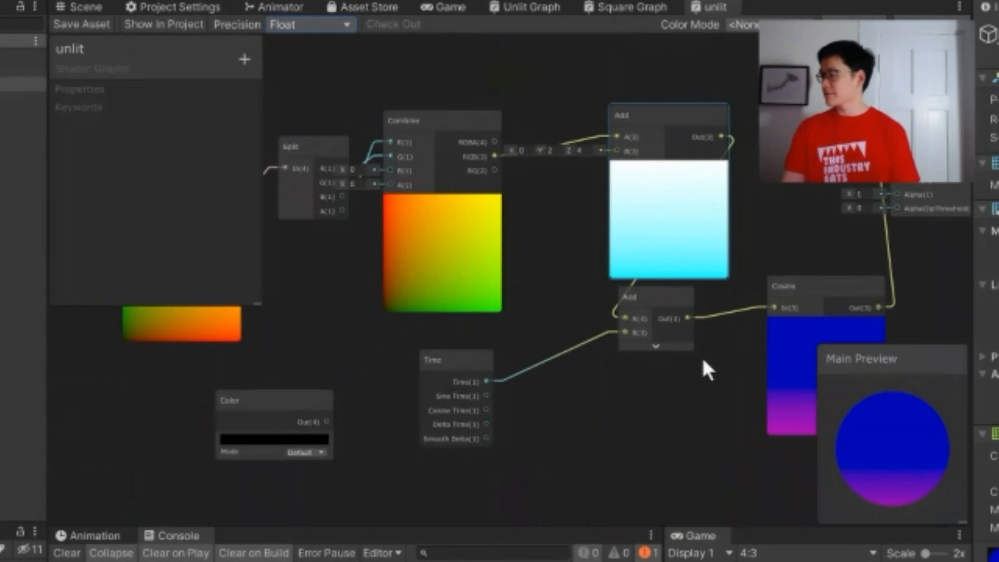
- Move the Split node away from Combine, connect Split's R output also to Combine's B input, and save the asset
{"action": "left_click_drag", "start_coordinate": [295, 184], "coordinate": [277, 152]}
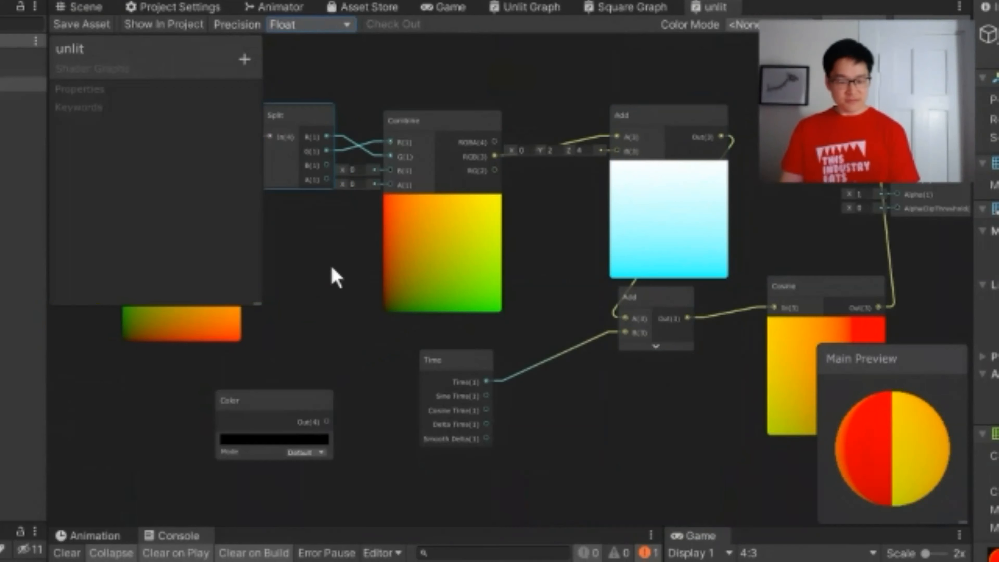
{"action": "middle_click_drag", "start_coordinate": [334, 276], "coordinate": [456, 295]}
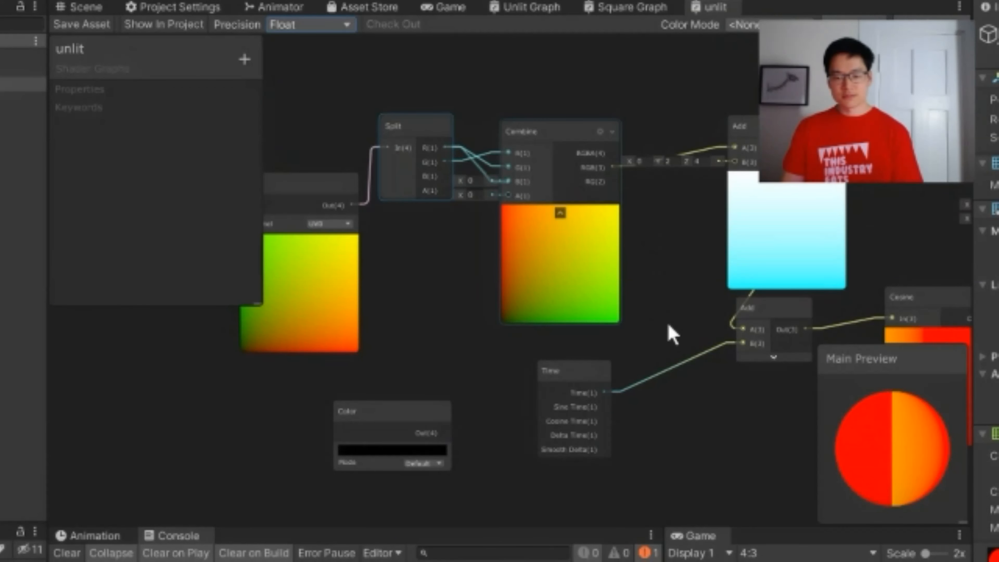
{"action": "middle_click_drag", "start_coordinate": [680, 353], "coordinate": [519, 402]}
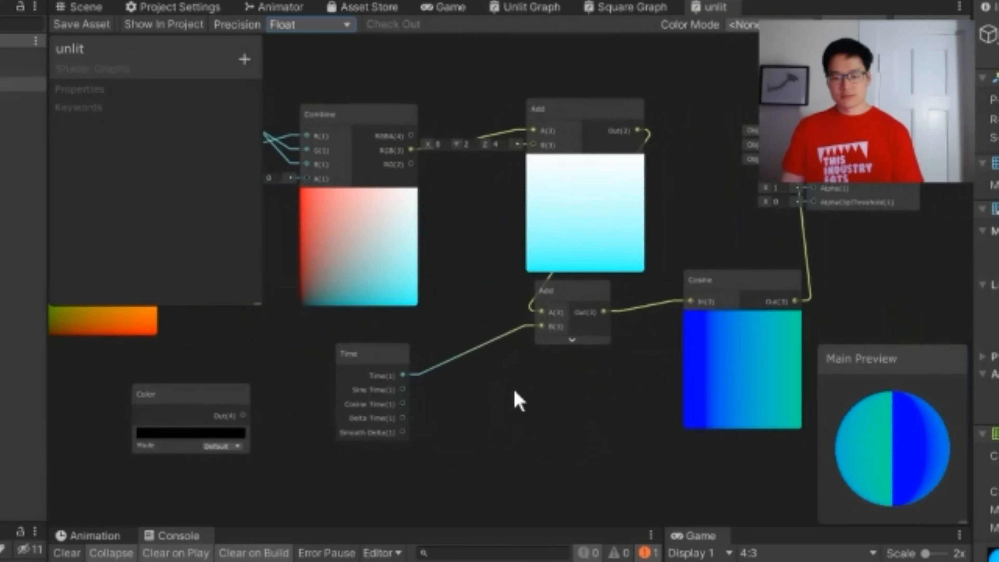
{"action": "left_click", "coordinate": [70, 24]}
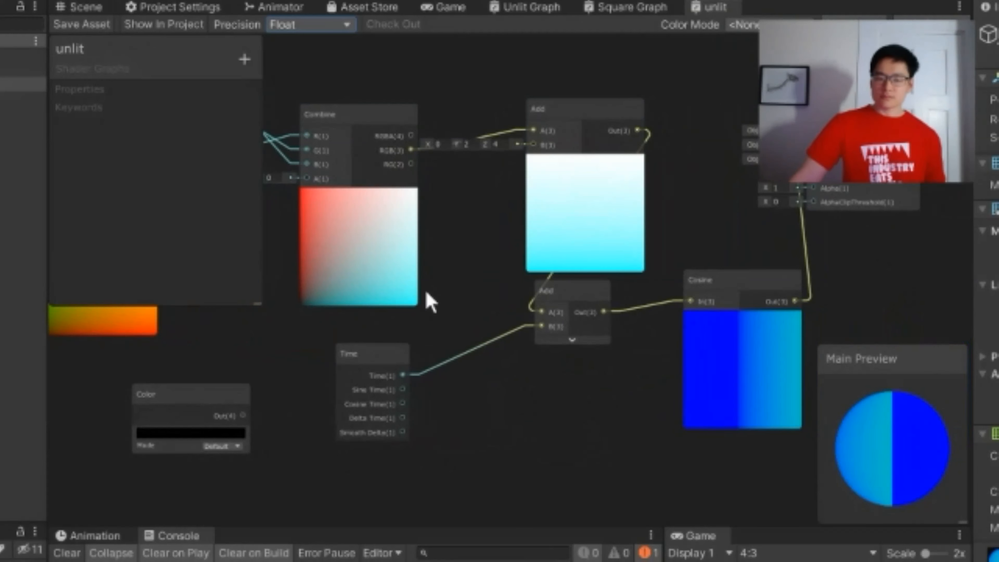
- Shift the Split node slightly and delete the unused Color node
{"action": "middle_click_drag", "start_coordinate": [431, 303], "coordinate": [565, 336]}
{"action": "left_click_drag", "start_coordinate": [295, 167], "coordinate": [303, 194]}
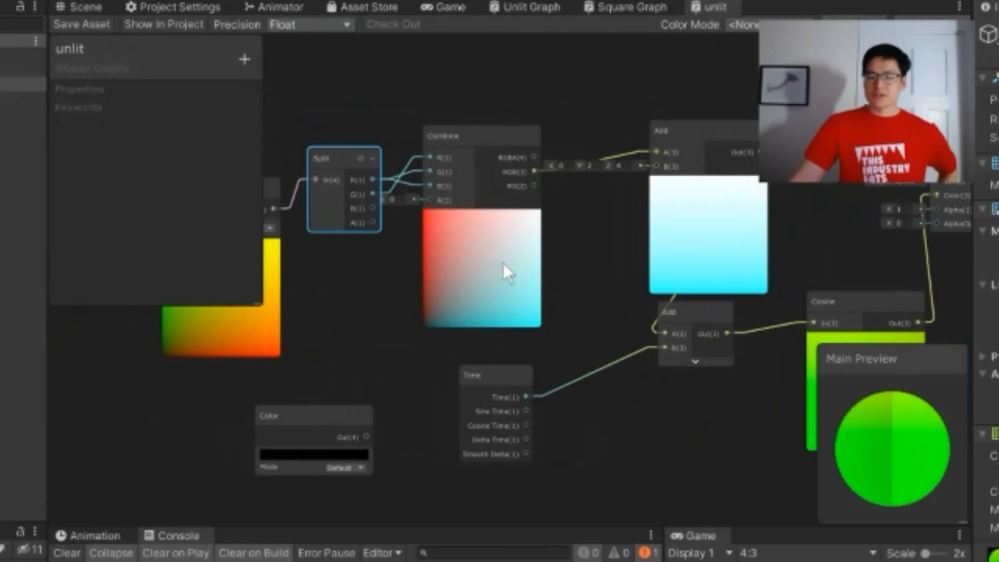
{"action": "left_click", "coordinate": [338, 425]}
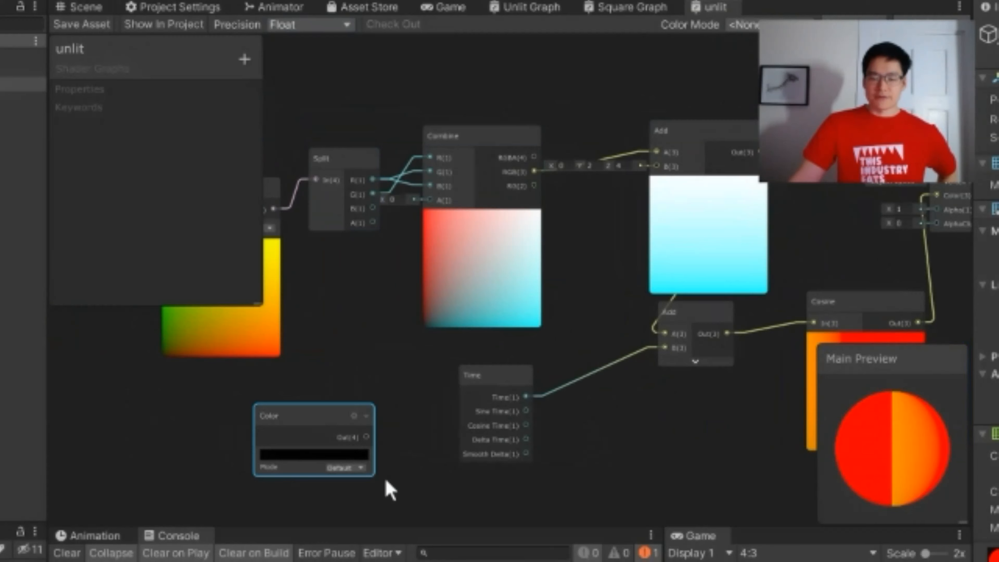
{"action": "key", "text": "Delete"}
- Space out the two Add nodes and the Cosine node toward the Unlit Master, and move Time close to the lower Add node
{"action": "middle_click_drag", "start_coordinate": [562, 378], "coordinate": [543, 367]}
{"action": "left_click_drag", "start_coordinate": [695, 259], "coordinate": [662, 250]}
{"action": "left_click_drag", "start_coordinate": [680, 324], "coordinate": [775, 308]}
{"action": "middle_click_drag", "start_coordinate": [761, 228], "coordinate": [606, 190]}
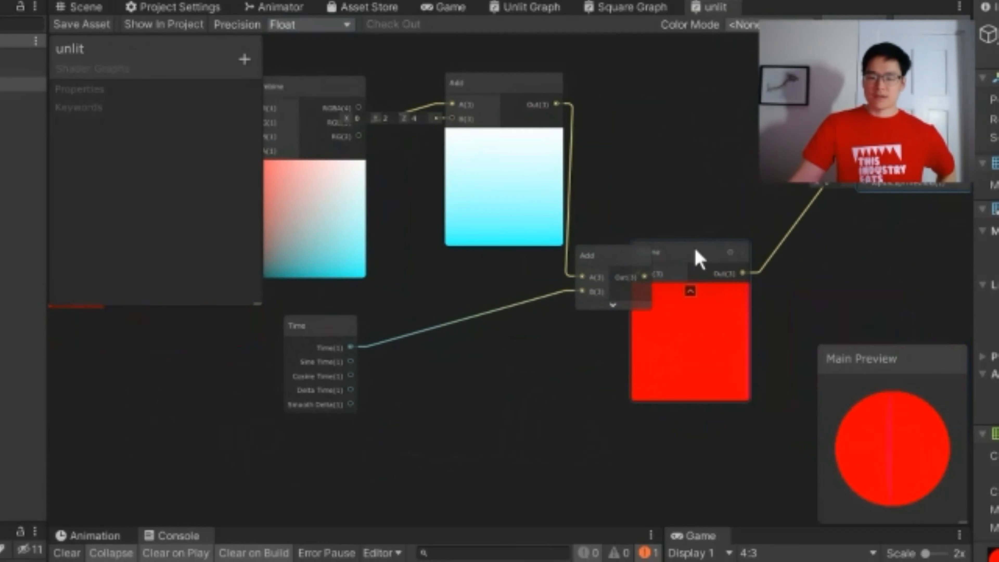
{"action": "left_click_drag", "start_coordinate": [696, 258], "coordinate": [758, 229]}
{"action": "left_click_drag", "start_coordinate": [317, 326], "coordinate": [458, 306]}
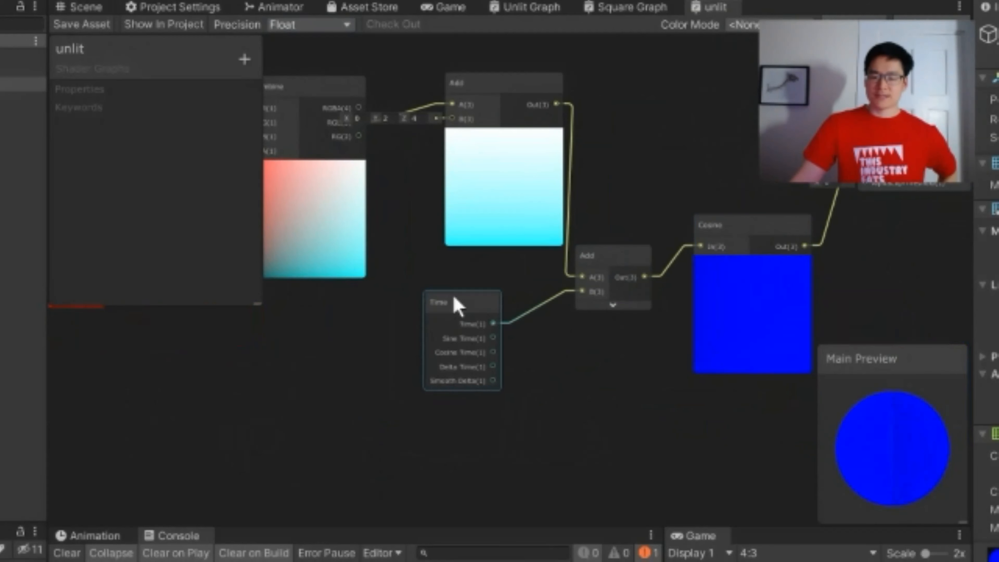
{"action": "middle_click_drag", "start_coordinate": [428, 315], "coordinate": [482, 374]}
{"action": "scroll", "coordinate": [319, 380], "scroll_direction": "down", "scroll_amount": 3}
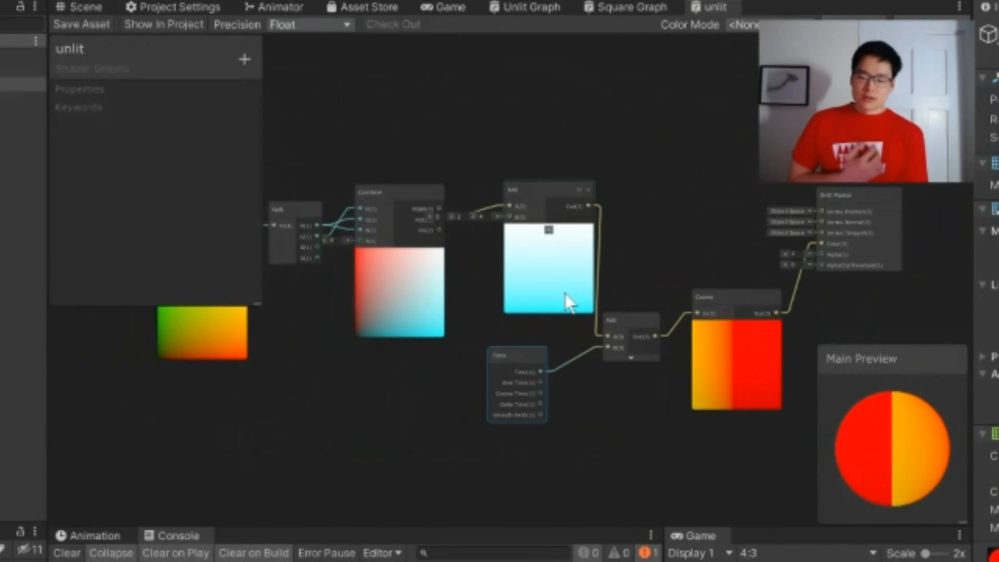
{"action": "scroll", "coordinate": [629, 186], "scroll_direction": "down", "scroll_amount": 3}
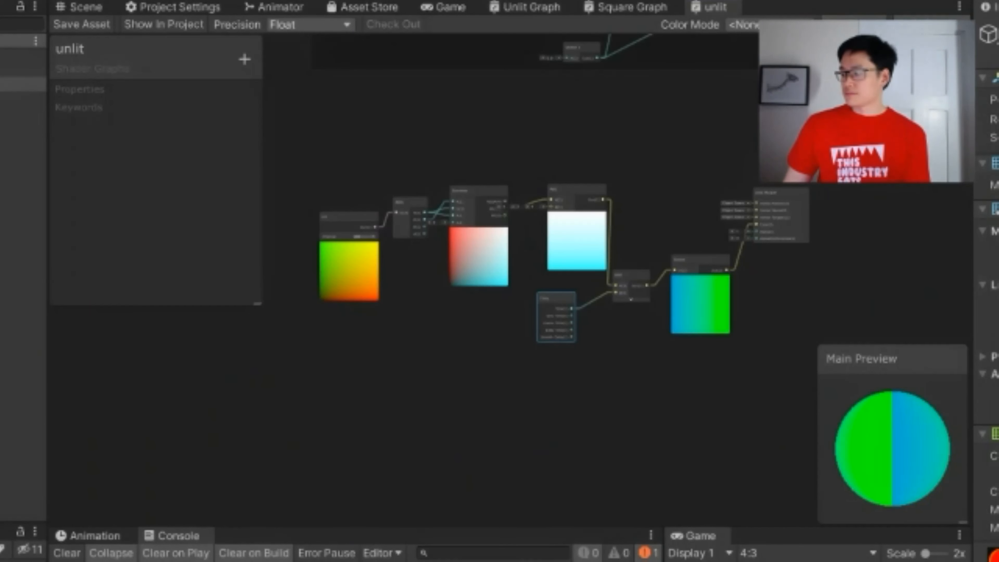
- Review the unlit graph's node chain and check the dot pattern in the Scene and Game views
{"action": "scroll", "coordinate": [677, 303], "scroll_direction": "up", "scroll_amount": 4}
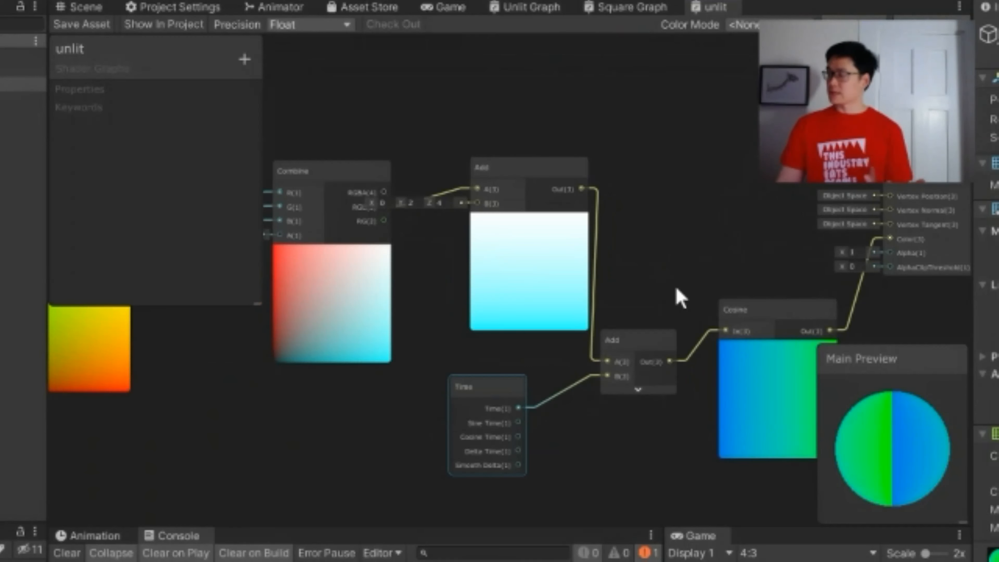
{"action": "scroll", "coordinate": [672, 273], "scroll_direction": "up", "scroll_amount": 1}
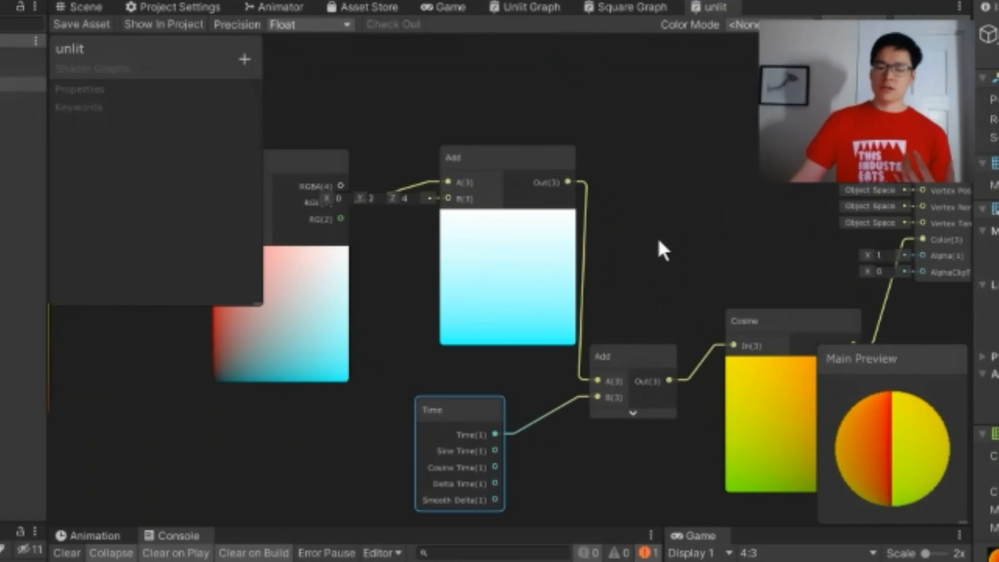
{"action": "middle_click_drag", "start_coordinate": [401, 291], "coordinate": [527, 247]}
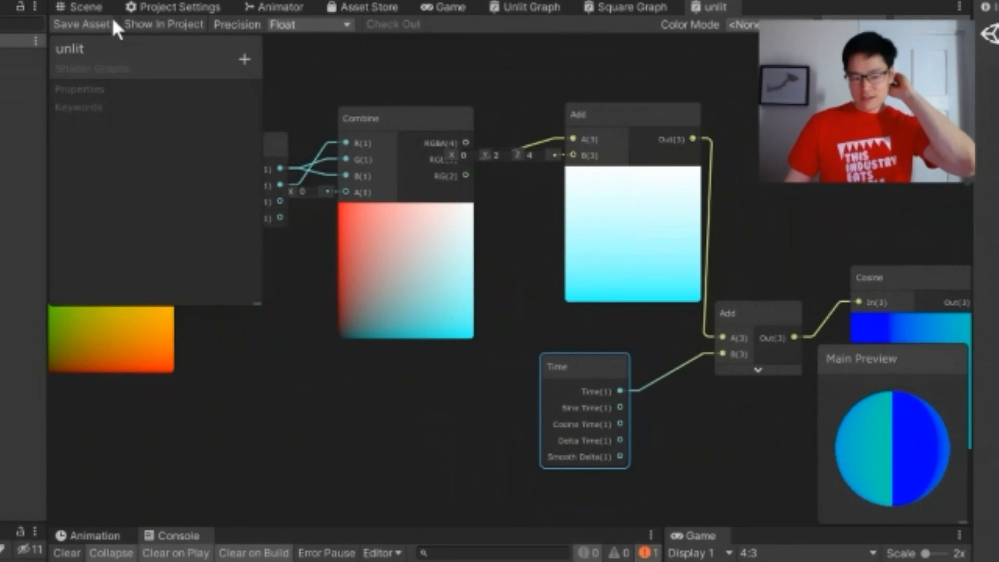
{"action": "left_click", "coordinate": [90, 7]}
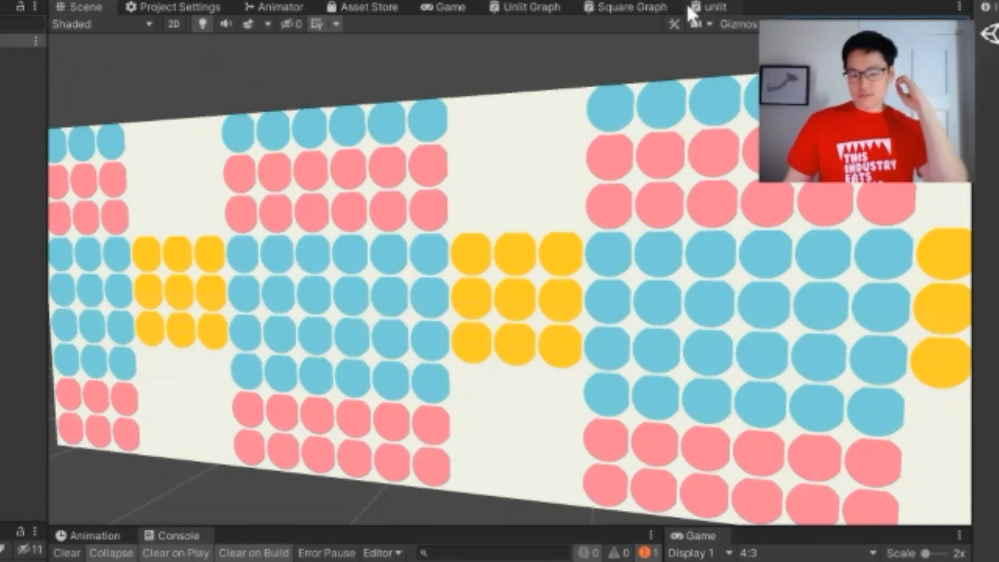
{"action": "left_click", "coordinate": [713, 7]}
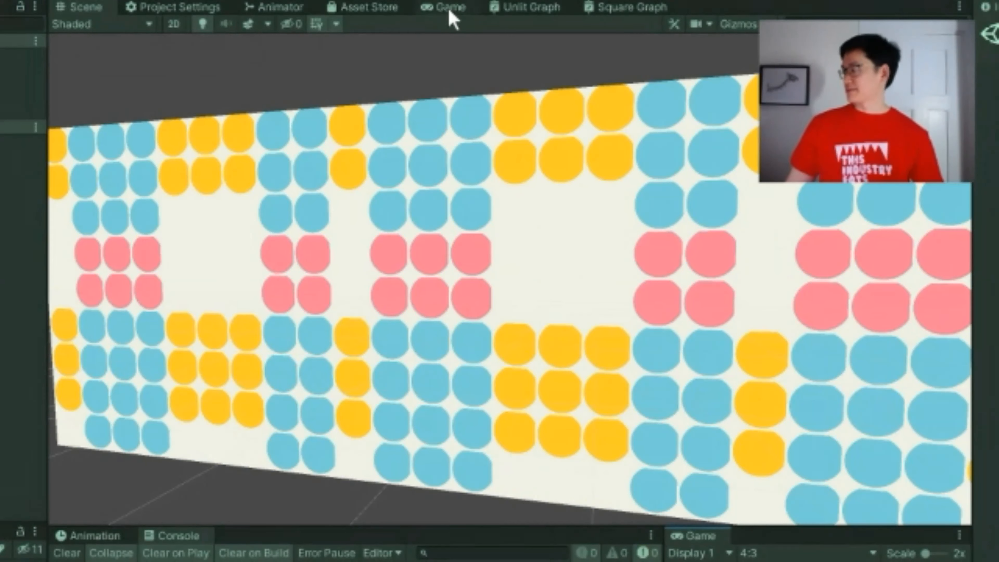
{"action": "left_click", "coordinate": [449, 8]}
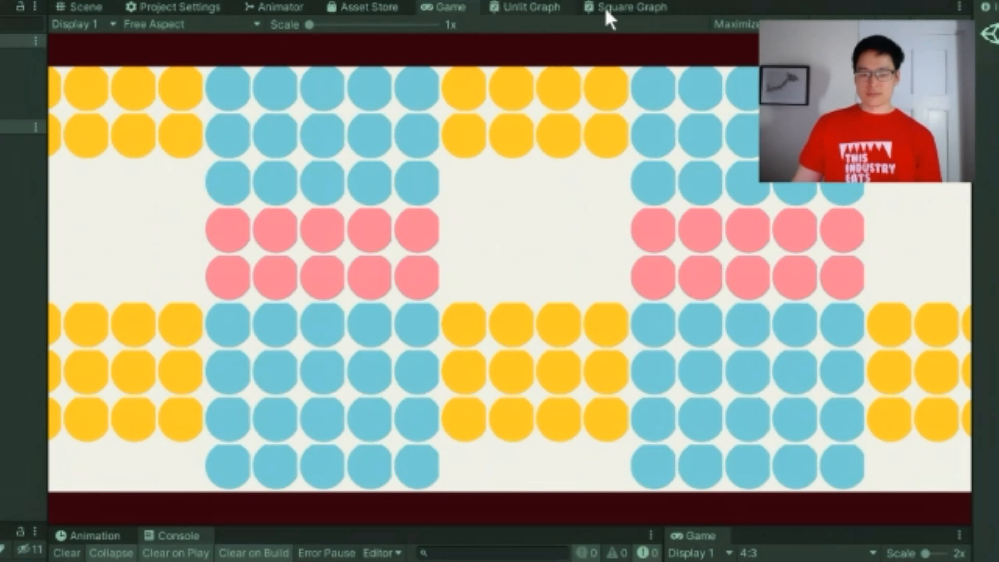
- Examine the Unlit Graph's whole node network and the Square Graph's Multiply, Floor, Modulo and Fraction nodes
{"action": "left_click", "coordinate": [534, 9]}
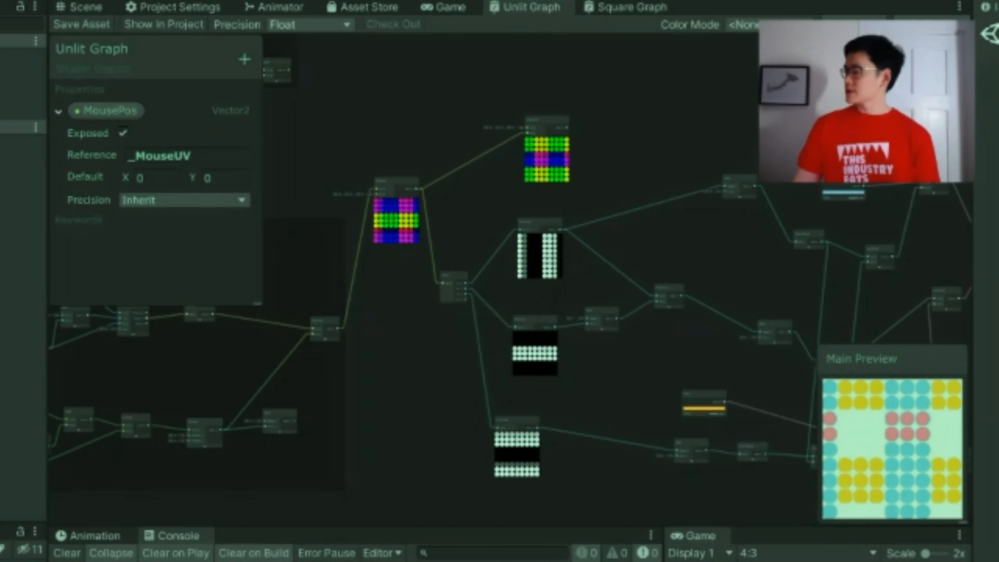
{"action": "scroll", "coordinate": [471, 321], "scroll_direction": "down", "scroll_amount": 3}
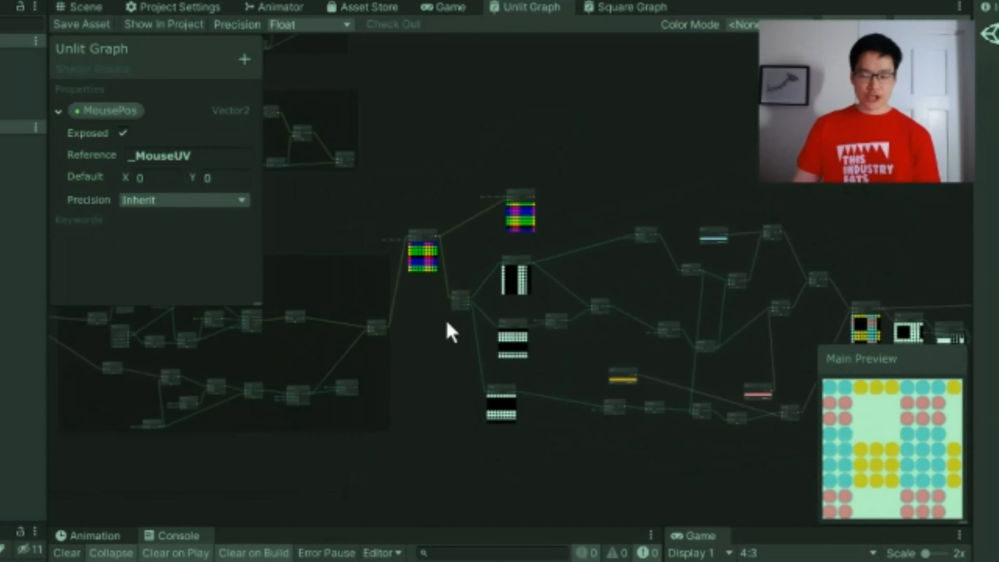
{"action": "scroll", "coordinate": [447, 322], "scroll_direction": "down", "scroll_amount": 5}
{"action": "middle_click_drag", "start_coordinate": [326, 381], "coordinate": [518, 318]}
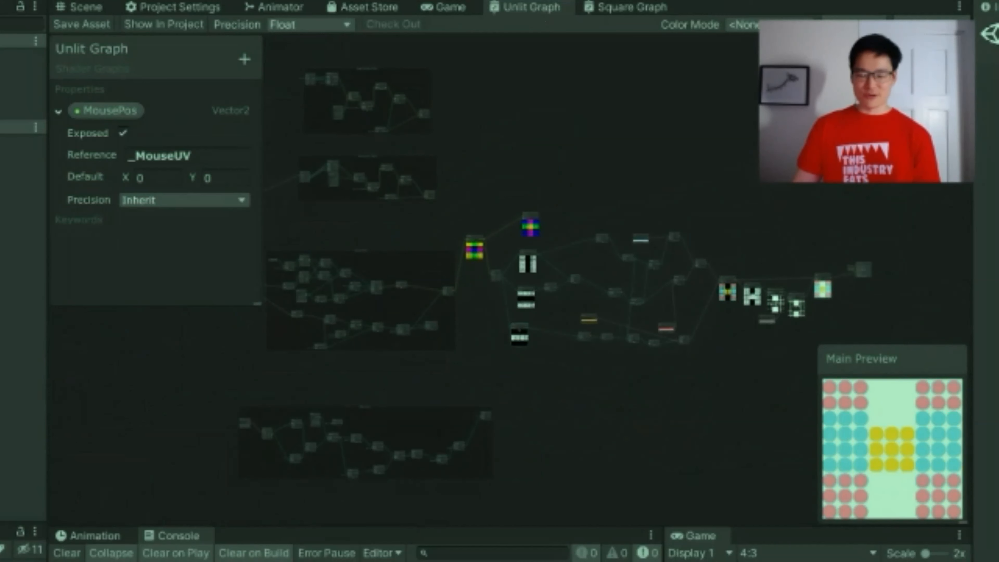
{"action": "scroll", "coordinate": [520, 334], "scroll_direction": "up", "scroll_amount": 1}
{"action": "middle_click_drag", "start_coordinate": [517, 350], "coordinate": [478, 295]}
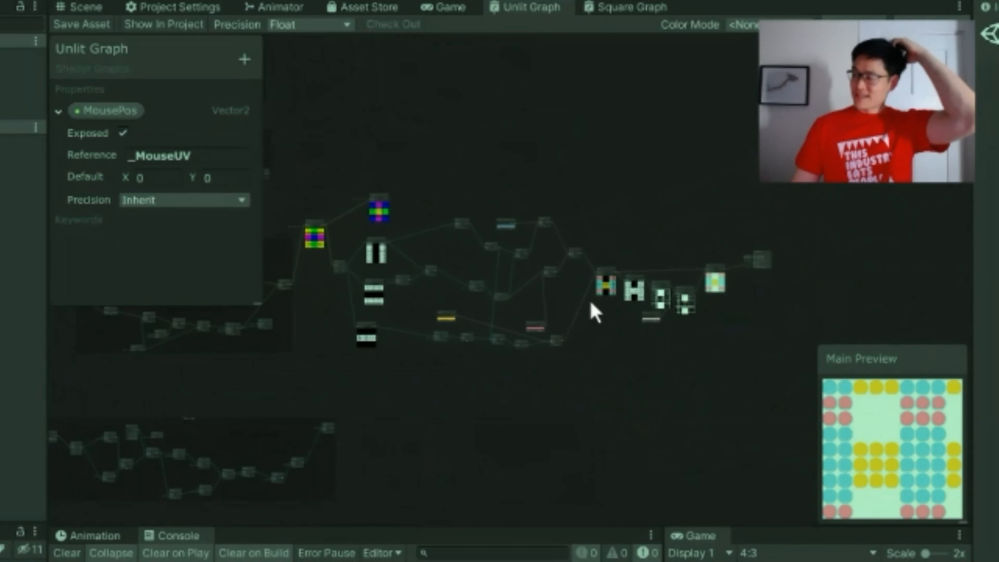
{"action": "scroll", "coordinate": [646, 290], "scroll_direction": "up", "scroll_amount": 3}
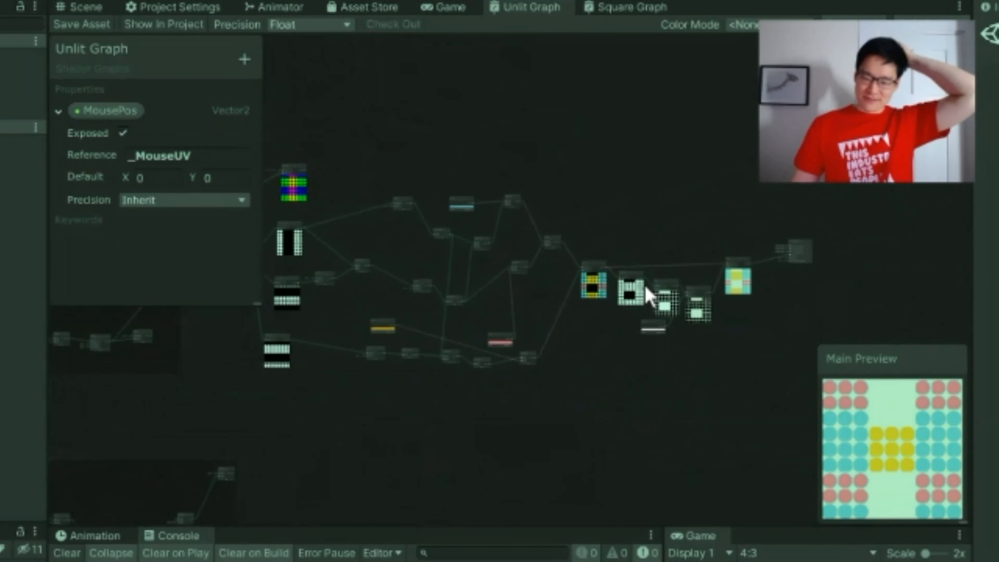
{"action": "scroll", "coordinate": [574, 338], "scroll_direction": "up", "scroll_amount": 2}
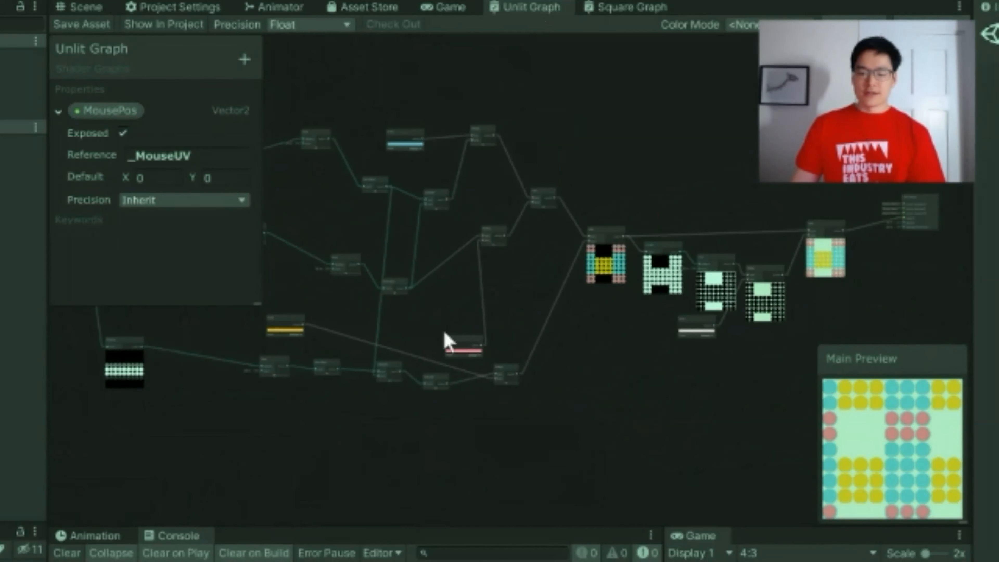
{"action": "scroll", "coordinate": [446, 340], "scroll_direction": "down", "scroll_amount": 5}
{"action": "scroll", "coordinate": [551, 343], "scroll_direction": "down", "scroll_amount": 4}
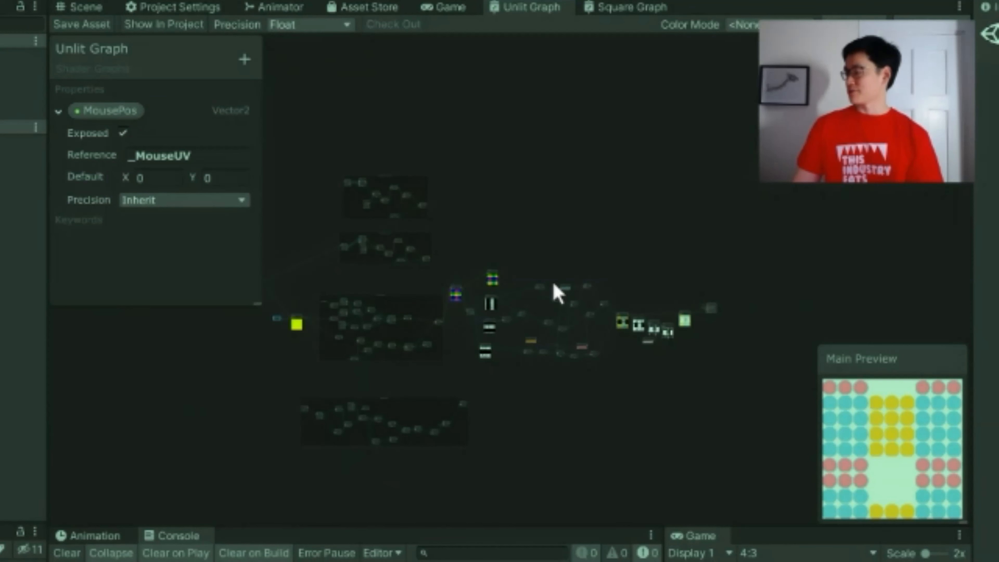
{"action": "scroll", "coordinate": [420, 346], "scroll_direction": "up", "scroll_amount": 6}
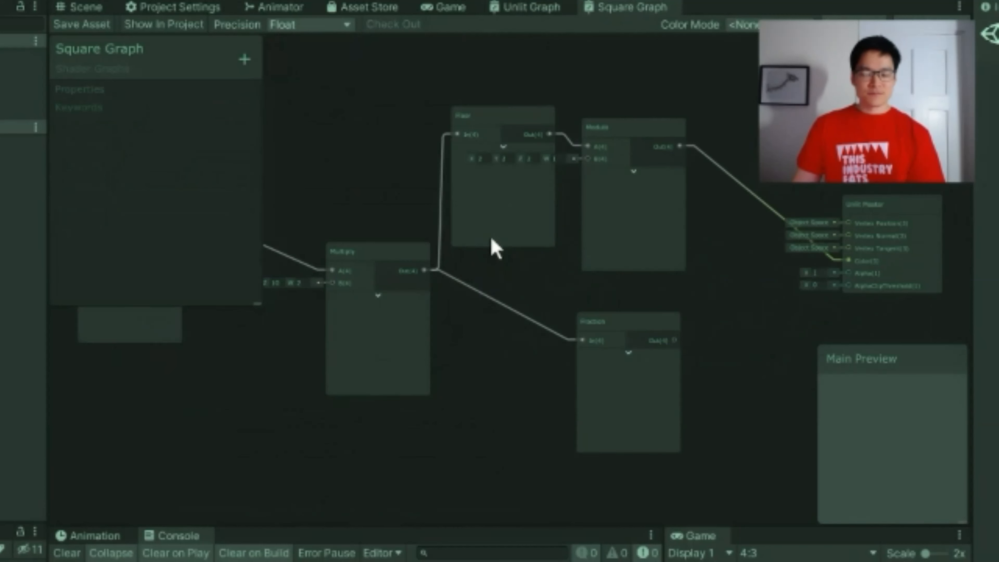
{"action": "scroll", "coordinate": [495, 250], "scroll_direction": "down", "scroll_amount": 4}
{"action": "middle_click_drag", "start_coordinate": [552, 323], "coordinate": [570, 325]}
{"action": "left_click_drag", "start_coordinate": [490, 328], "coordinate": [474, 320]}
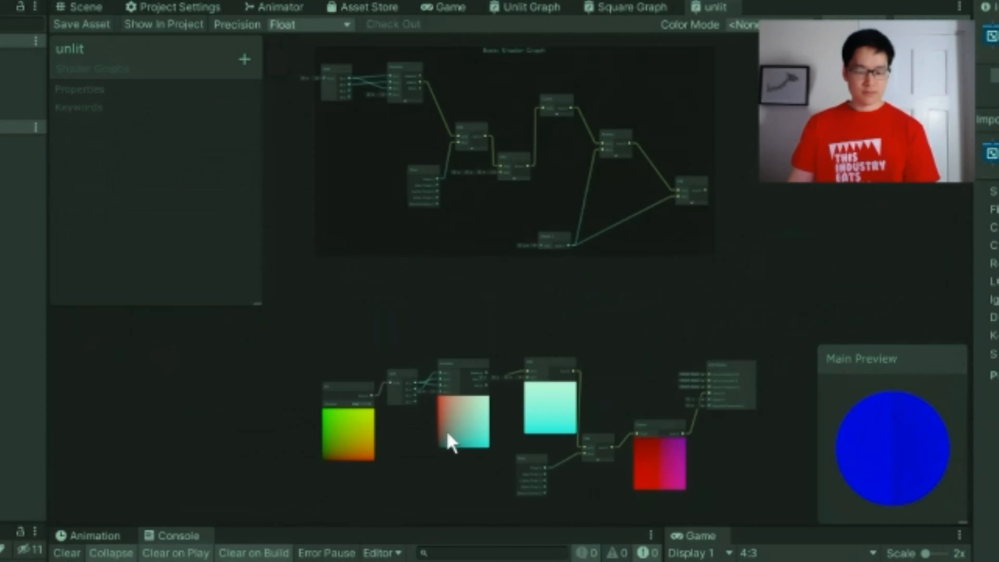
- In the unlit graph, move Combine closer to the upper Add node, nudge that Add node and shift the lower Add node toward Cosine
{"action": "middle_click_drag", "start_coordinate": [637, 339], "coordinate": [646, 260]}
{"action": "scroll", "coordinate": [630, 312], "scroll_direction": "up", "scroll_amount": 6}
{"action": "middle_click_drag", "start_coordinate": [630, 311], "coordinate": [766, 177]}
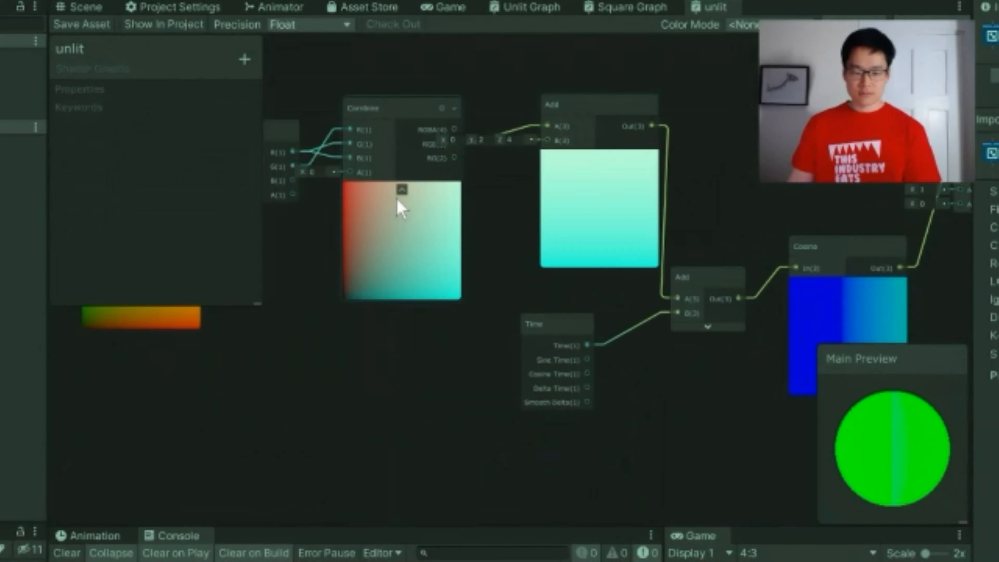
{"action": "left_click_drag", "start_coordinate": [397, 207], "coordinate": [444, 214]}
{"action": "left_click", "coordinate": [375, 261]}
{"action": "left_click_drag", "start_coordinate": [549, 221], "coordinate": [553, 225]}
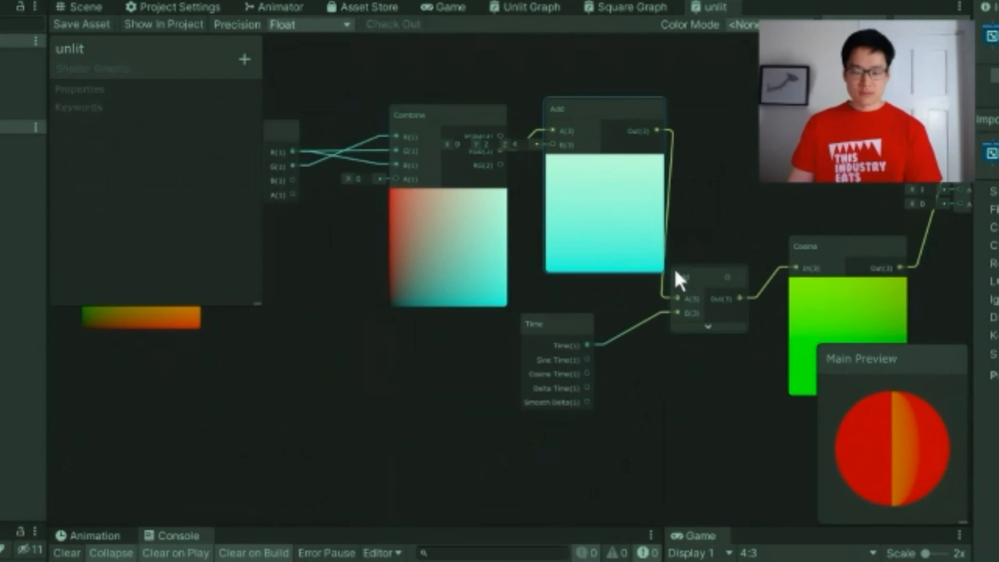
{"action": "left_click_drag", "start_coordinate": [680, 281], "coordinate": [703, 280]}
{"action": "left_click", "coordinate": [673, 356]}
{"action": "left_click", "coordinate": [566, 334]}
- Move the Split and UV nodes closer to Combine, roughly in line with its inputs
{"action": "middle_click_drag", "start_coordinate": [500, 366], "coordinate": [595, 358]}
{"action": "left_click", "coordinate": [368, 188]}
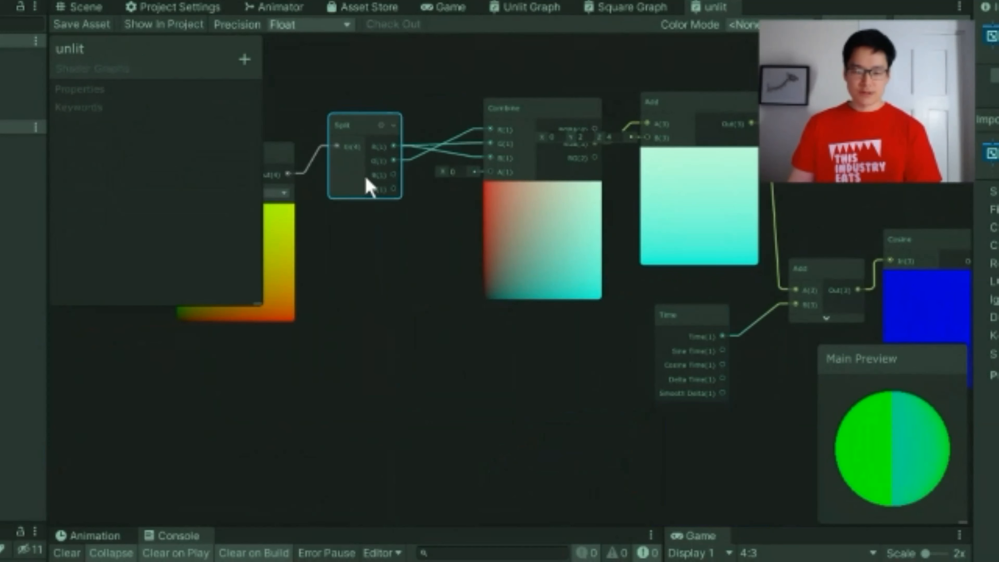
{"action": "left_click_drag", "start_coordinate": [368, 188], "coordinate": [393, 176]}
{"action": "left_click_drag", "start_coordinate": [271, 285], "coordinate": [301, 256]}
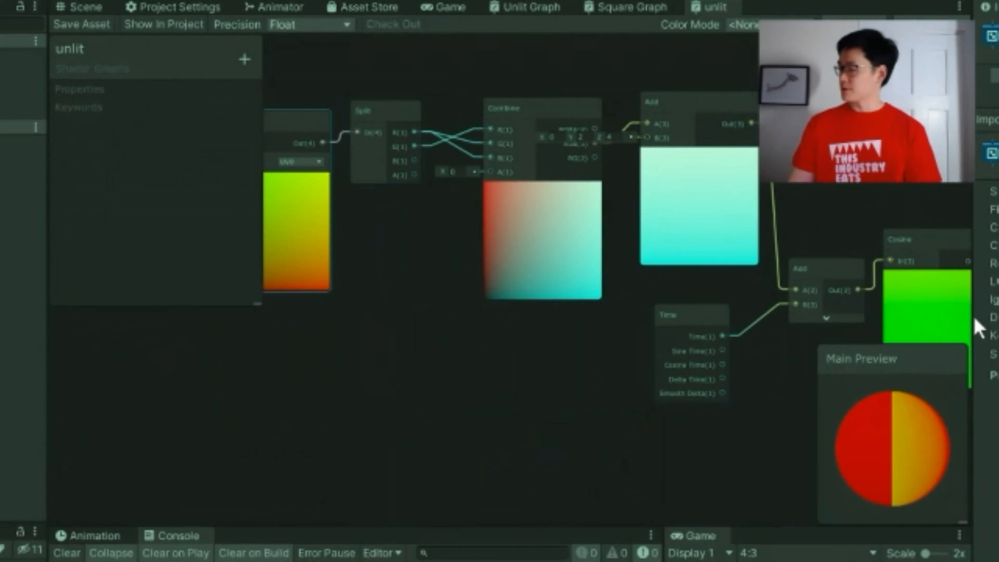
- Lower the Unlit Master node slightly so it sits closer to the Cosine node
{"action": "scroll", "coordinate": [979, 329], "scroll_direction": "up", "scroll_amount": 3}
{"action": "mouse_move", "coordinate": [632, 336]}
{"action": "middle_mouse_down"}
{"action": "mouse_move", "coordinate": [397, 386]}
{"action": "mouse_move", "coordinate": [553, 368]}
{"action": "mouse_move", "coordinate": [634, 337]}
{"action": "middle_mouse_up"}
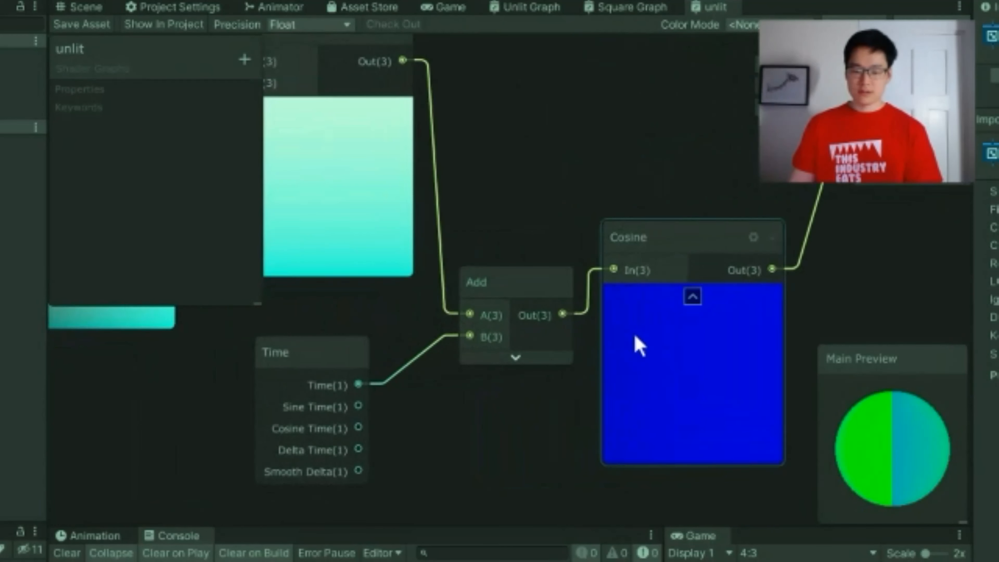
{"action": "scroll", "coordinate": [427, 405], "scroll_direction": "down", "scroll_amount": 1}
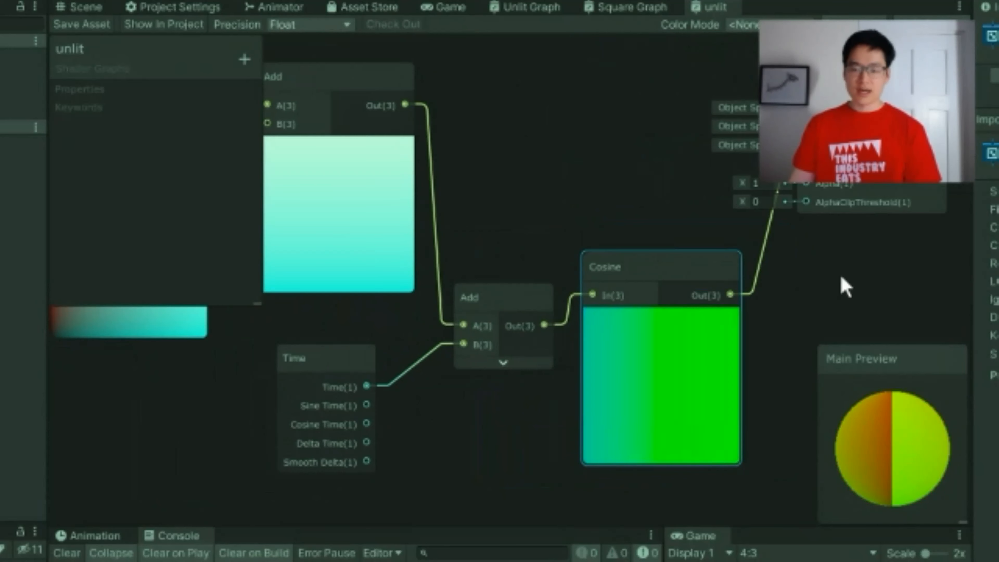
{"action": "left_click_drag", "start_coordinate": [853, 94], "coordinate": [842, 136]}
{"action": "middle_click_drag", "start_coordinate": [829, 308], "coordinate": [555, 363]}
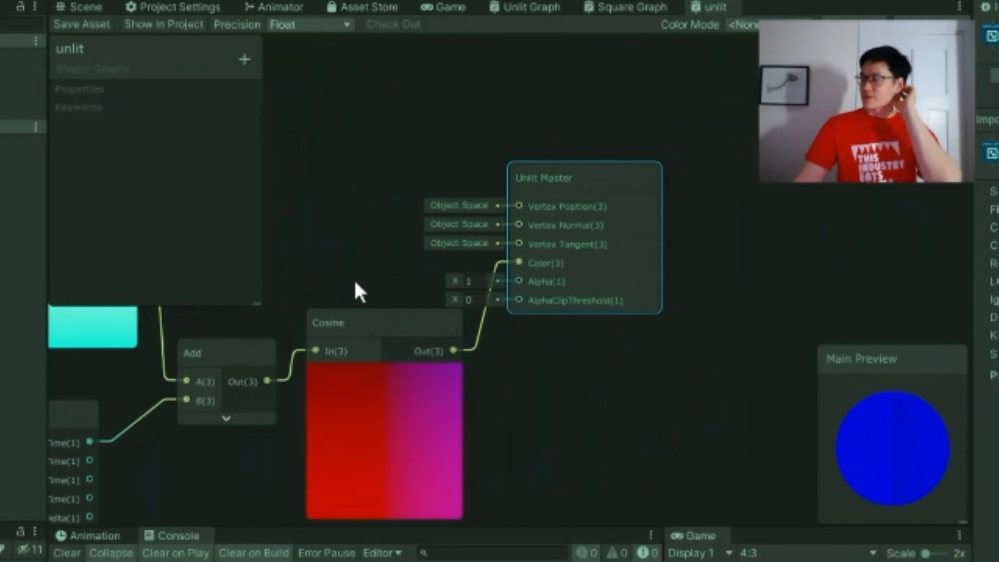
- Inspect the Cosine output's connection to the Unlit Master's Color input, highlighting it and clearing the selection
{"action": "middle_click_drag", "start_coordinate": [355, 291], "coordinate": [459, 258]}
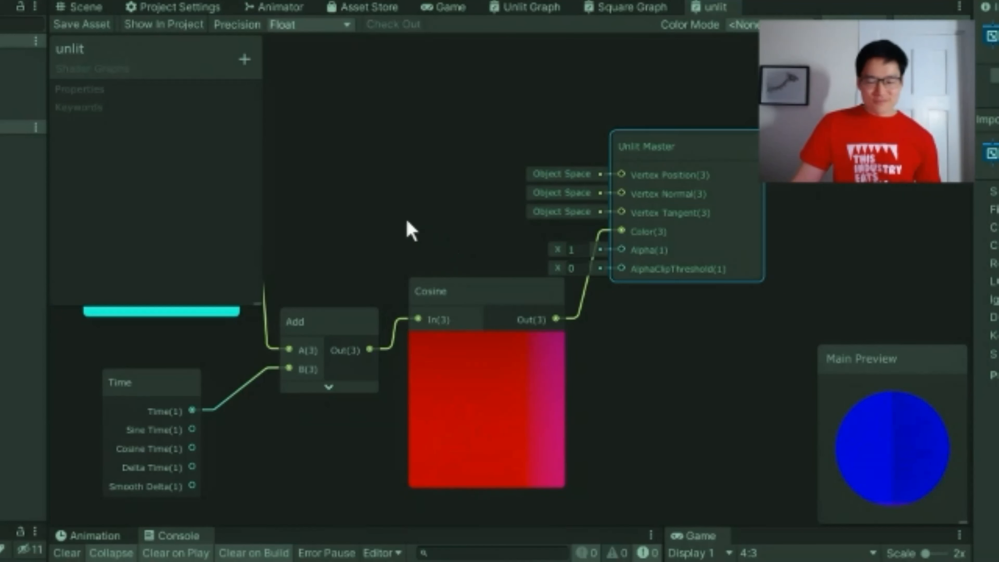
{"action": "middle_click_drag", "start_coordinate": [407, 231], "coordinate": [473, 213]}
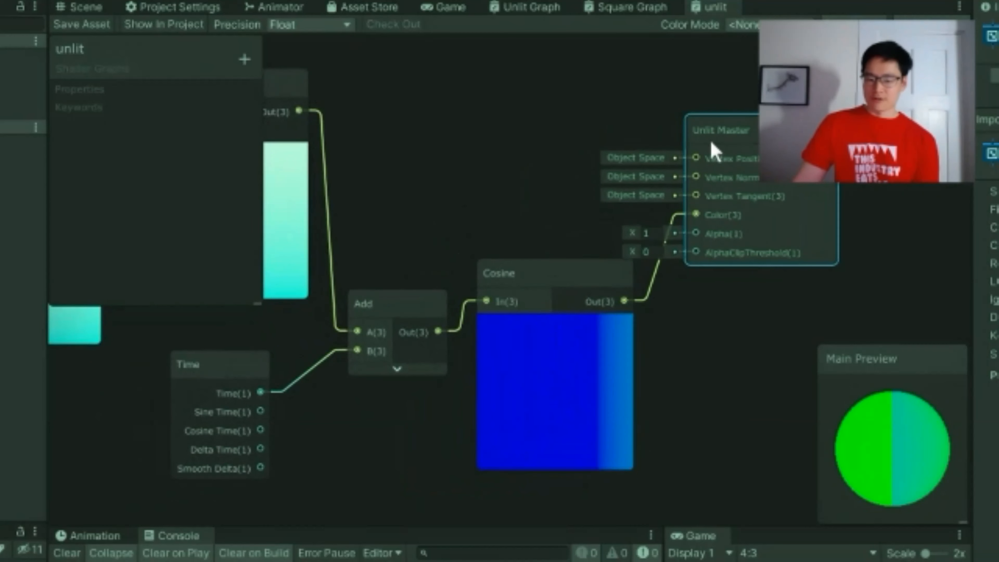
{"action": "middle_click_drag", "start_coordinate": [749, 232], "coordinate": [704, 246]}
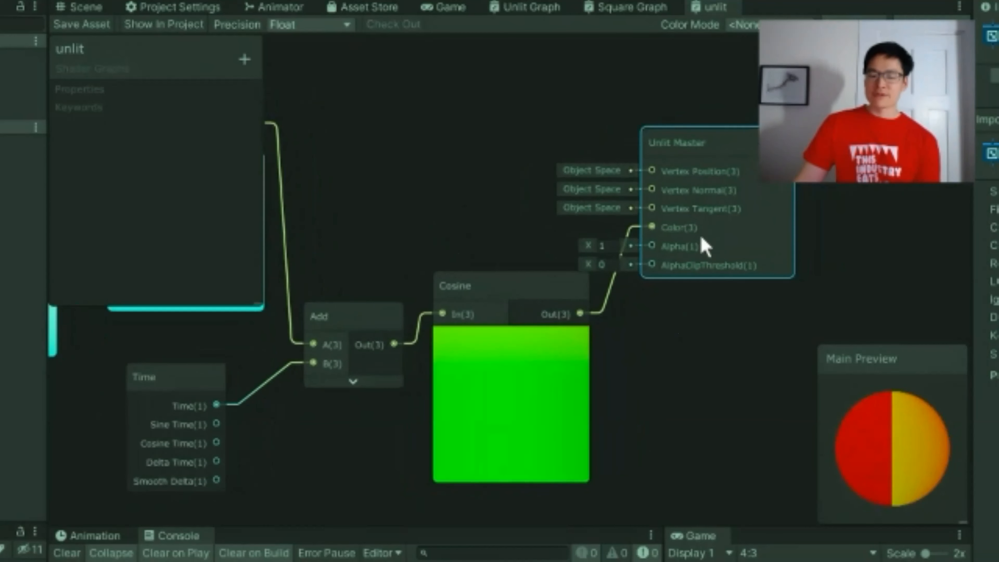
{"action": "left_click_drag", "start_coordinate": [525, 151], "coordinate": [816, 285]}
{"action": "left_click_drag", "start_coordinate": [832, 123], "coordinate": [640, 311]}
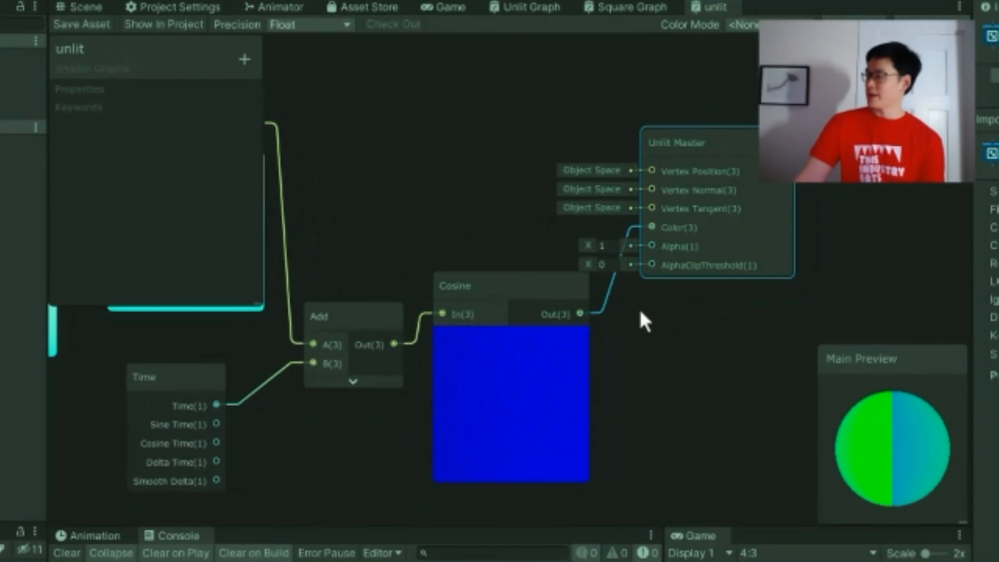
{"action": "left_click", "coordinate": [619, 368]}
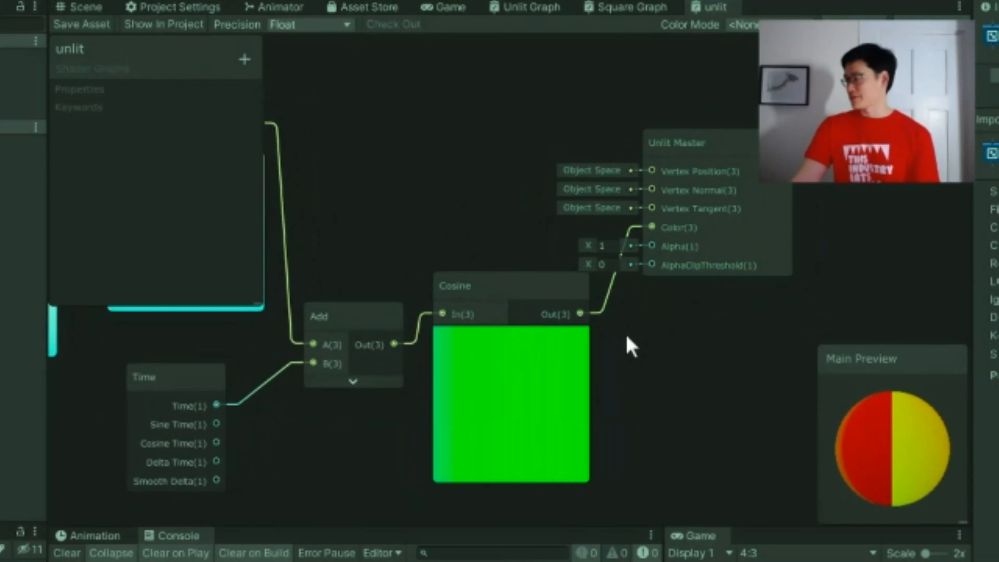
- Return to the Unlit Graph and examine its grouped node sections, highlighting the two upper groups
{"action": "left_click", "coordinate": [510, 9]}
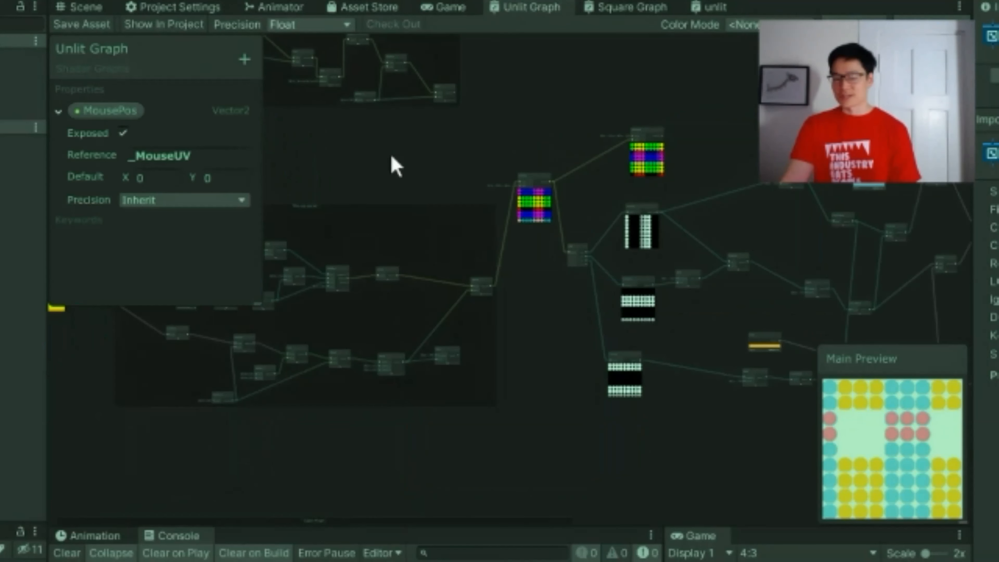
{"action": "middle_click_drag", "start_coordinate": [679, 279], "coordinate": [512, 268]}
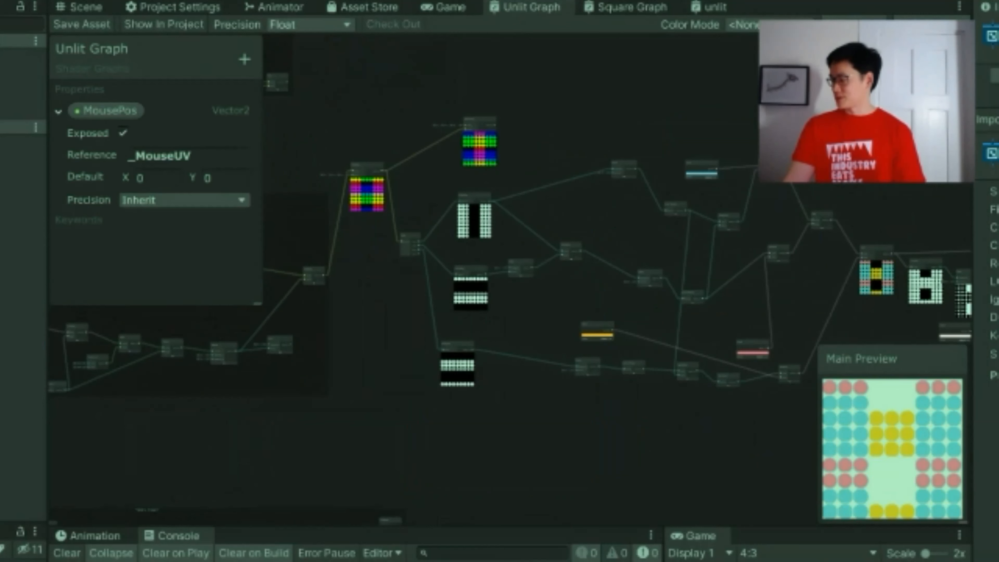
{"action": "middle_click_drag", "start_coordinate": [499, 218], "coordinate": [798, 424]}
{"action": "middle_click_drag", "start_coordinate": [279, 101], "coordinate": [312, 183]}
{"action": "left_click_drag", "start_coordinate": [319, 126], "coordinate": [584, 404]}
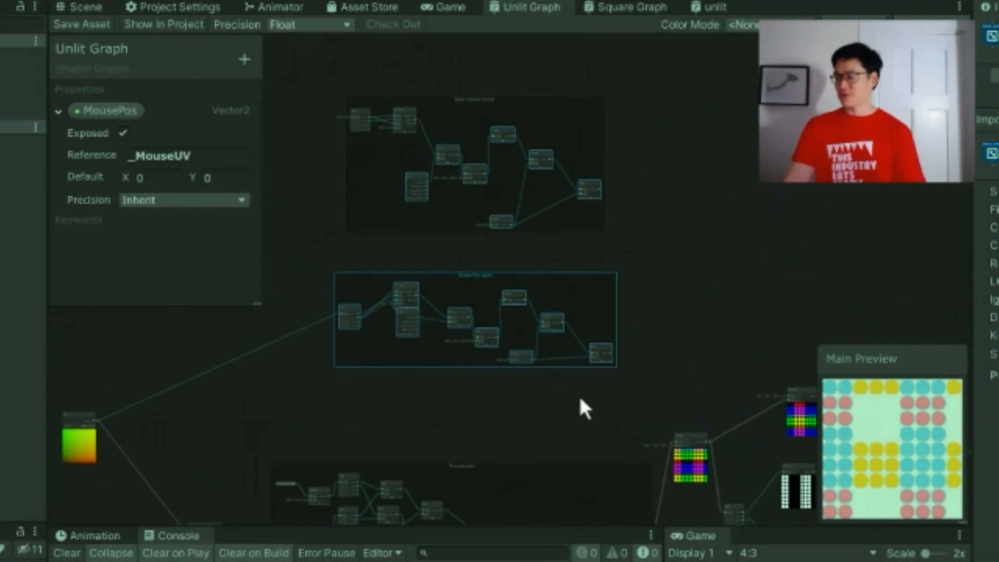
{"action": "middle_click_drag", "start_coordinate": [580, 398], "coordinate": [567, 15]}
{"action": "middle_click_drag", "start_coordinate": [596, 477], "coordinate": [605, 375]}
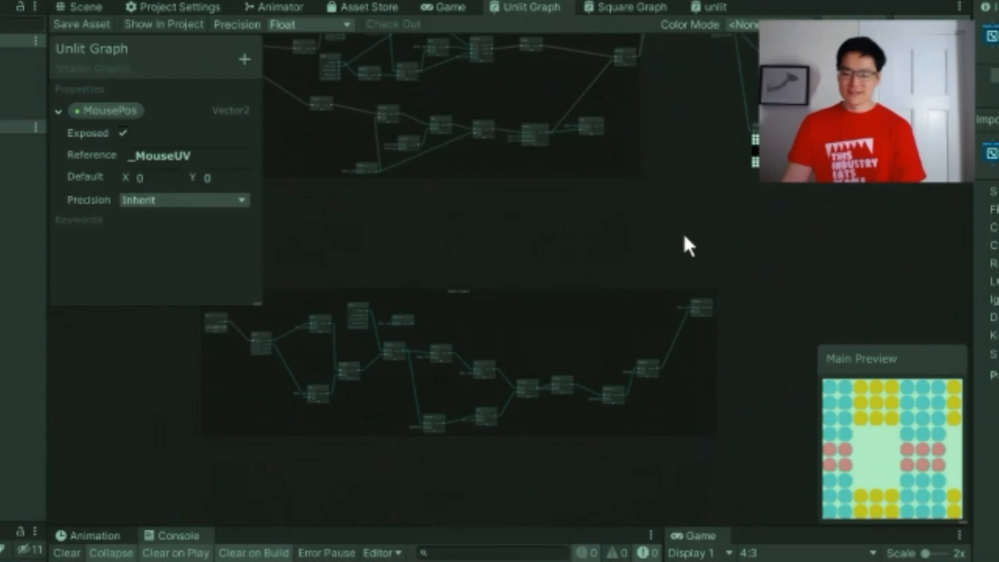
- Trace the Unlit Graph backward from the Unlit Master's Color input through the Add, Multiply, Step and Length nodes to the colour branches
{"action": "middle_click_drag", "start_coordinate": [857, 194], "coordinate": [179, 475]}
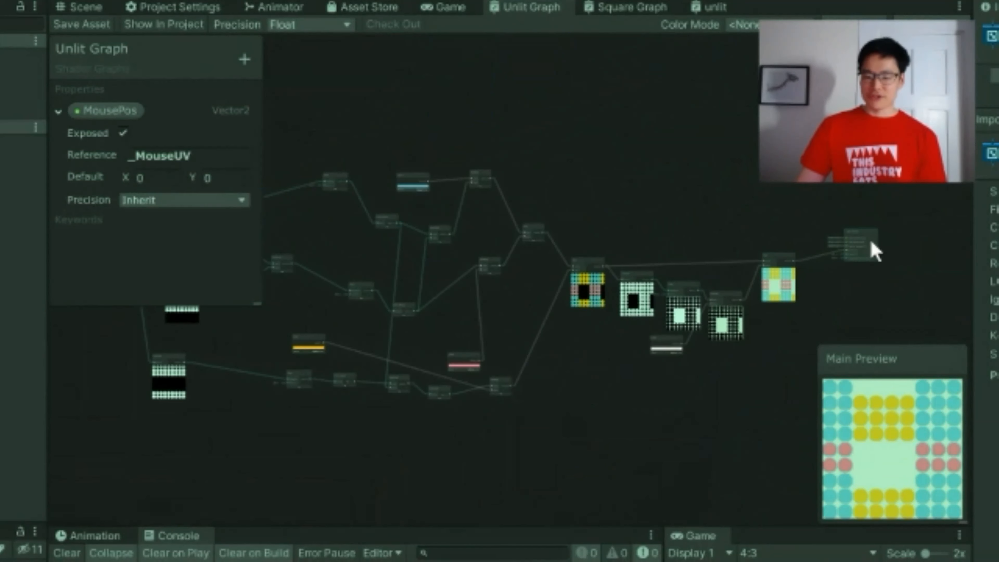
{"action": "scroll", "coordinate": [886, 281], "scroll_direction": "up", "scroll_amount": 5}
{"action": "scroll", "coordinate": [884, 269], "scroll_direction": "up", "scroll_amount": 4}
{"action": "middle_click_drag", "start_coordinate": [839, 229], "coordinate": [758, 353]}
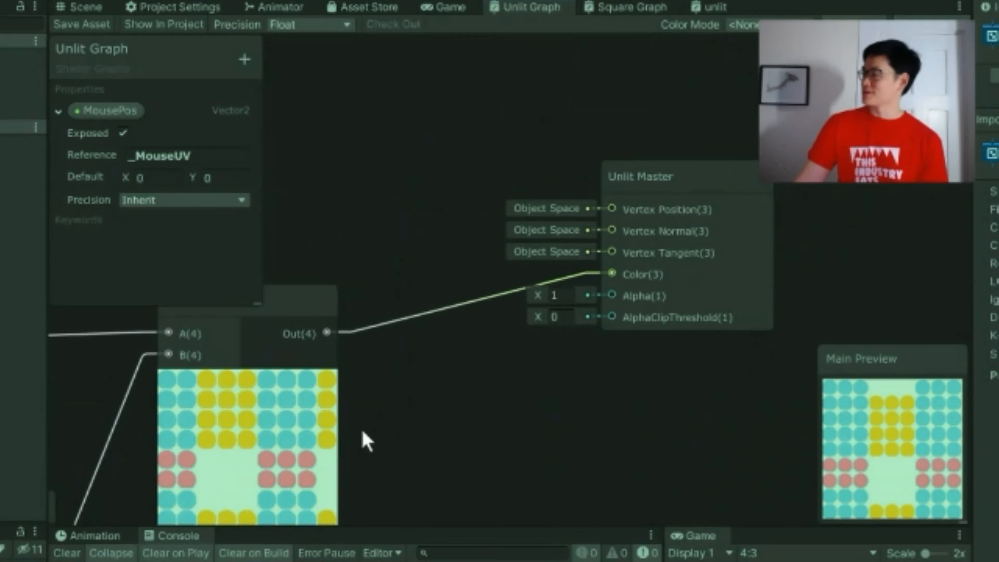
{"action": "middle_click_drag", "start_coordinate": [248, 404], "coordinate": [912, 346]}
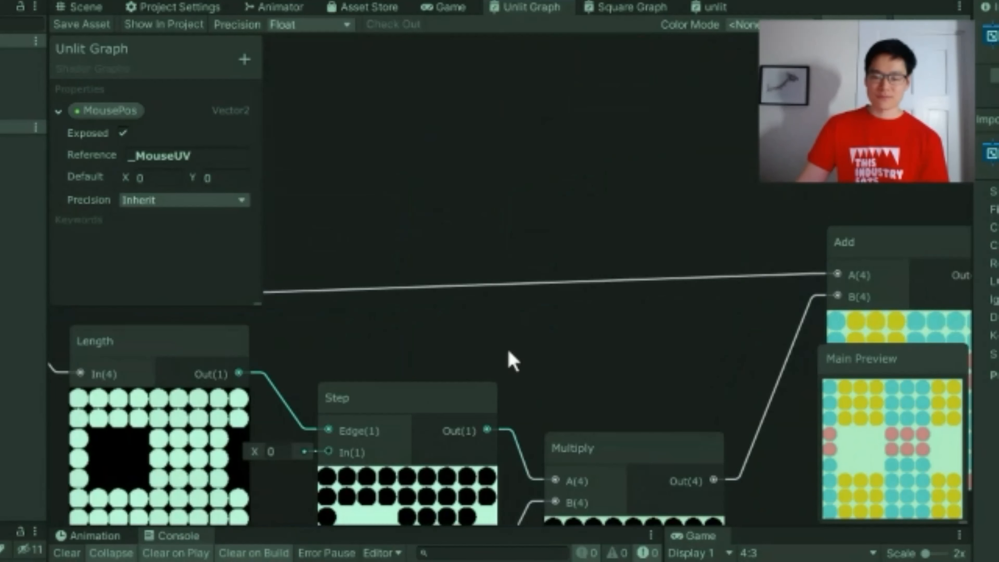
{"action": "middle_click_drag", "start_coordinate": [479, 350], "coordinate": [597, 328]}
{"action": "scroll", "coordinate": [562, 333], "scroll_direction": "down", "scroll_amount": 6}
{"action": "middle_click_drag", "start_coordinate": [318, 408], "coordinate": [734, 262]}
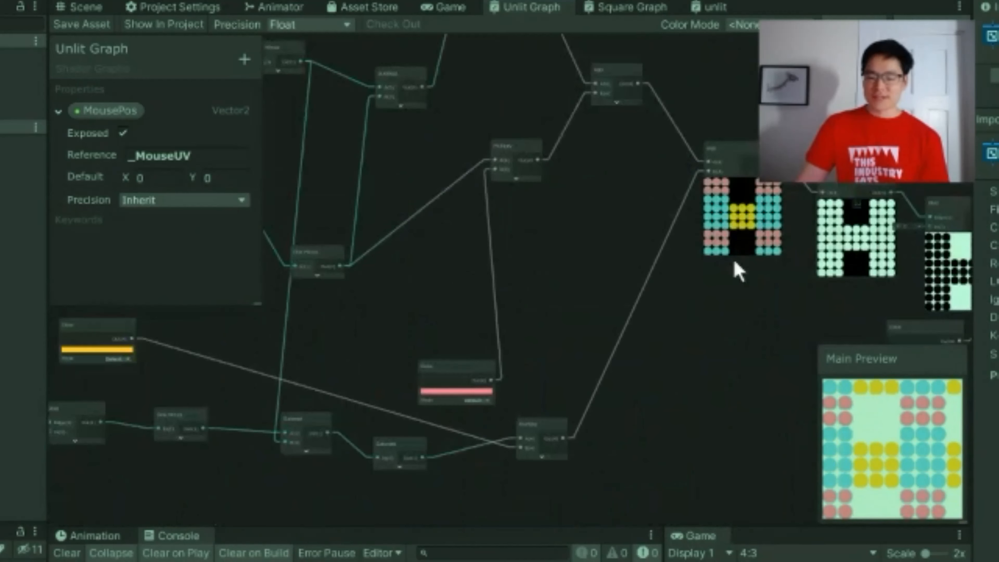
- Examine the node group titled "The squares!" in the Unlit Graph
{"action": "scroll", "coordinate": [668, 274], "scroll_direction": "down", "scroll_amount": 3}
{"action": "middle_click_drag", "start_coordinate": [507, 290], "coordinate": [747, 312]}
{"action": "scroll", "coordinate": [406, 324], "scroll_direction": "down", "scroll_amount": 2}
{"action": "middle_click_drag", "start_coordinate": [405, 323], "coordinate": [934, 314]}
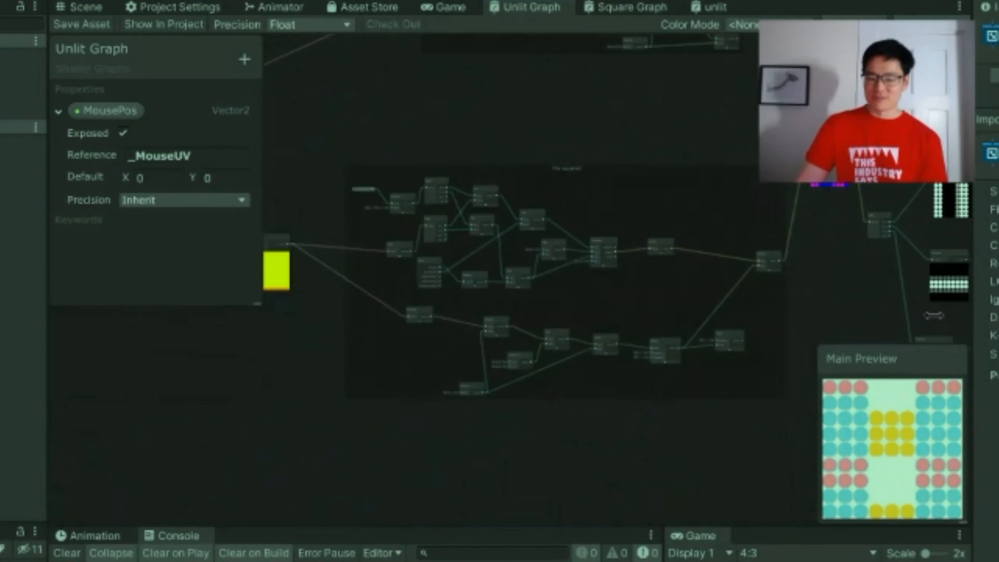
{"action": "scroll", "coordinate": [575, 311], "scroll_direction": "up", "scroll_amount": 3}
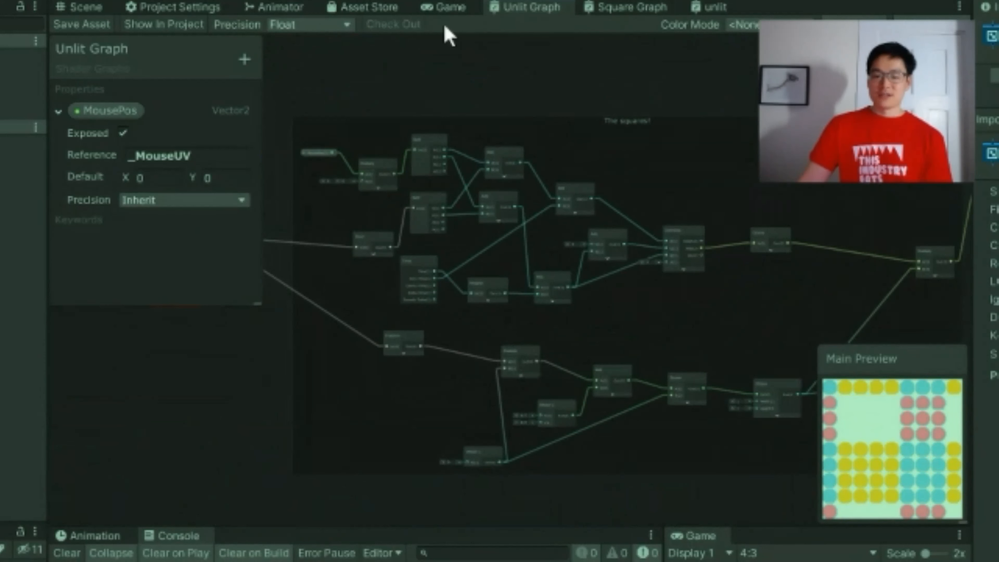
- Open the Square Graph and tidy the placement of its UV, Multiply, Fraction, Floor and Modulo nodes
{"action": "left_click", "coordinate": [633, 9]}
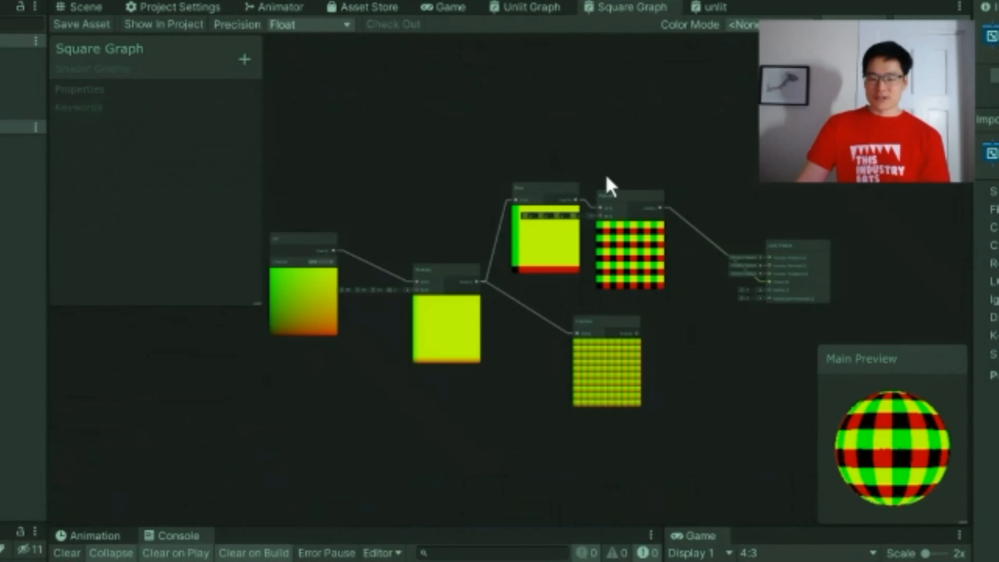
{"action": "left_click", "coordinate": [290, 343]}
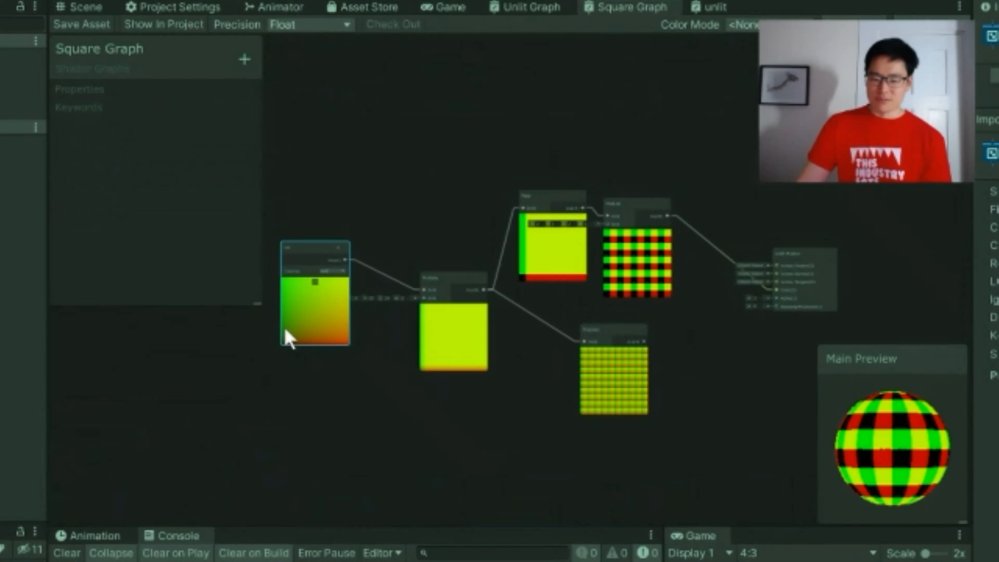
{"action": "left_click_drag", "start_coordinate": [461, 354], "coordinate": [454, 354]}
{"action": "left_click_drag", "start_coordinate": [597, 371], "coordinate": [583, 365]}
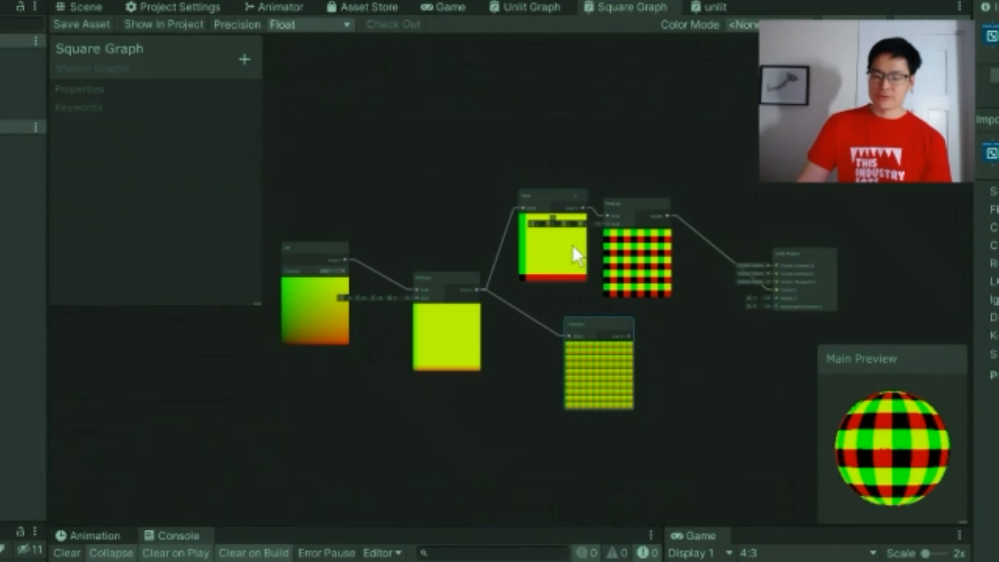
{"action": "left_click_drag", "start_coordinate": [573, 246], "coordinate": [546, 241]}
{"action": "left_click_drag", "start_coordinate": [619, 266], "coordinate": [628, 246]}
{"action": "scroll", "coordinate": [586, 348], "scroll_direction": "up", "scroll_amount": 4}
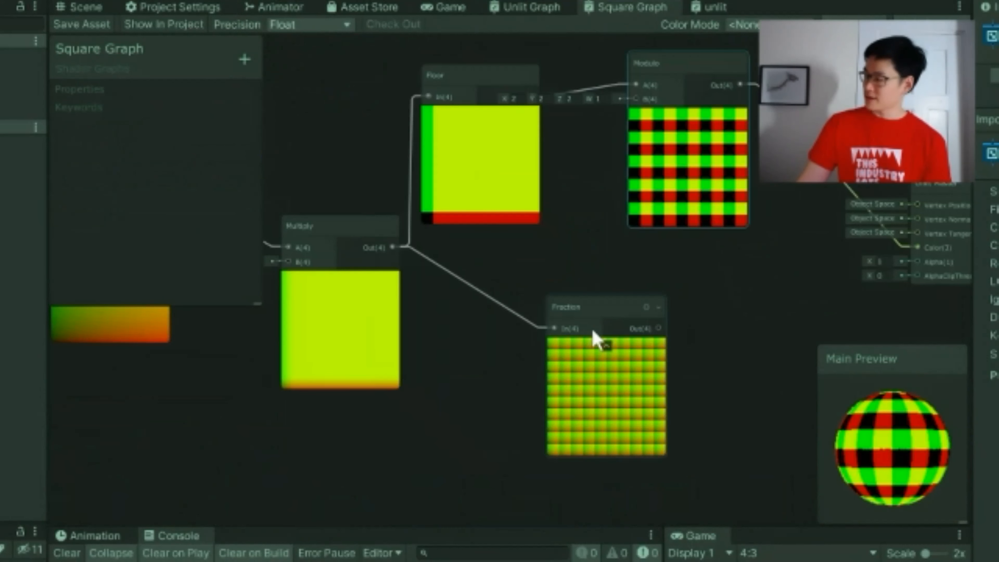
{"action": "left_click_drag", "start_coordinate": [600, 411], "coordinate": [556, 416]}
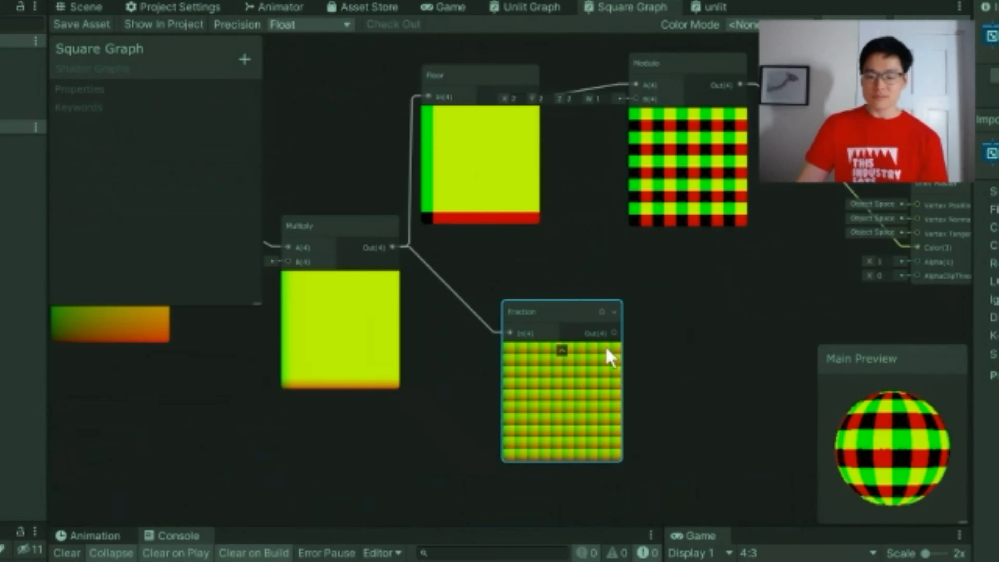
- Check the unlit graph briefly, and examine the Square Graph's flow from UV through Multiply to Floor and Fraction
{"action": "left_click", "coordinate": [700, 12]}
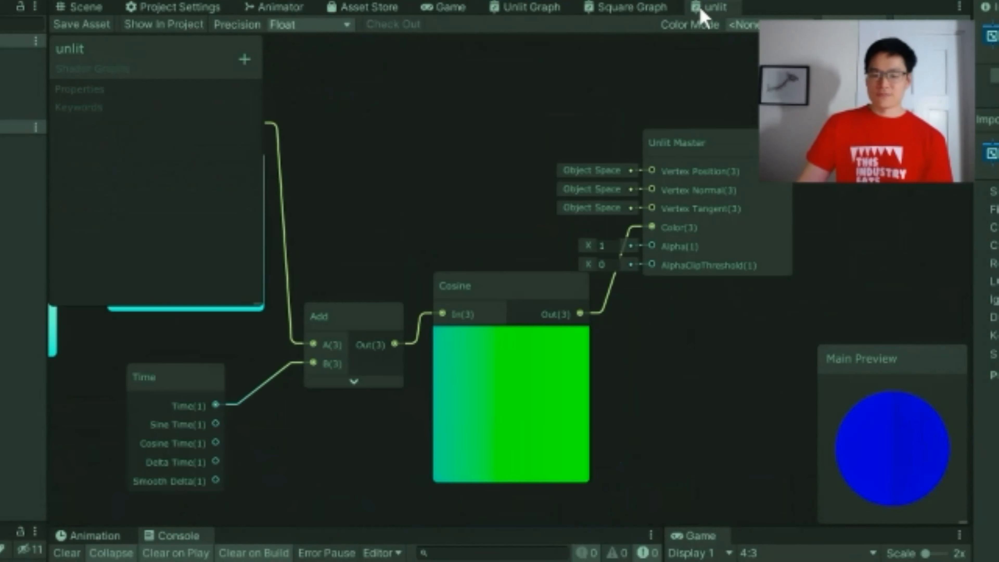
{"action": "left_click", "coordinate": [587, 7]}
{"action": "middle_click_drag", "start_coordinate": [459, 280], "coordinate": [686, 267]}
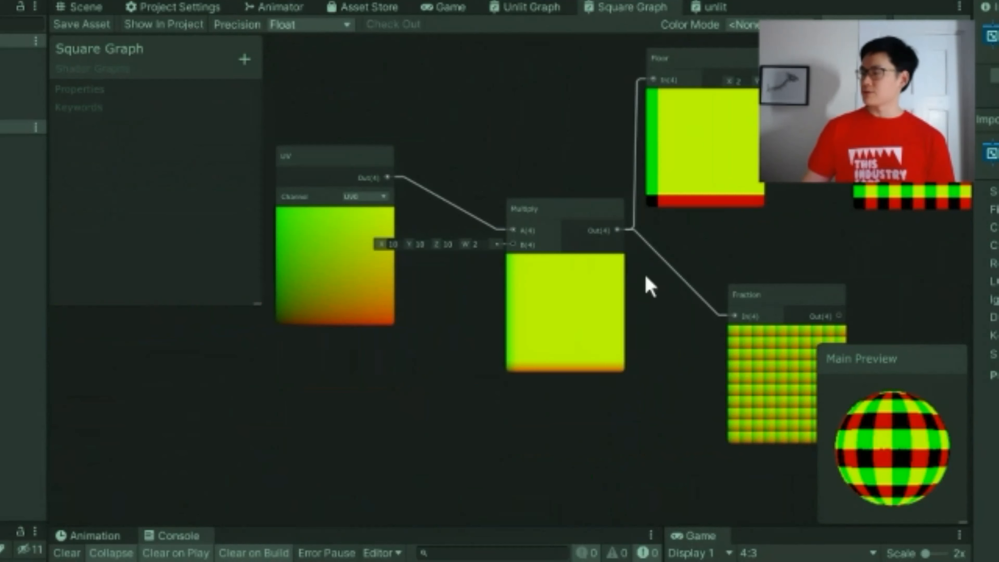
{"action": "scroll", "coordinate": [649, 285], "scroll_direction": "up", "scroll_amount": 1}
{"action": "middle_click_drag", "start_coordinate": [447, 308], "coordinate": [562, 319]}
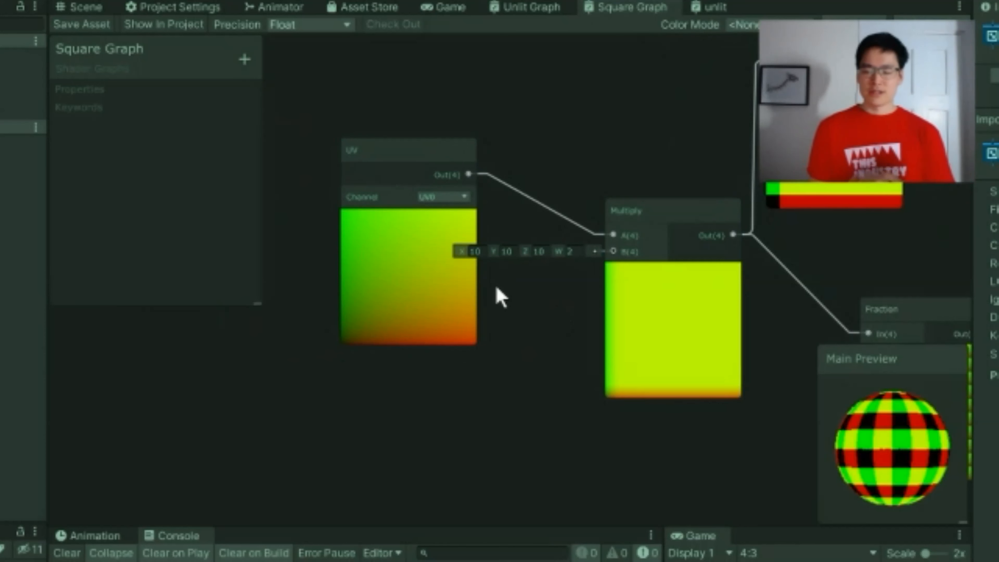
{"action": "middle_click_drag", "start_coordinate": [504, 288], "coordinate": [407, 287]}
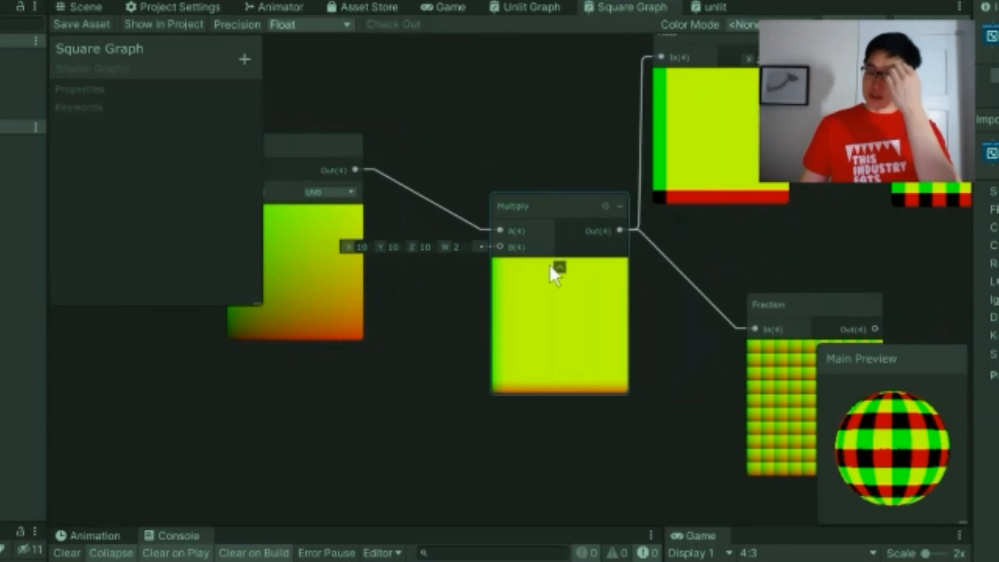
{"action": "middle_click_drag", "start_coordinate": [551, 269], "coordinate": [377, 334]}
{"action": "middle_click_drag", "start_coordinate": [594, 309], "coordinate": [582, 289]}
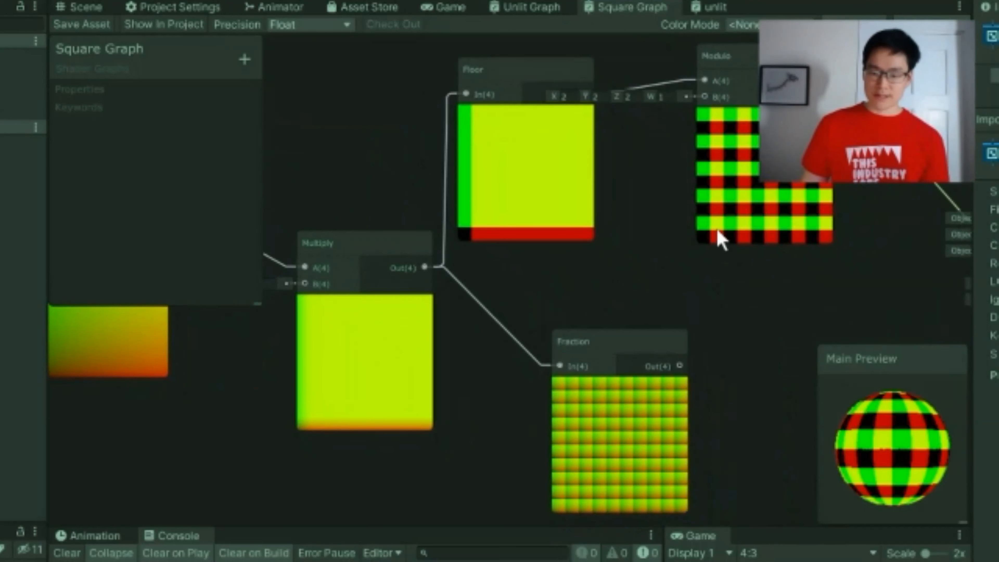
- Lower the Modulo node, raise the Fraction node slightly, and set W of Multiply's B input to 1
{"action": "left_click_drag", "start_coordinate": [718, 228], "coordinate": [721, 268]}
{"action": "left_click_drag", "start_coordinate": [623, 331], "coordinate": [595, 285]}
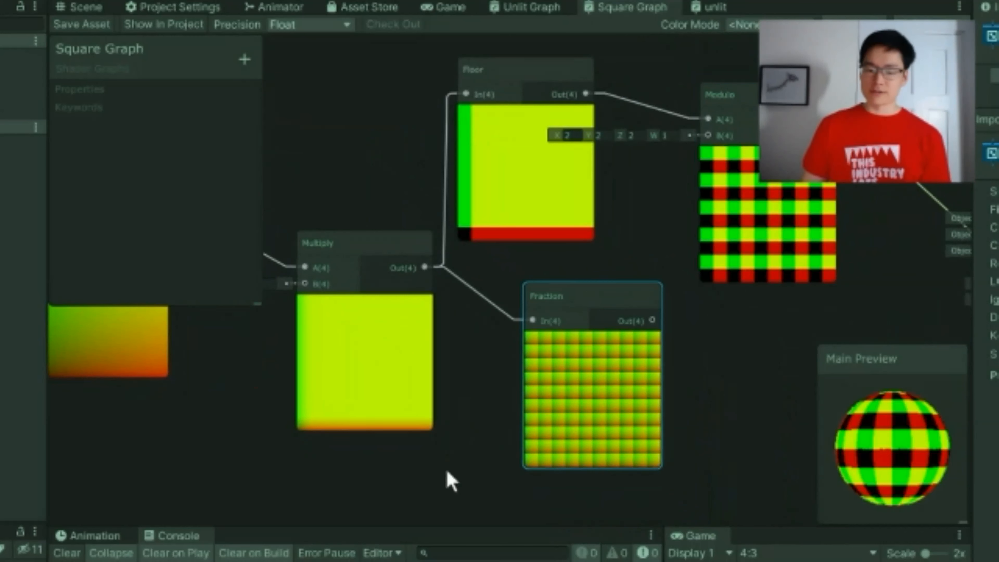
{"action": "middle_click_drag", "start_coordinate": [451, 480], "coordinate": [533, 417]}
{"action": "middle_click_drag", "start_coordinate": [364, 323], "coordinate": [418, 284]}
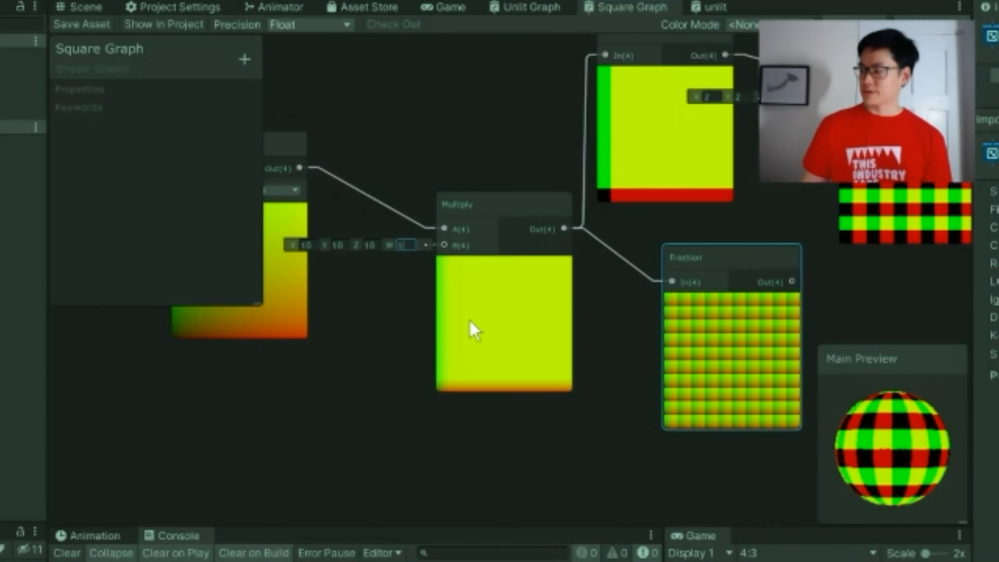
- Align the Floor node directly above the Fraction node, both close to the Multiply node's output
{"action": "middle_click_drag", "start_coordinate": [623, 291], "coordinate": [477, 304]}
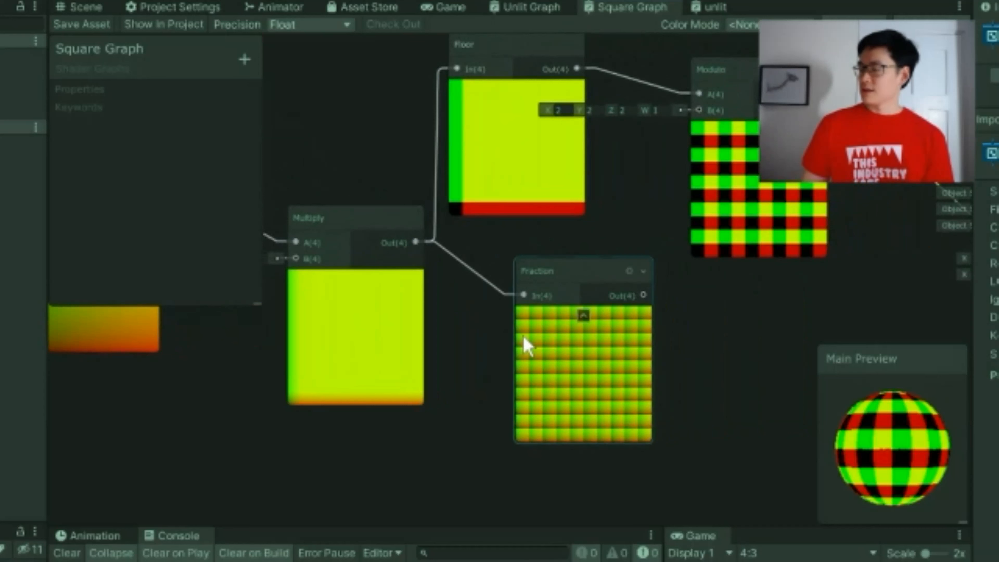
{"action": "left_click_drag", "start_coordinate": [542, 331], "coordinate": [499, 337]}
{"action": "left_click_drag", "start_coordinate": [506, 118], "coordinate": [532, 151]}
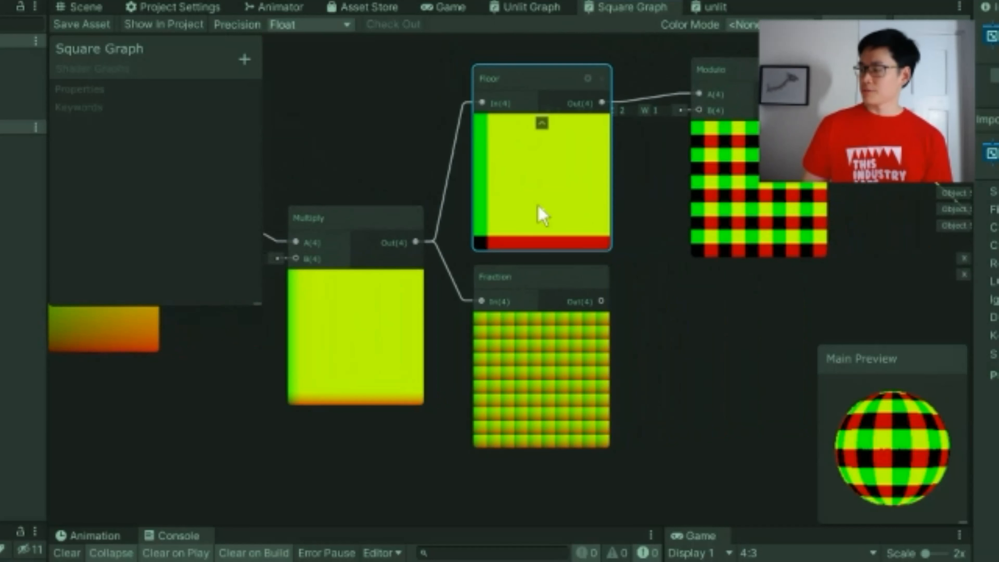
- Compare the Fraction node's preview with the Multiply and Floor previews up close, including the values on Multiply's B input
{"action": "scroll", "coordinate": [543, 339], "scroll_direction": "up", "scroll_amount": 2}
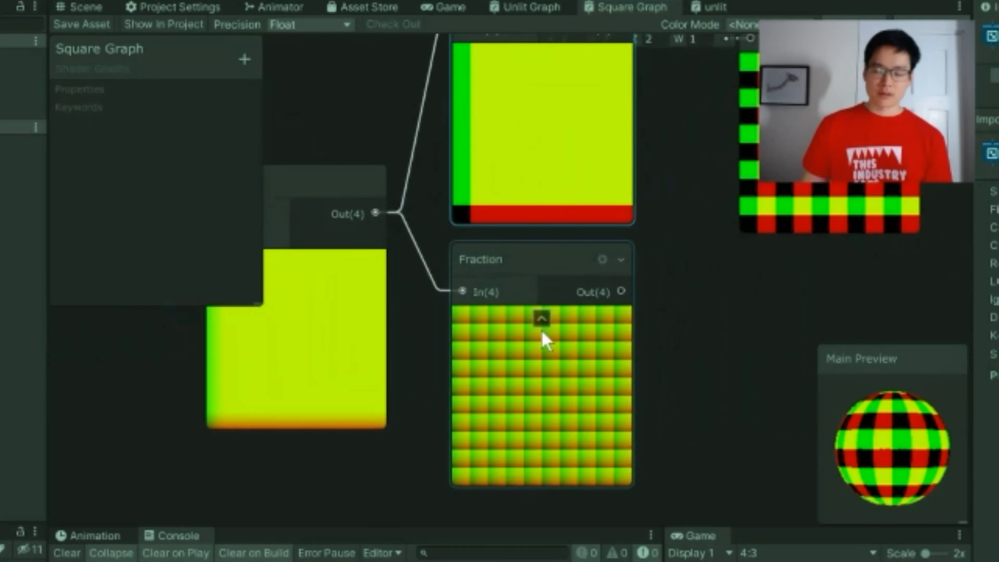
{"action": "middle_click_drag", "start_coordinate": [493, 257], "coordinate": [473, 271]}
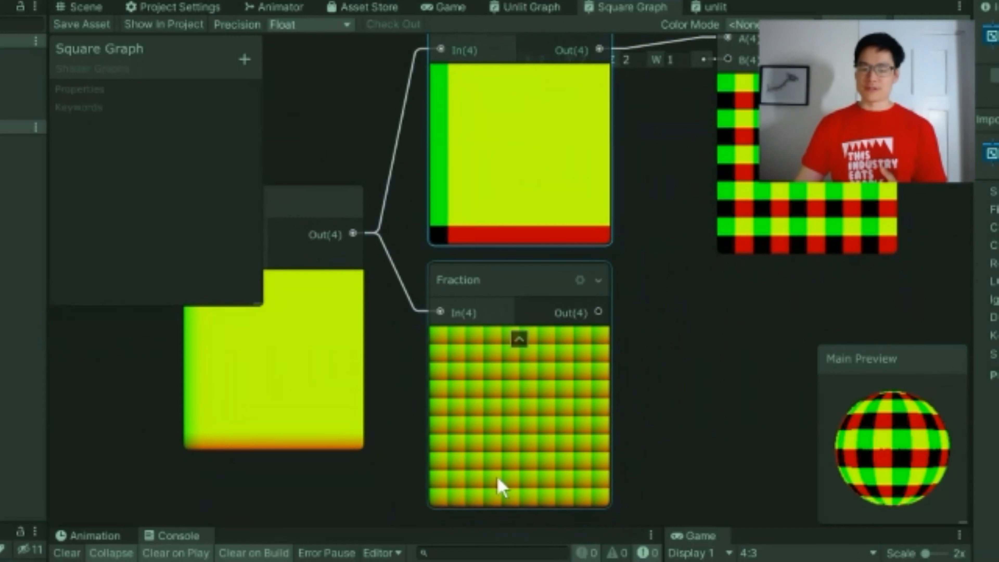
{"action": "middle_click_drag", "start_coordinate": [403, 432], "coordinate": [557, 376]}
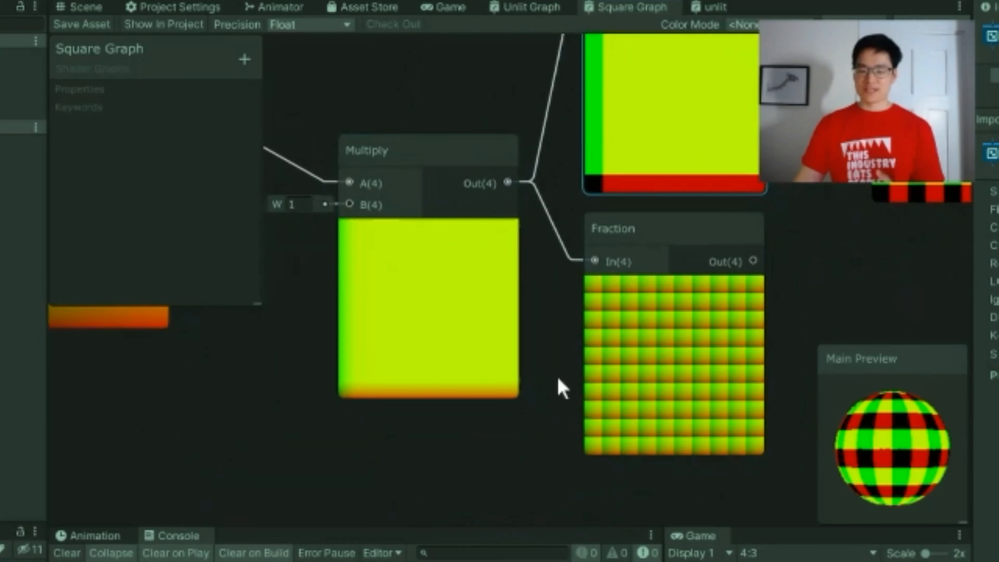
{"action": "middle_click_drag", "start_coordinate": [492, 458], "coordinate": [657, 461]}
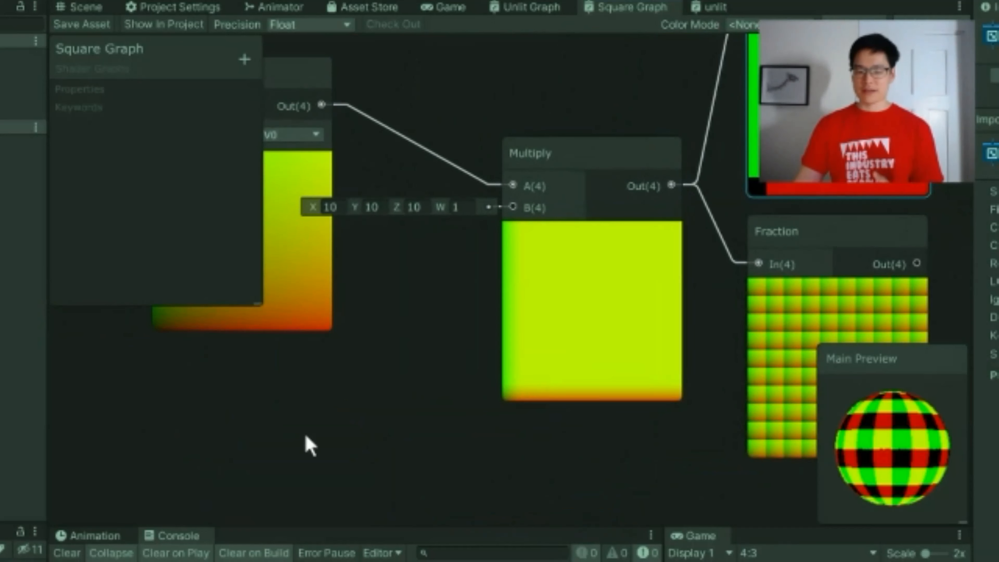
{"action": "middle_click_drag", "start_coordinate": [306, 444], "coordinate": [475, 446]}
{"action": "middle_click_drag", "start_coordinate": [541, 339], "coordinate": [36, 342]}
{"action": "middle_click_drag", "start_coordinate": [430, 313], "coordinate": [435, 508]}
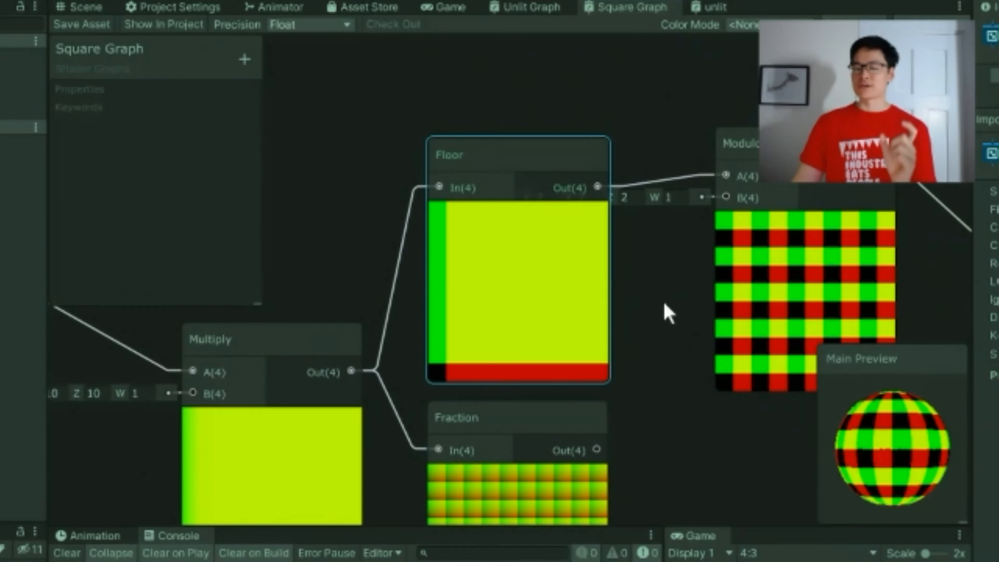
{"action": "middle_click_drag", "start_coordinate": [648, 332], "coordinate": [646, 279]}
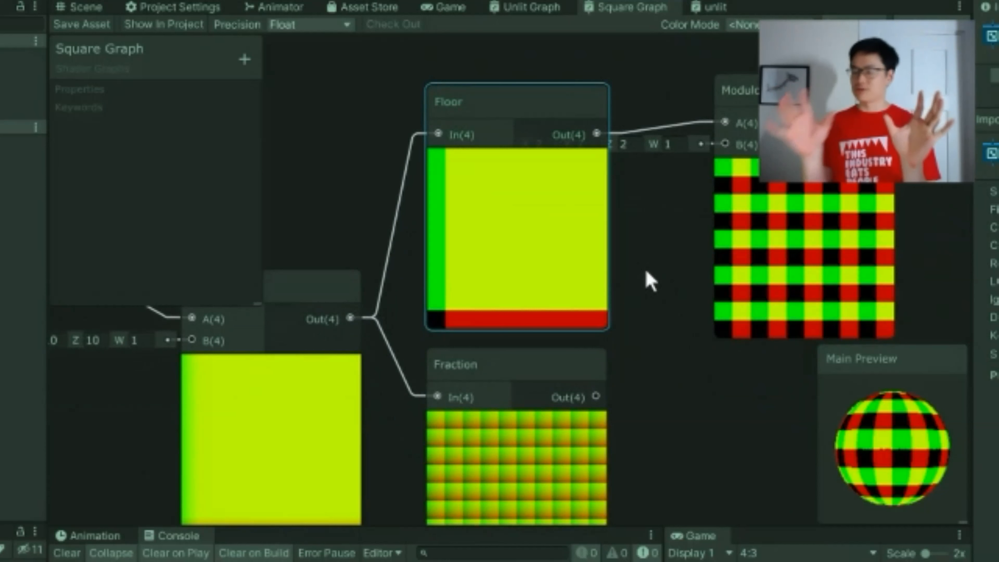
- Select the Modulo node and examine its pattern, its B values and its connection to the Unlit Master's Color input
{"action": "middle_click_drag", "start_coordinate": [651, 289], "coordinate": [568, 255]}
{"action": "left_click", "coordinate": [720, 196]}
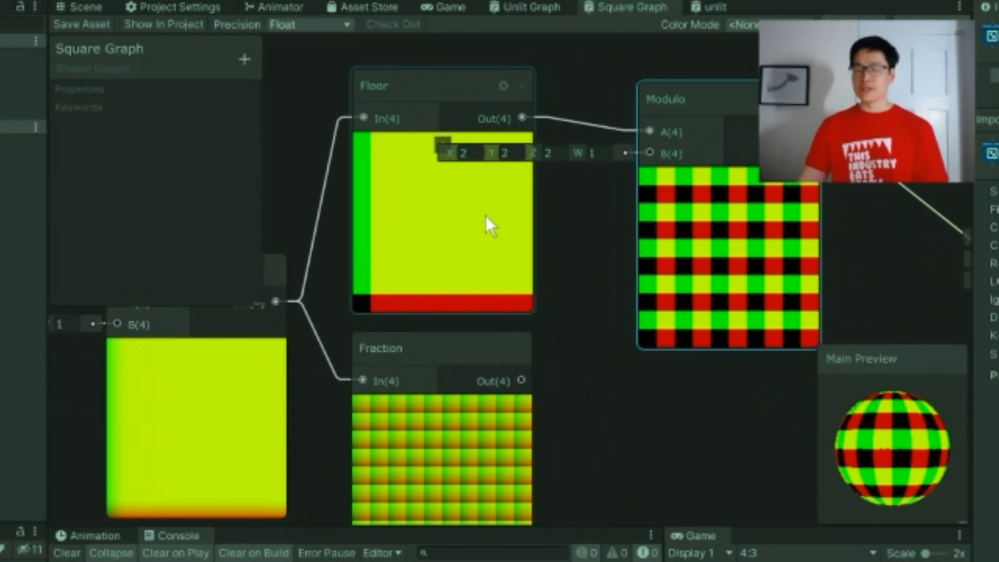
{"action": "middle_click_drag", "start_coordinate": [620, 343], "coordinate": [428, 308]}
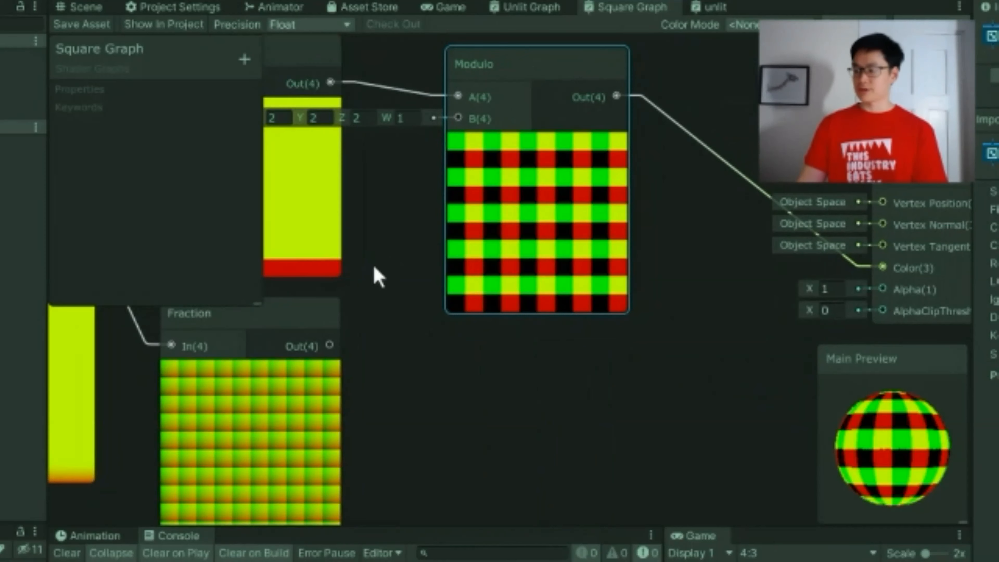
{"action": "middle_click_drag", "start_coordinate": [374, 275], "coordinate": [392, 292]}
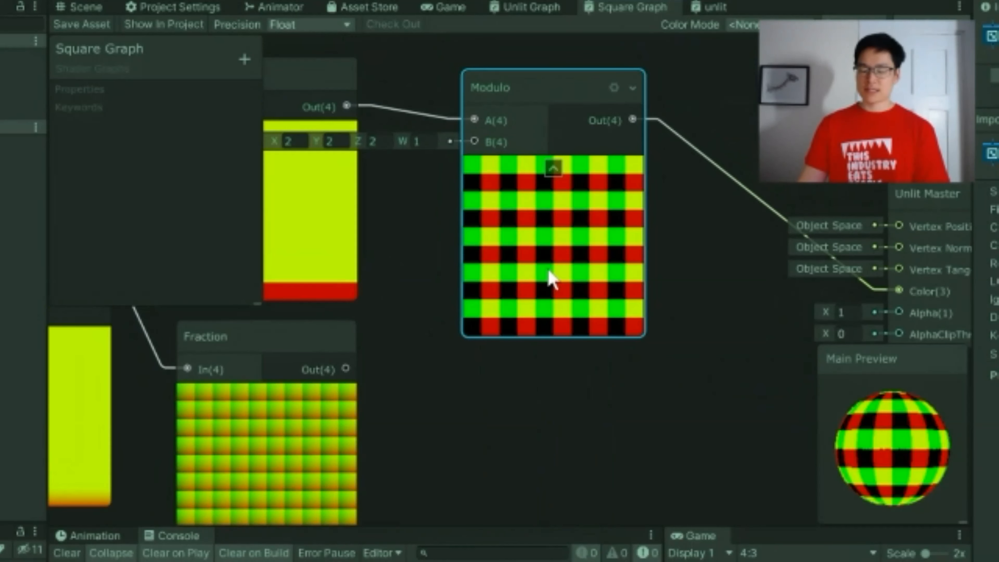
{"action": "mouse_move", "coordinate": [448, 270]}
{"action": "middle_mouse_down"}
{"action": "mouse_move", "coordinate": [528, 273]}
{"action": "mouse_move", "coordinate": [462, 256]}
{"action": "middle_mouse_up"}
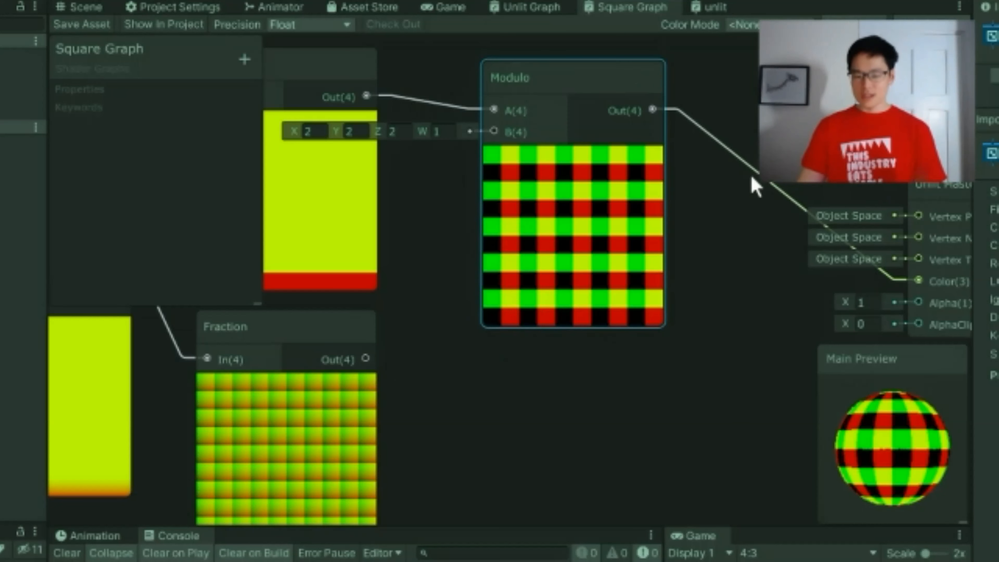
{"action": "middle_click_drag", "start_coordinate": [698, 263], "coordinate": [538, 228]}
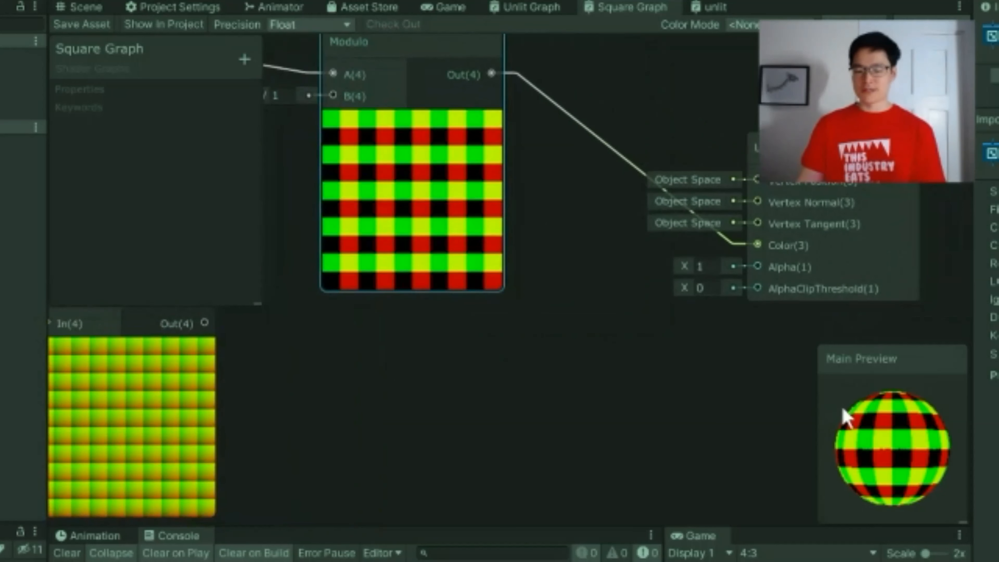
- Enlarge the Main Preview and show the checker pattern face-on on a flat square surface
{"action": "left_click", "coordinate": [924, 492]}
{"action": "left_click_drag", "start_coordinate": [863, 370], "coordinate": [725, 302]}
{"action": "left_click_drag", "start_coordinate": [828, 456], "coordinate": [928, 507]}
{"action": "mouse_move", "coordinate": [779, 358]}
{"action": "left_mouse_down"}
{"action": "mouse_move", "coordinate": [863, 369]}
{"action": "mouse_move", "coordinate": [818, 388]}
{"action": "mouse_move", "coordinate": [770, 382]}
{"action": "mouse_move", "coordinate": [768, 359]}
{"action": "left_mouse_up"}
{"action": "middle_click_drag", "start_coordinate": [349, 387], "coordinate": [469, 333]}
{"action": "left_click_drag", "start_coordinate": [729, 299], "coordinate": [813, 309]}
- Highlight the Fraction node, clear the selection and review the Square Graph from the UV node through to Fraction
{"action": "middle_click_drag", "start_coordinate": [462, 336], "coordinate": [625, 342]}
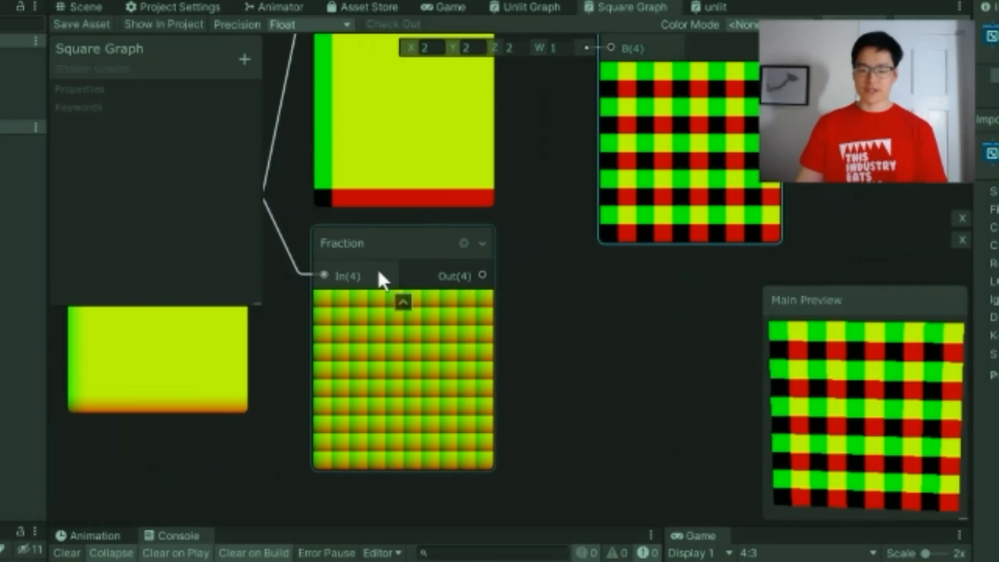
{"action": "left_click_drag", "start_coordinate": [308, 230], "coordinate": [535, 474]}
{"action": "left_click", "coordinate": [530, 362]}
{"action": "middle_click_drag", "start_coordinate": [366, 357], "coordinate": [548, 349]}
{"action": "scroll", "coordinate": [547, 349], "scroll_direction": "down", "scroll_amount": 3}
{"action": "middle_click_drag", "start_coordinate": [419, 352], "coordinate": [535, 348]}
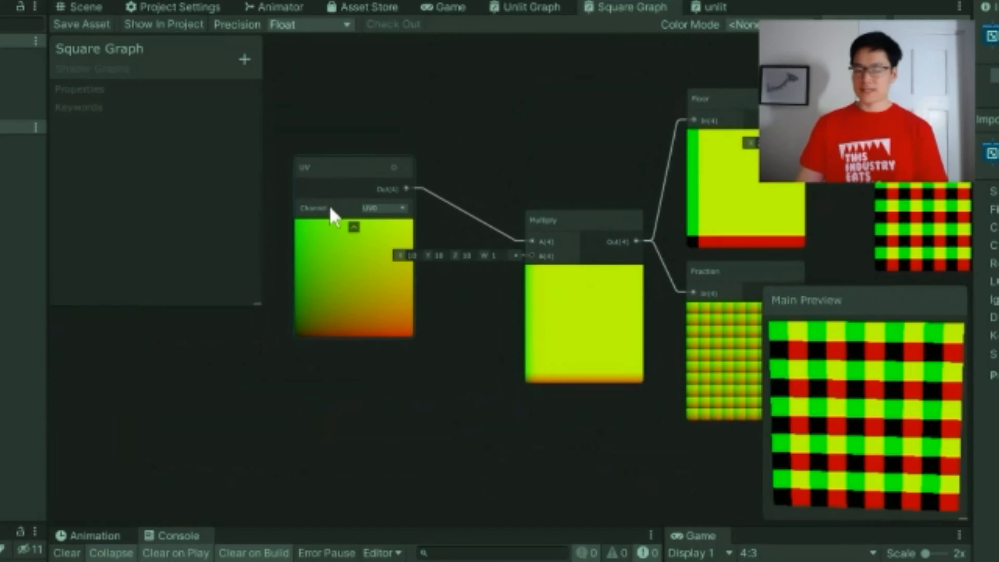
{"action": "middle_click_drag", "start_coordinate": [516, 217], "coordinate": [314, 154]}
{"action": "left_click_drag", "start_coordinate": [700, 318], "coordinate": [654, 257]}
{"action": "middle_click_drag", "start_coordinate": [629, 272], "coordinate": [556, 247]}
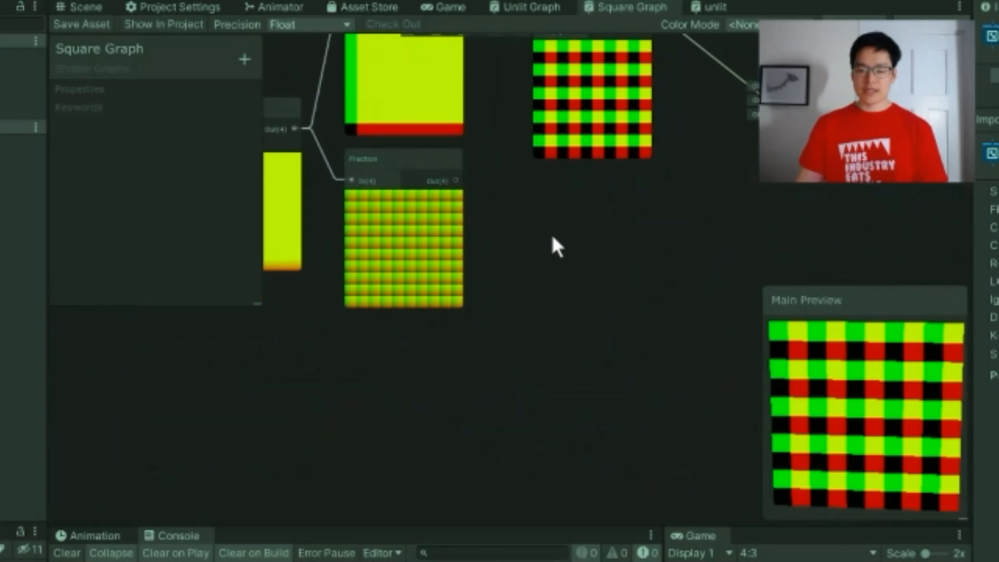
- In the unlit graph, select and copy the Split, Combine, Time, Cosine and both Add nodes
{"action": "left_click", "coordinate": [715, 8]}
{"action": "middle_click_drag", "start_coordinate": [458, 328], "coordinate": [631, 226]}
{"action": "scroll", "coordinate": [645, 230], "scroll_direction": "down", "scroll_amount": 2}
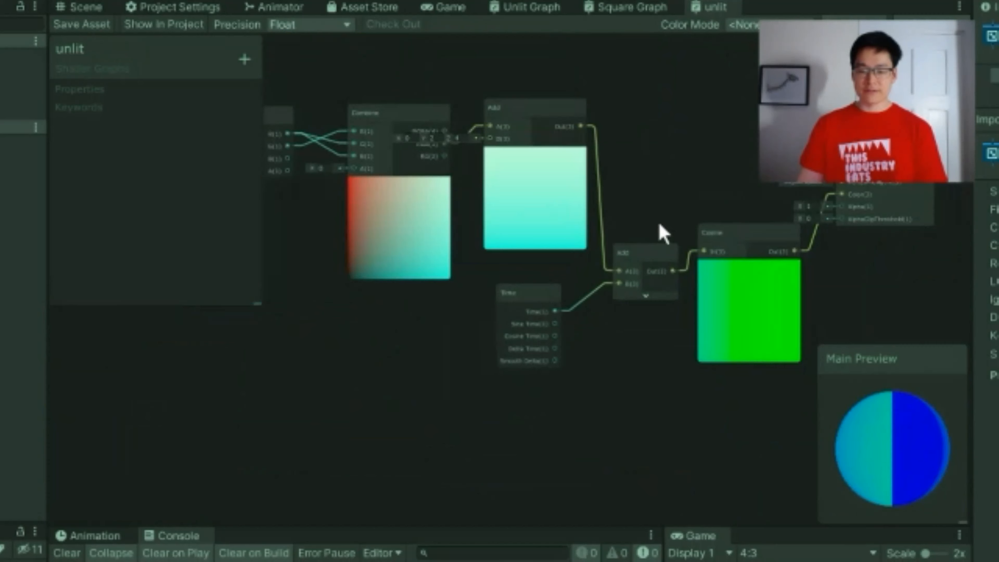
{"action": "scroll", "coordinate": [615, 202], "scroll_direction": "down", "scroll_amount": 3}
{"action": "middle_click_drag", "start_coordinate": [473, 254], "coordinate": [476, 301]}
{"action": "left_click_drag", "start_coordinate": [387, 176], "coordinate": [720, 292]}
{"action": "scroll", "coordinate": [720, 292], "scroll_direction": "up", "scroll_amount": 3}
{"action": "middle_click_drag", "start_coordinate": [529, 238], "coordinate": [609, 247]}
{"action": "scroll", "coordinate": [609, 247], "scroll_direction": "up", "scroll_amount": 1}
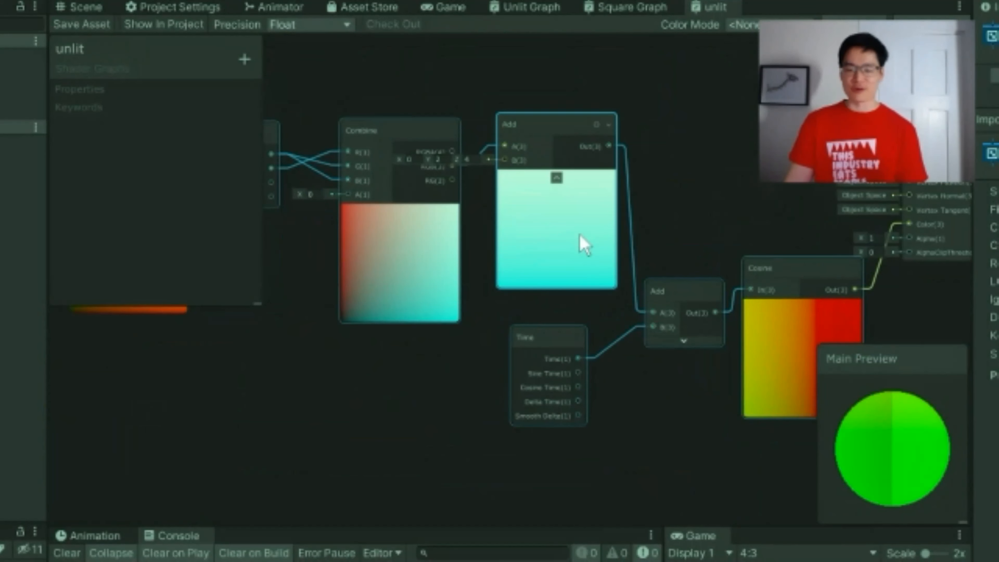
{"action": "middle_click_drag", "start_coordinate": [718, 248], "coordinate": [751, 225]}
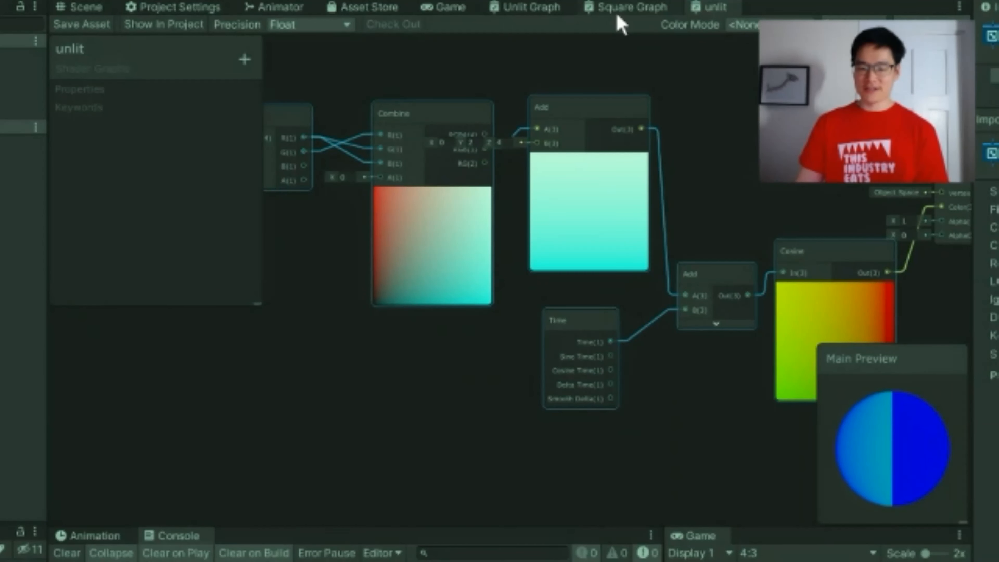
- Paste the copied colour-animation nodes into the Square Graph beside Fraction, and move the Unlit Master farther away from Modulo
{"action": "left_click", "coordinate": [631, 9]}
{"action": "middle_click_drag", "start_coordinate": [604, 246], "coordinate": [527, 248]}
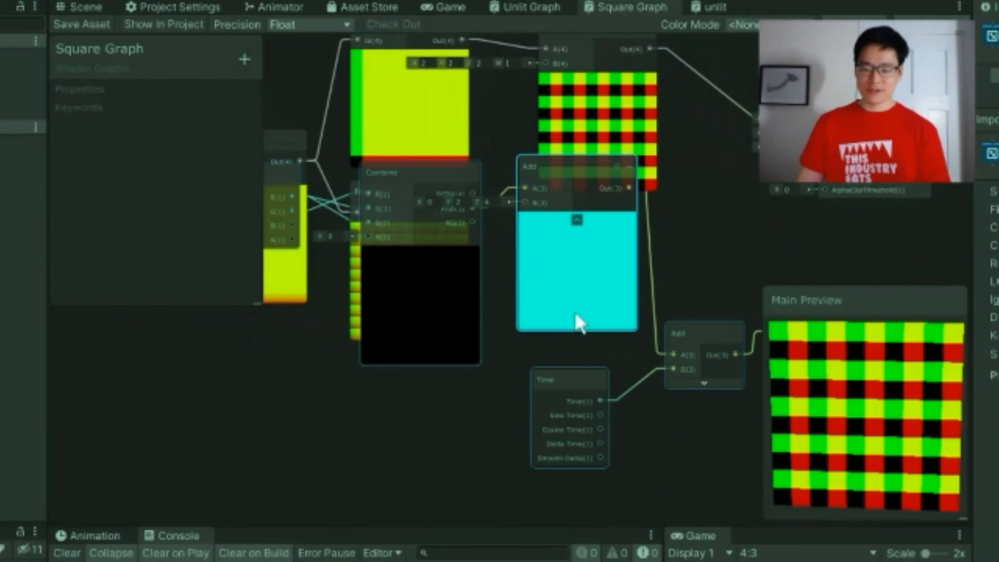
{"action": "scroll", "coordinate": [480, 383], "scroll_direction": "down", "scroll_amount": 4}
{"action": "left_click_drag", "start_coordinate": [504, 320], "coordinate": [642, 366]}
{"action": "middle_click_drag", "start_coordinate": [711, 257], "coordinate": [590, 184]}
{"action": "left_click_drag", "start_coordinate": [549, 191], "coordinate": [753, 209]}
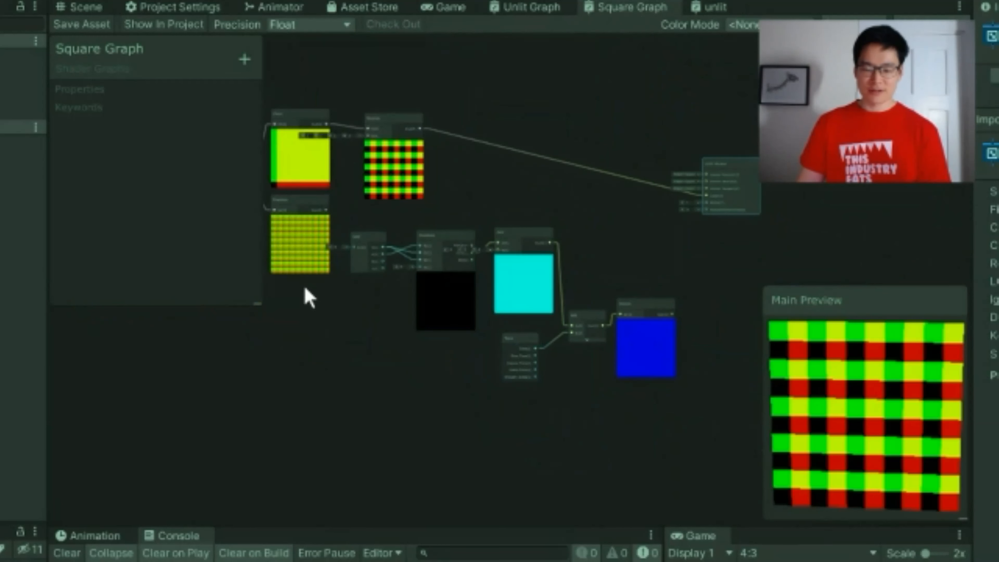
- Connect the Fraction node's output to the pasted Split node's input
{"action": "scroll", "coordinate": [354, 315], "scroll_direction": "up", "scroll_amount": 3}
{"action": "scroll", "coordinate": [393, 315], "scroll_direction": "up", "scroll_amount": 3}
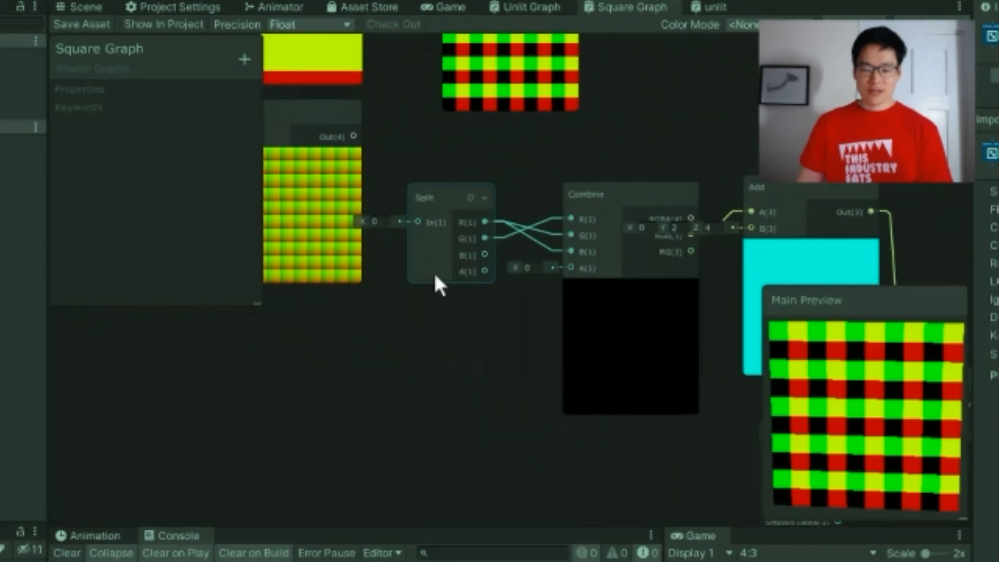
{"action": "middle_click_drag", "start_coordinate": [495, 253], "coordinate": [656, 305]}
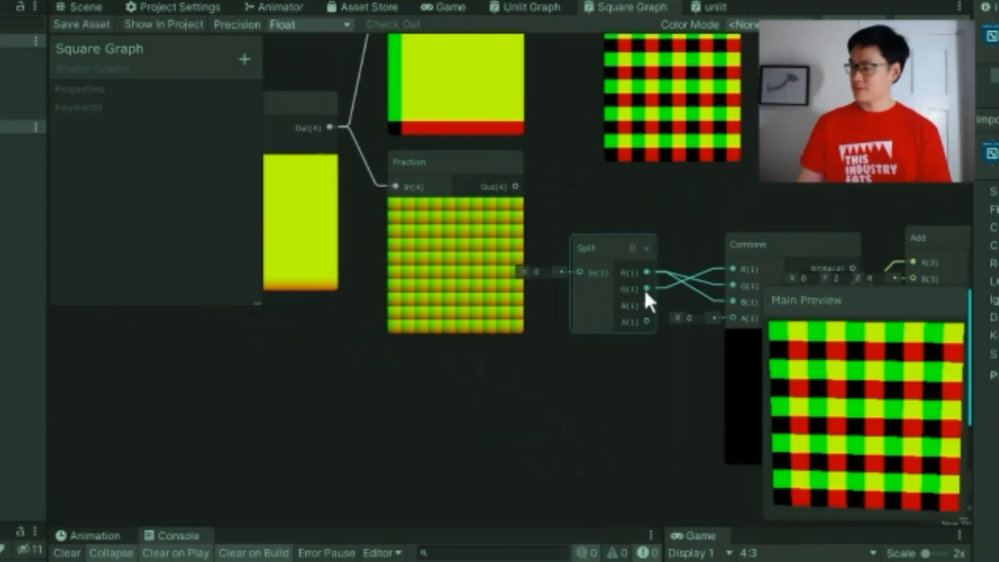
{"action": "scroll", "coordinate": [609, 264], "scroll_direction": "up", "scroll_amount": 2}
{"action": "left_click_drag", "start_coordinate": [486, 162], "coordinate": [571, 280]}
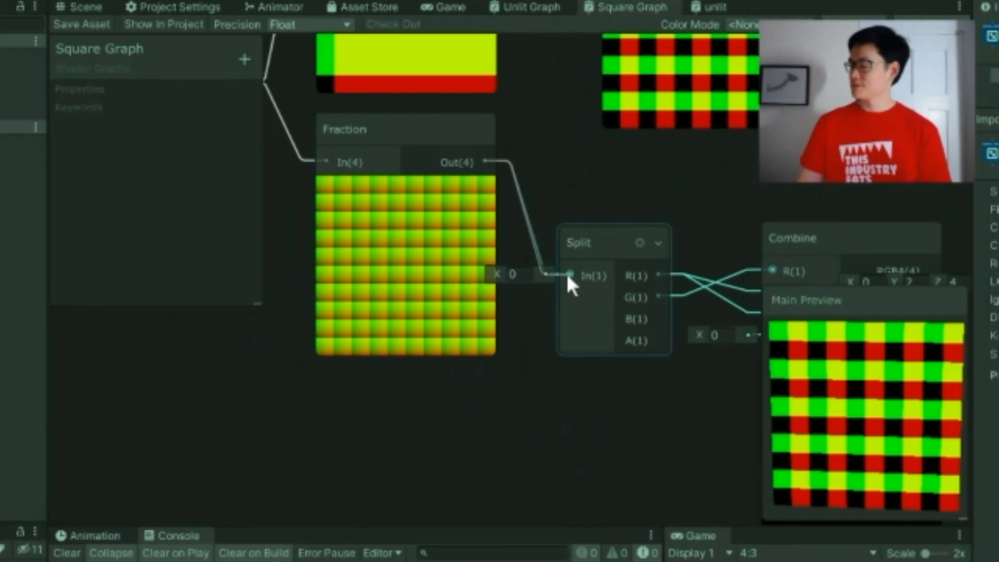
- Connect the Cosine node's output to the Color input of the Unlit Master
{"action": "middle_click_drag", "start_coordinate": [725, 227], "coordinate": [414, 218]}
{"action": "middle_click_drag", "start_coordinate": [506, 319], "coordinate": [401, 246]}
{"action": "middle_click_drag", "start_coordinate": [490, 316], "coordinate": [460, 317]}
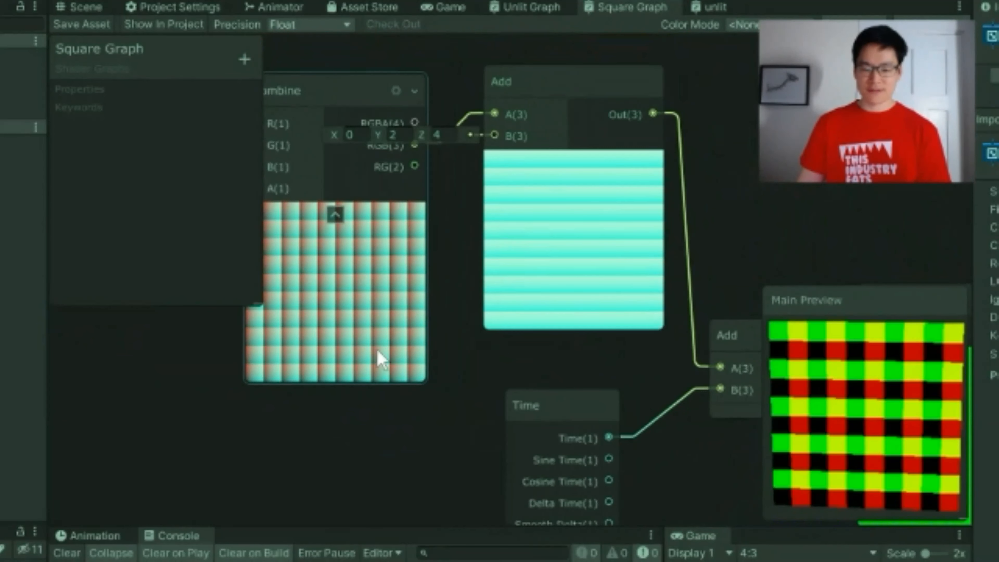
{"action": "middle_click_drag", "start_coordinate": [586, 374], "coordinate": [397, 354]}
{"action": "middle_click_drag", "start_coordinate": [521, 355], "coordinate": [389, 303]}
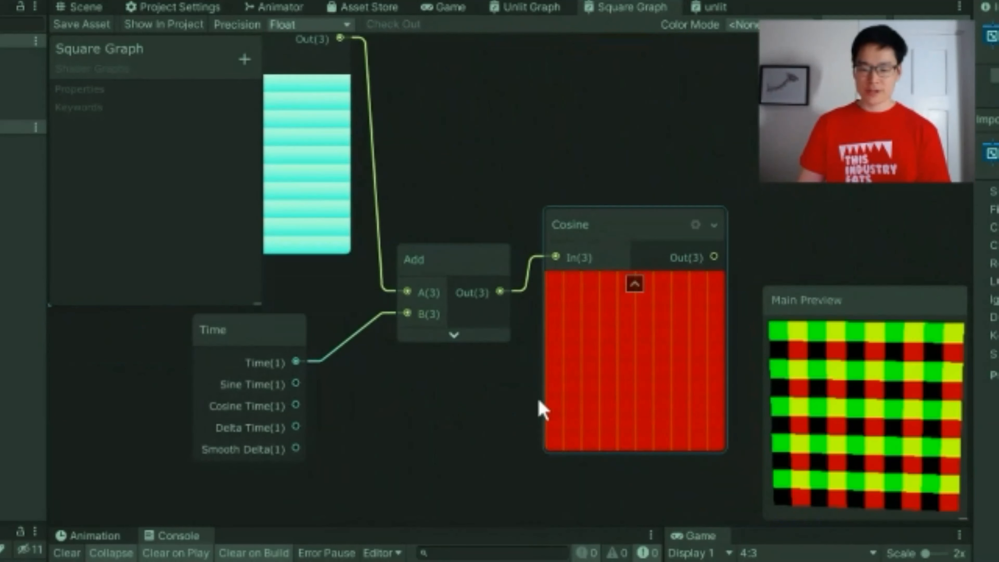
{"action": "middle_click_drag", "start_coordinate": [537, 400], "coordinate": [456, 370]}
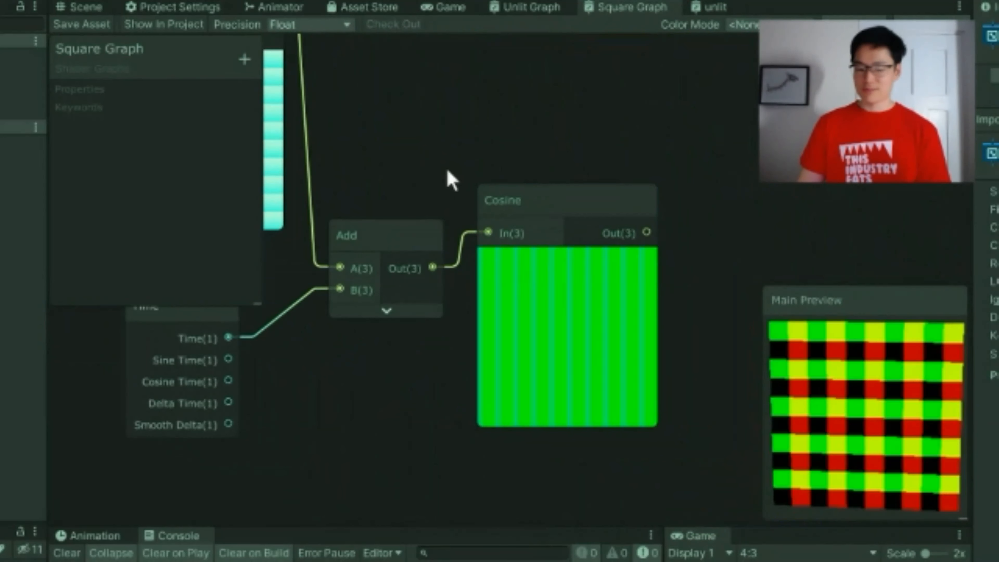
{"action": "middle_click_drag", "start_coordinate": [450, 179], "coordinate": [463, 364]}
{"action": "scroll", "coordinate": [463, 364], "scroll_direction": "down", "scroll_amount": 1}
{"action": "left_click_drag", "start_coordinate": [635, 366], "coordinate": [711, 93]}
{"action": "middle_click_drag", "start_coordinate": [712, 92], "coordinate": [725, 135]}
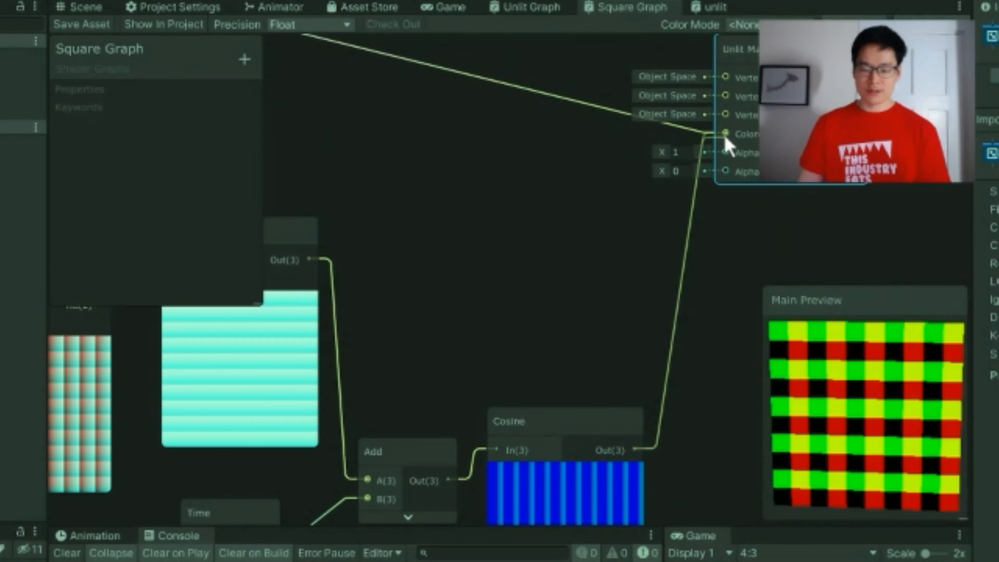
{"action": "left_click_drag", "start_coordinate": [724, 138], "coordinate": [724, 135]}
{"action": "left_click_drag", "start_coordinate": [857, 407], "coordinate": [869, 426]}
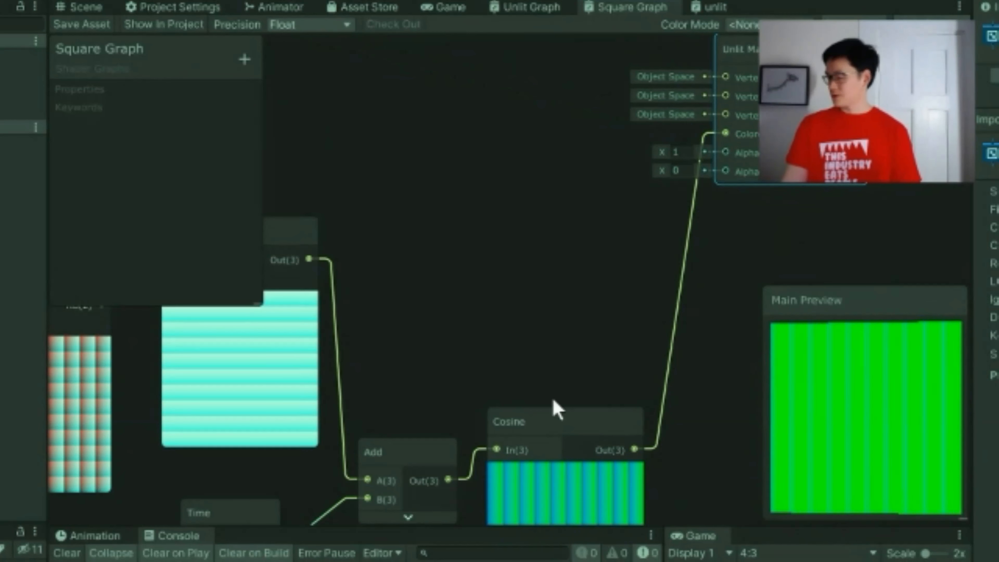
- Space out the graph by moving the Unlit Master and Cosine nodes and placing Modulo above the colour-animation chain
{"action": "scroll", "coordinate": [557, 294], "scroll_direction": "down", "scroll_amount": 5}
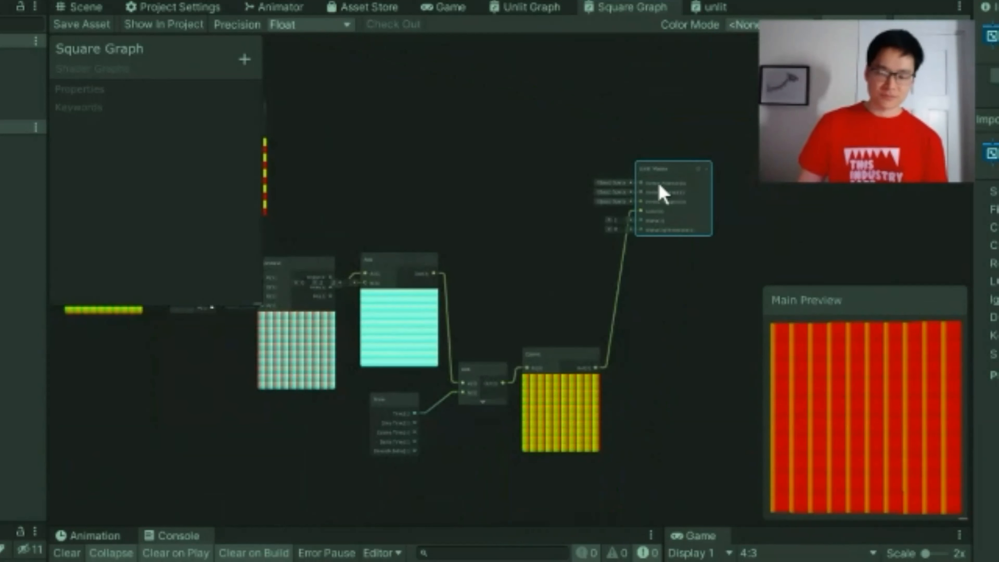
{"action": "left_click_drag", "start_coordinate": [660, 173], "coordinate": [782, 186]}
{"action": "middle_click_drag", "start_coordinate": [544, 283], "coordinate": [549, 274]}
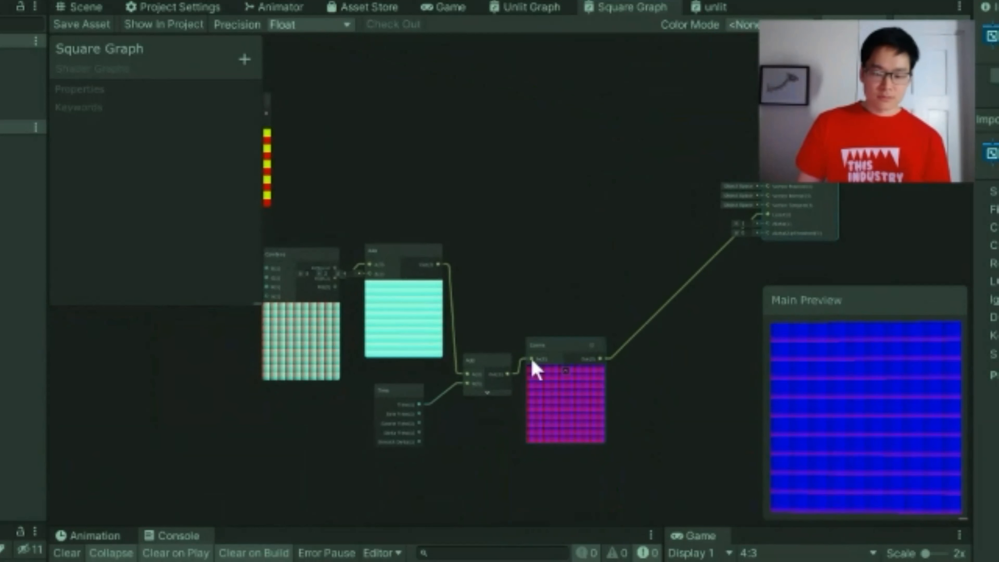
{"action": "left_click_drag", "start_coordinate": [544, 341], "coordinate": [565, 327]}
{"action": "middle_click_drag", "start_coordinate": [499, 232], "coordinate": [540, 277]}
{"action": "left_click_drag", "start_coordinate": [334, 212], "coordinate": [537, 207]}
- Create another Add node from the output of the Add node that combines the colours with Time
{"action": "scroll", "coordinate": [400, 150], "scroll_direction": "up", "scroll_amount": 4}
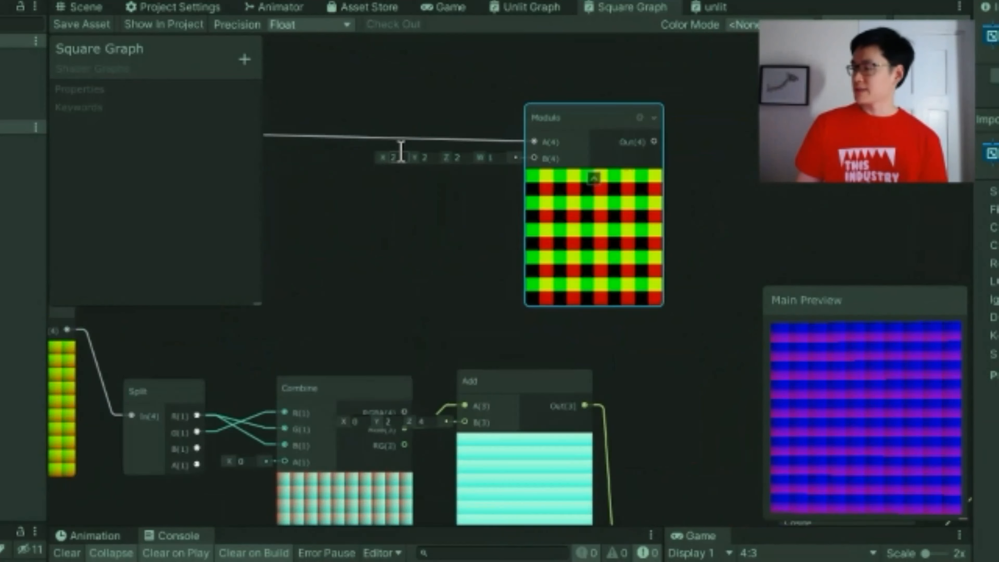
{"action": "scroll", "coordinate": [401, 151], "scroll_direction": "up", "scroll_amount": 3}
{"action": "middle_click_drag", "start_coordinate": [601, 281], "coordinate": [354, 267]}
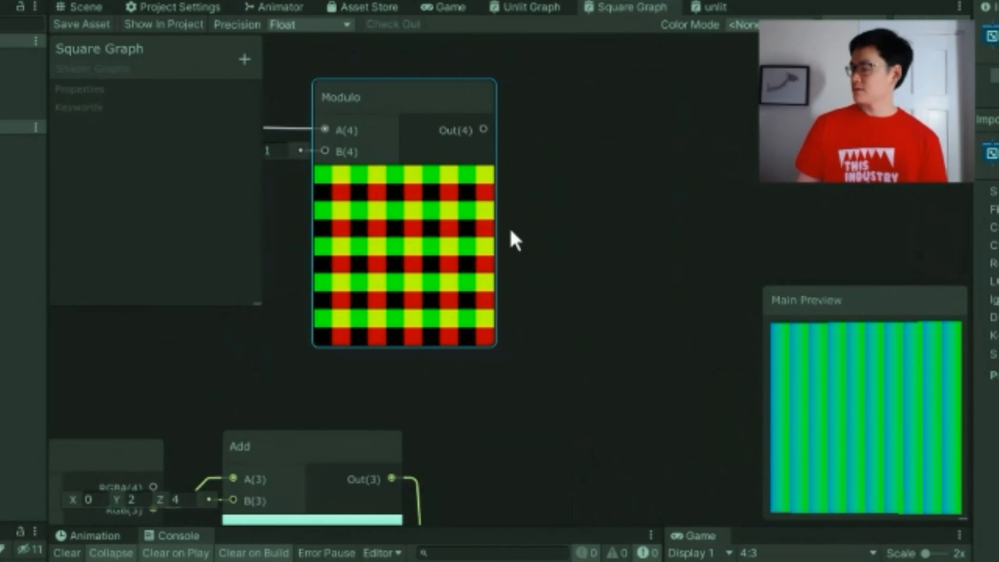
{"action": "middle_click_drag", "start_coordinate": [421, 330], "coordinate": [520, 318]}
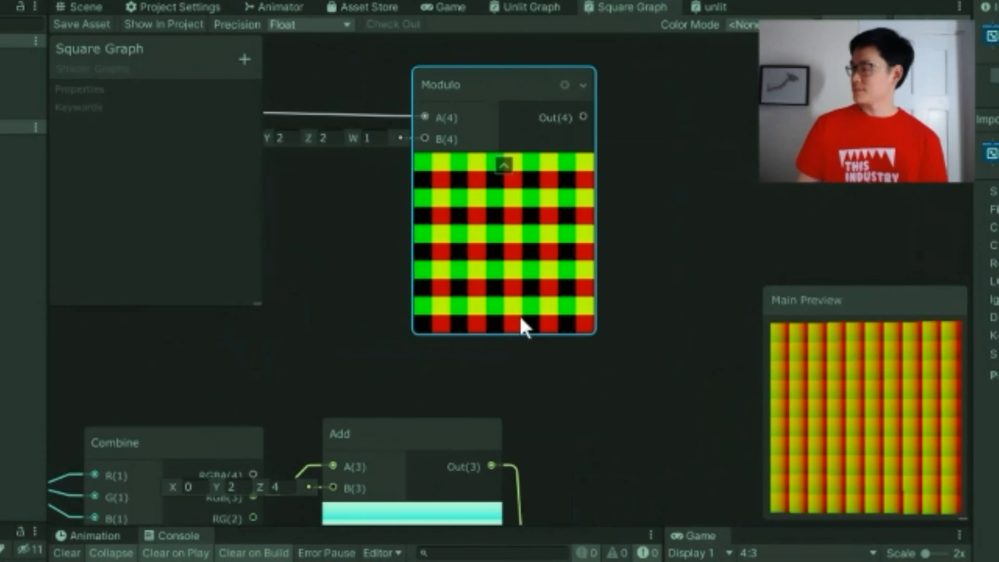
{"action": "middle_click_drag", "start_coordinate": [586, 405], "coordinate": [440, 334]}
{"action": "scroll", "coordinate": [437, 340], "scroll_direction": "down", "scroll_amount": 1}
{"action": "middle_click_drag", "start_coordinate": [469, 400], "coordinate": [465, 247]}
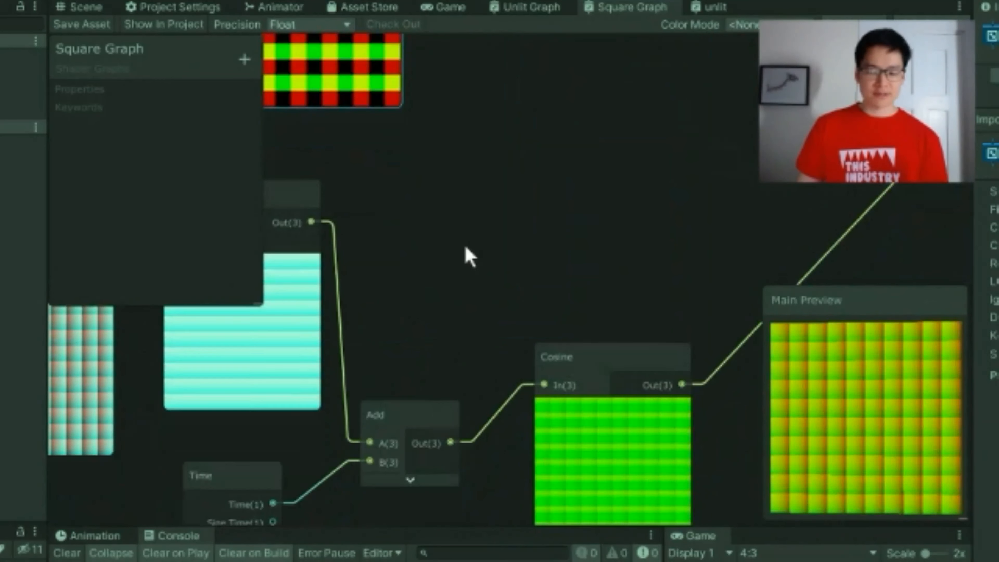
{"action": "middle_click_drag", "start_coordinate": [388, 336], "coordinate": [357, 430]}
{"action": "middle_click_drag", "start_coordinate": [396, 507], "coordinate": [389, 463]}
{"action": "left_click_drag", "start_coordinate": [393, 472], "coordinate": [449, 212]}
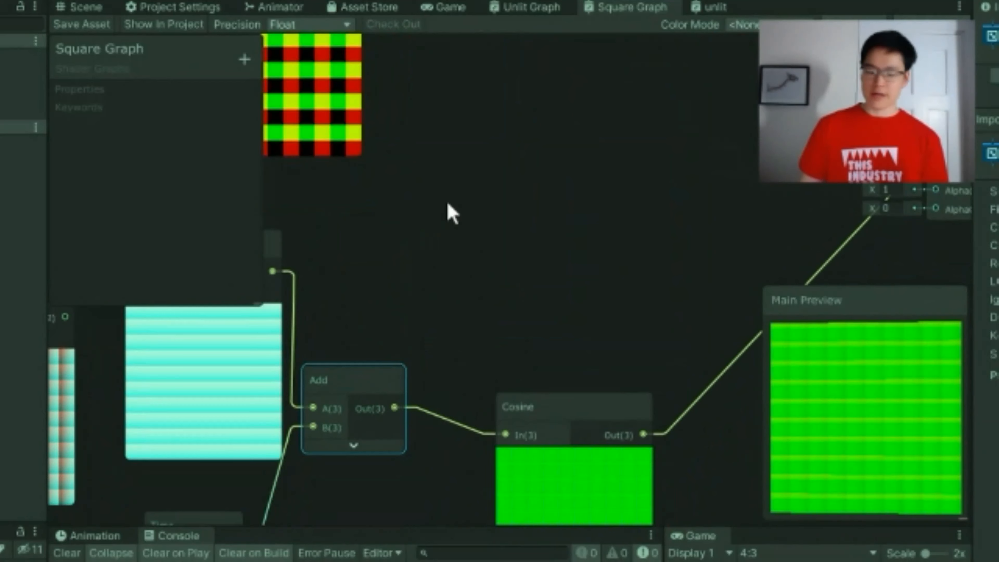
{"action": "left_click_drag", "start_coordinate": [448, 204], "coordinate": [441, 246]}
{"action": "key", "text": "Return"}
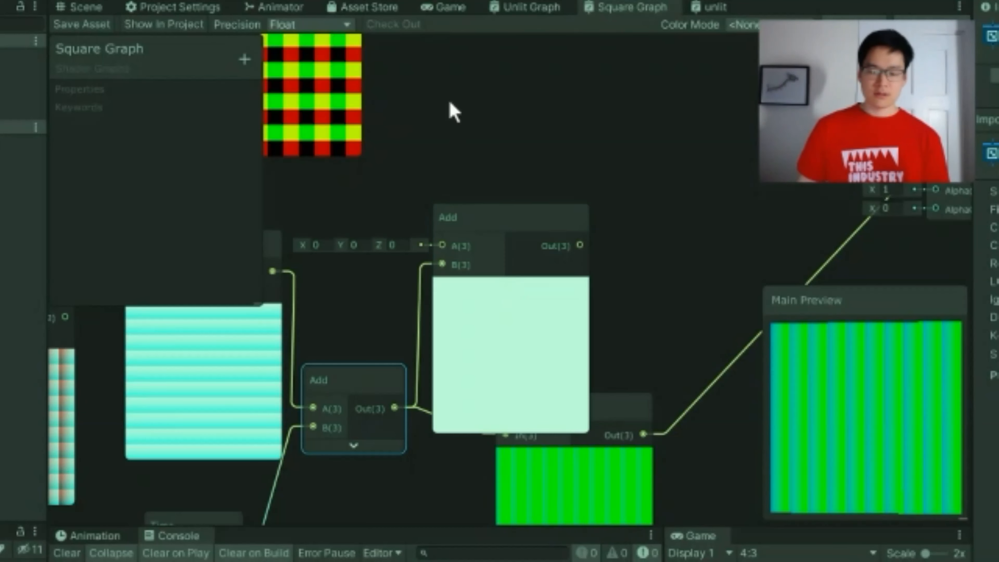
- Connect Modulo to the new Add node's A input and feed its output into Cosine, moved clear of the Add node
{"action": "middle_click_drag", "start_coordinate": [448, 127], "coordinate": [478, 284]}
{"action": "left_click_drag", "start_coordinate": [381, 127], "coordinate": [472, 403]}
{"action": "middle_click_drag", "start_coordinate": [549, 459], "coordinate": [520, 225]}
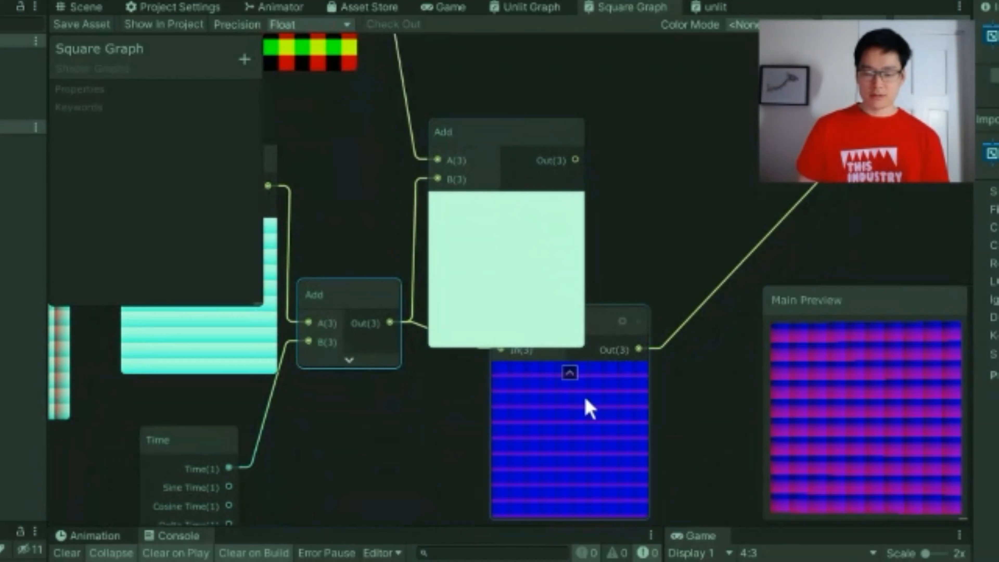
{"action": "left_click_drag", "start_coordinate": [562, 339], "coordinate": [714, 330]}
{"action": "left_click_drag", "start_coordinate": [575, 160], "coordinate": [655, 336]}
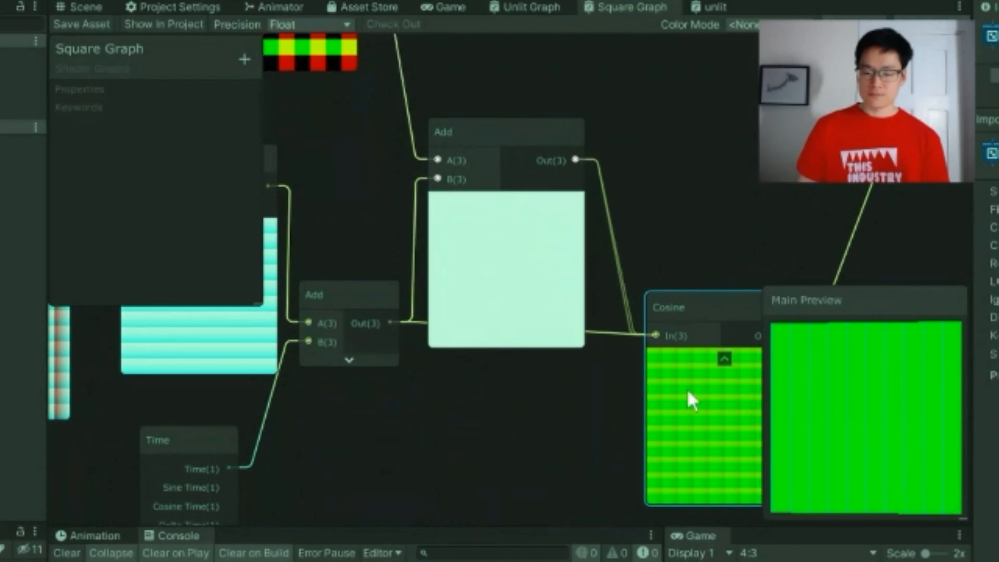
{"action": "left_click_drag", "start_coordinate": [694, 403], "coordinate": [669, 395]}
- Examine the animated square pattern in the Main Preview, moving the preview over the graph and back beside Cosine
{"action": "middle_click_drag", "start_coordinate": [708, 138], "coordinate": [622, 210]}
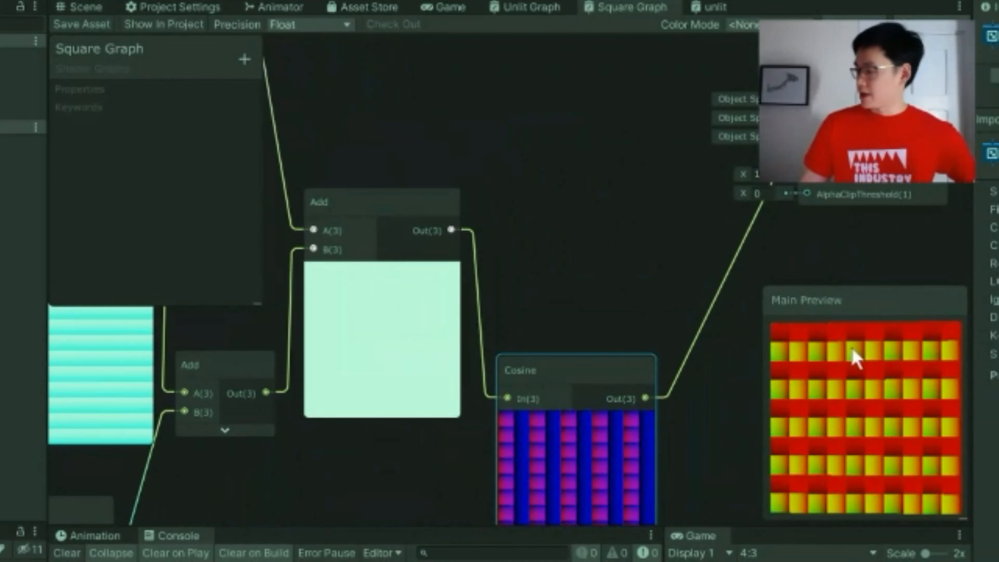
{"action": "middle_click_drag", "start_coordinate": [802, 220], "coordinate": [747, 222]}
{"action": "left_click_drag", "start_coordinate": [858, 314], "coordinate": [567, 255]}
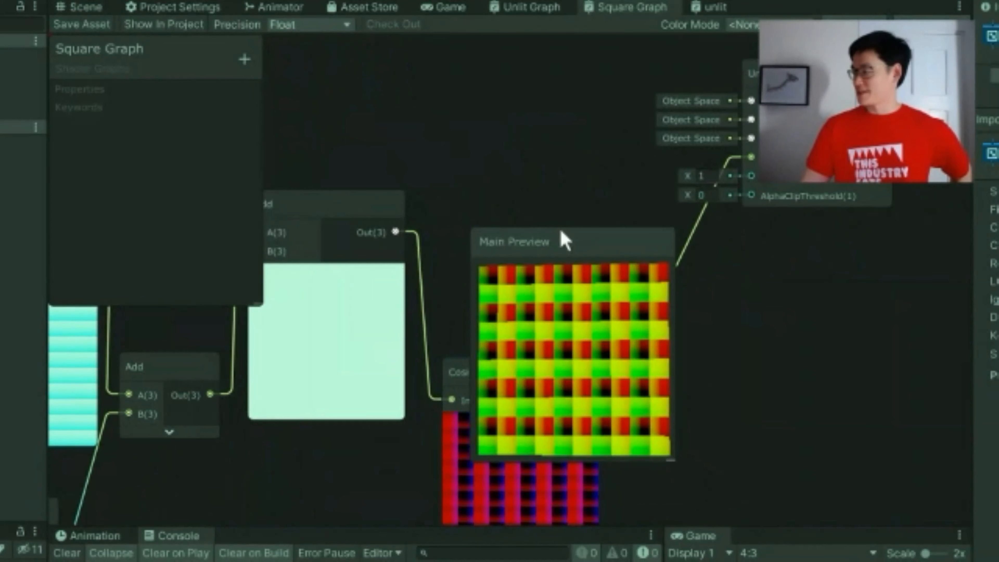
{"action": "left_click_drag", "start_coordinate": [561, 250], "coordinate": [845, 310]}
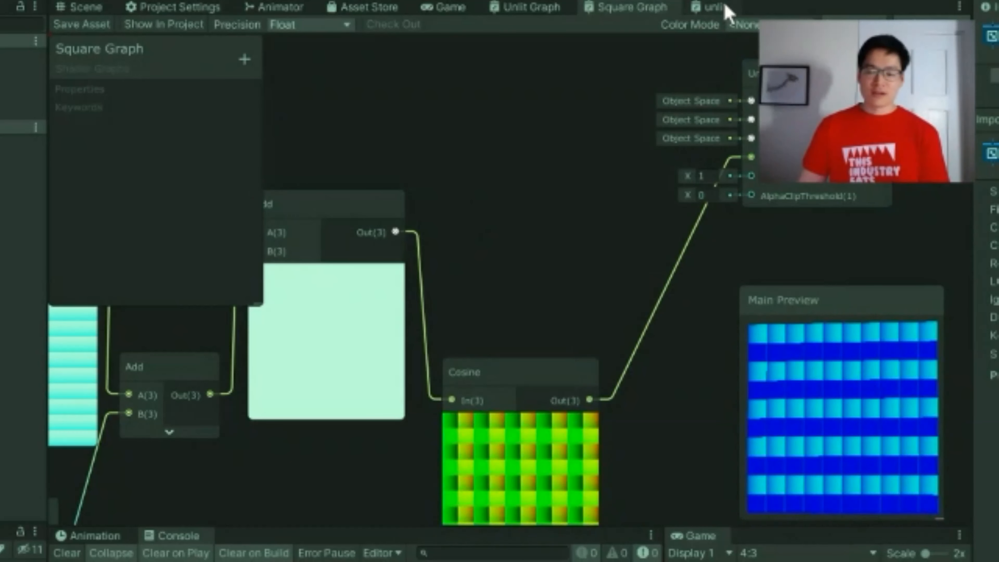
- Compare the unlit graph with the Square Graph, reviewing how Modulo and the colour-animation nodes feed into Cosine and the Unlit Master
{"action": "left_click", "coordinate": [715, 7]}
{"action": "middle_click_drag", "start_coordinate": [684, 234], "coordinate": [732, 161]}
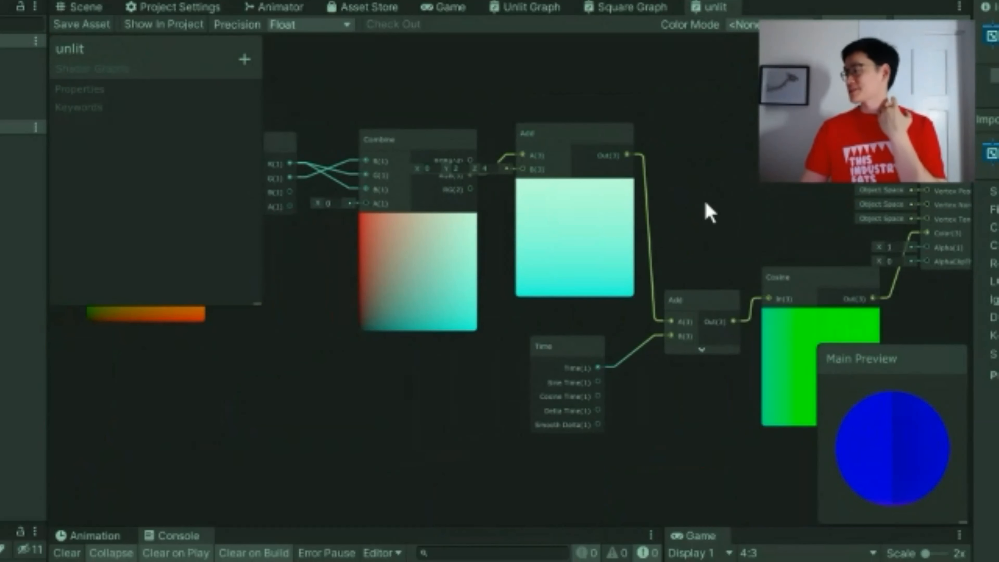
{"action": "left_click", "coordinate": [608, 11]}
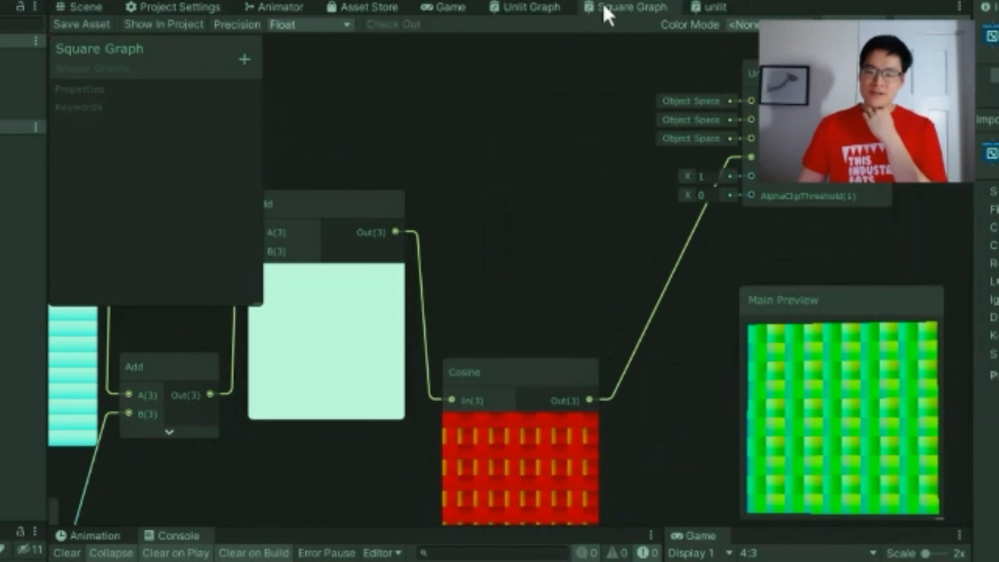
{"action": "middle_click_drag", "start_coordinate": [575, 290], "coordinate": [749, 90]}
{"action": "middle_click_drag", "start_coordinate": [601, 330], "coordinate": [725, 476]}
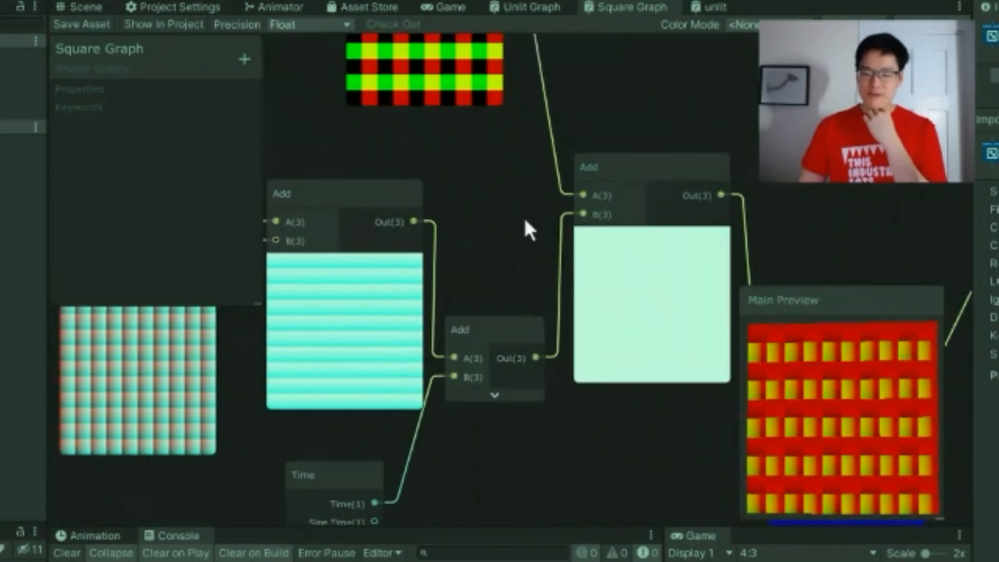
{"action": "middle_click_drag", "start_coordinate": [524, 219], "coordinate": [559, 208]}
{"action": "middle_click_drag", "start_coordinate": [564, 250], "coordinate": [668, 372]}
{"action": "scroll", "coordinate": [643, 288], "scroll_direction": "down", "scroll_amount": 1}
{"action": "scroll", "coordinate": [643, 288], "scroll_direction": "down", "scroll_amount": 2}
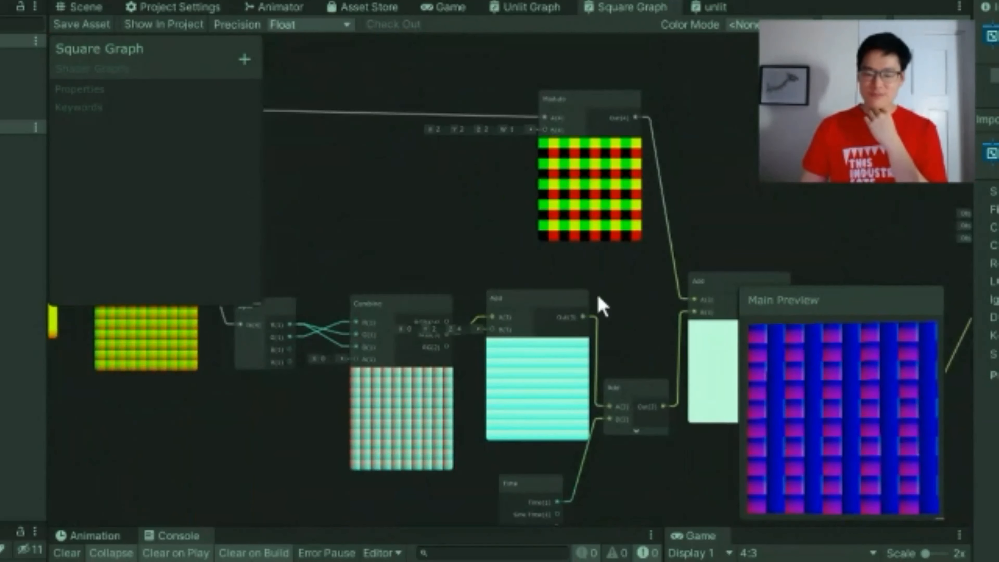
{"action": "middle_click_drag", "start_coordinate": [597, 293], "coordinate": [287, 205]}
{"action": "middle_click_drag", "start_coordinate": [376, 232], "coordinate": [514, 267]}
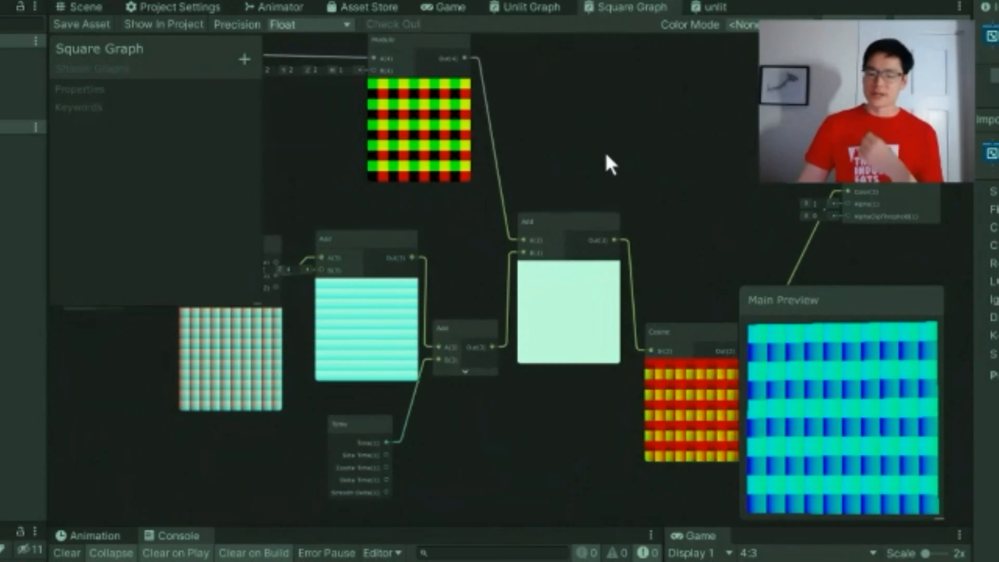
{"action": "scroll", "coordinate": [475, 257], "scroll_direction": "down", "scroll_amount": 4}
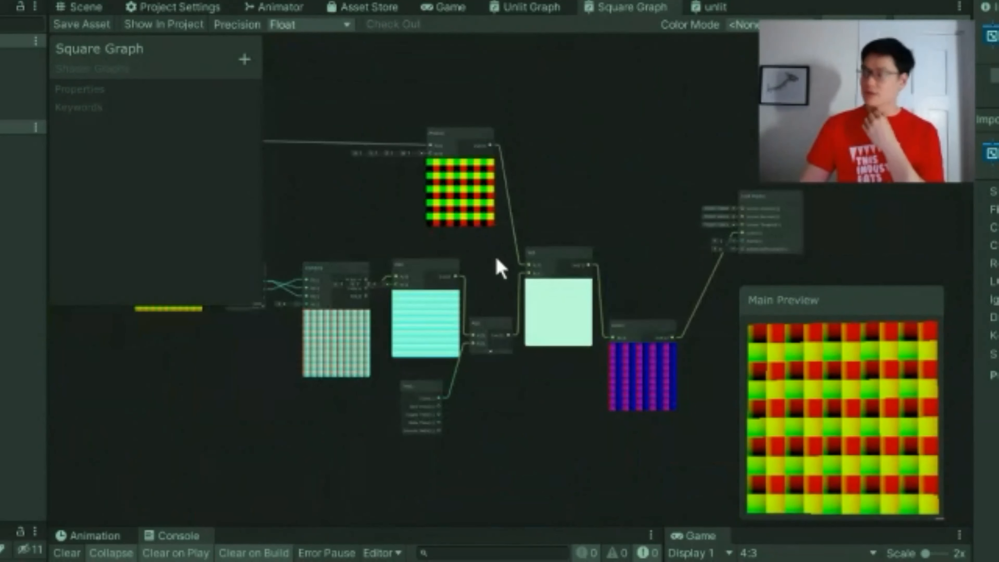
- In the unlit graph, remove the connection between the Cosine output and the Unlit Master's Color input
{"action": "left_click", "coordinate": [728, 15]}
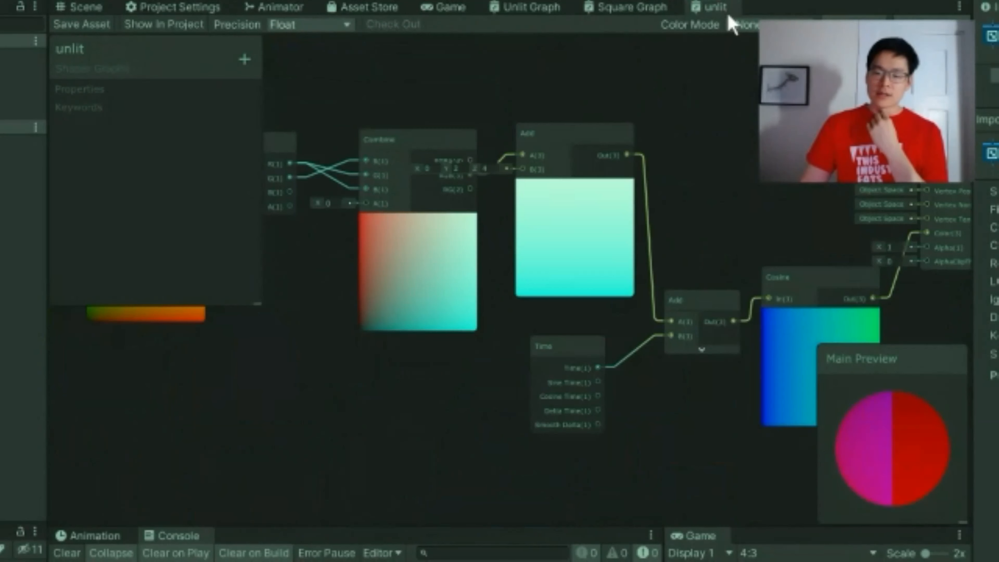
{"action": "middle_click_drag", "start_coordinate": [735, 217], "coordinate": [727, 234]}
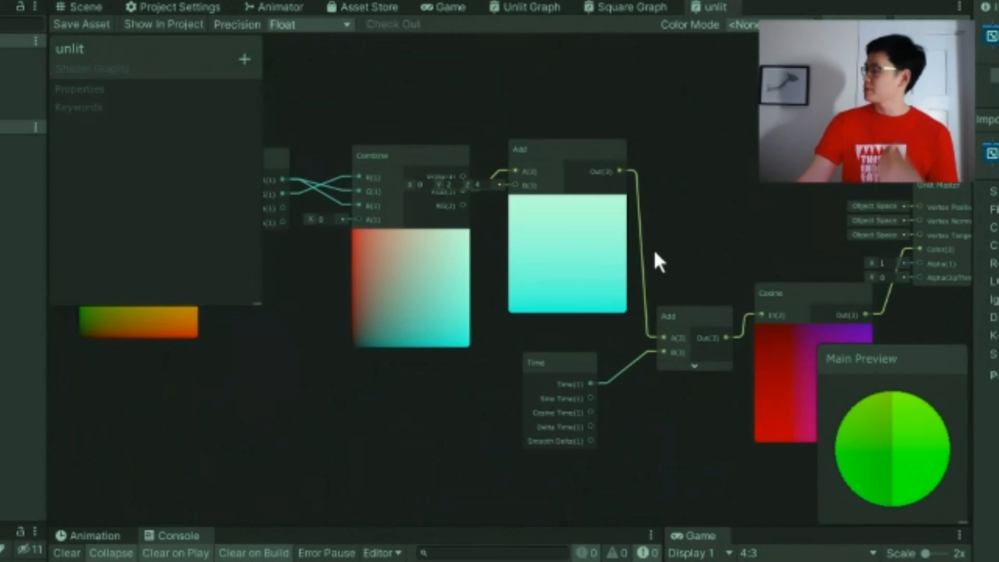
{"action": "middle_click_drag", "start_coordinate": [630, 197], "coordinate": [674, 357]}
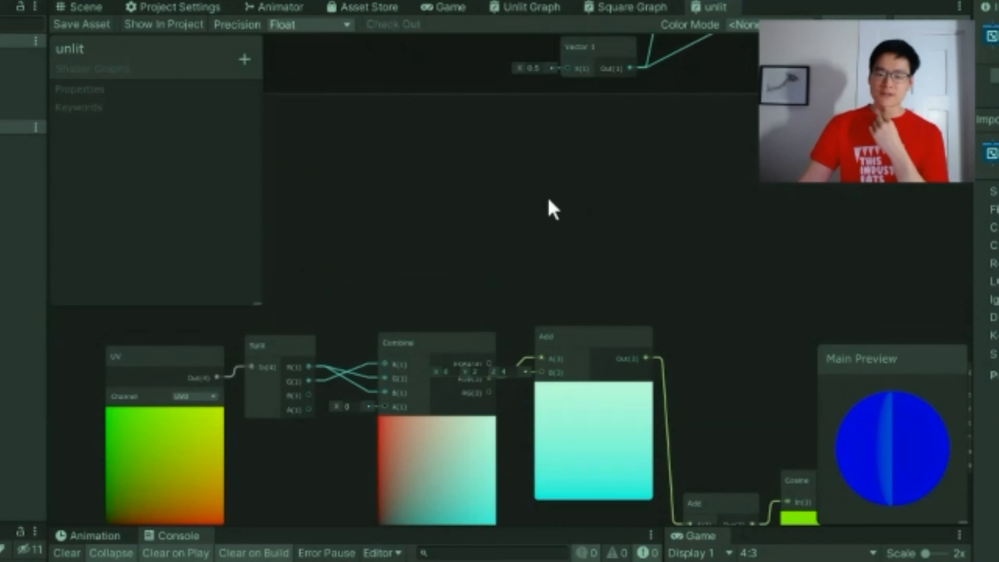
{"action": "middle_click_drag", "start_coordinate": [670, 221], "coordinate": [524, 69]}
{"action": "middle_click_drag", "start_coordinate": [435, 483], "coordinate": [533, 300]}
{"action": "middle_click_drag", "start_coordinate": [907, 153], "coordinate": [540, 384]}
{"action": "scroll", "coordinate": [773, 223], "scroll_direction": "up", "scroll_amount": 3}
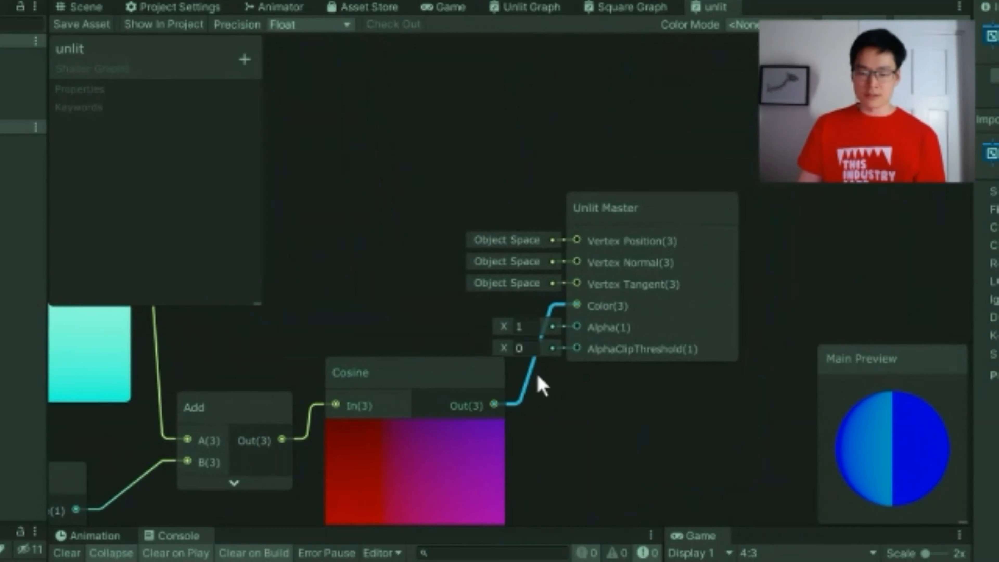
{"action": "middle_click_drag", "start_coordinate": [538, 378], "coordinate": [758, 295]}
{"action": "middle_click_drag", "start_coordinate": [457, 323], "coordinate": [624, 261]}
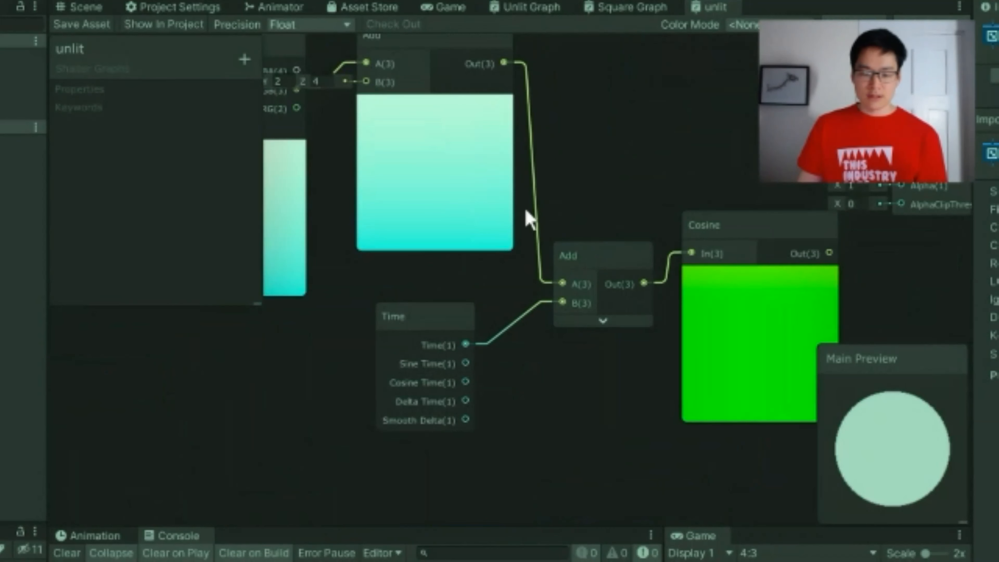
- Collapse the previews of the Cosine, first Add and Combine nodes
{"action": "scroll", "coordinate": [528, 218], "scroll_direction": "down", "scroll_amount": 2}
{"action": "left_click", "coordinate": [731, 269]}
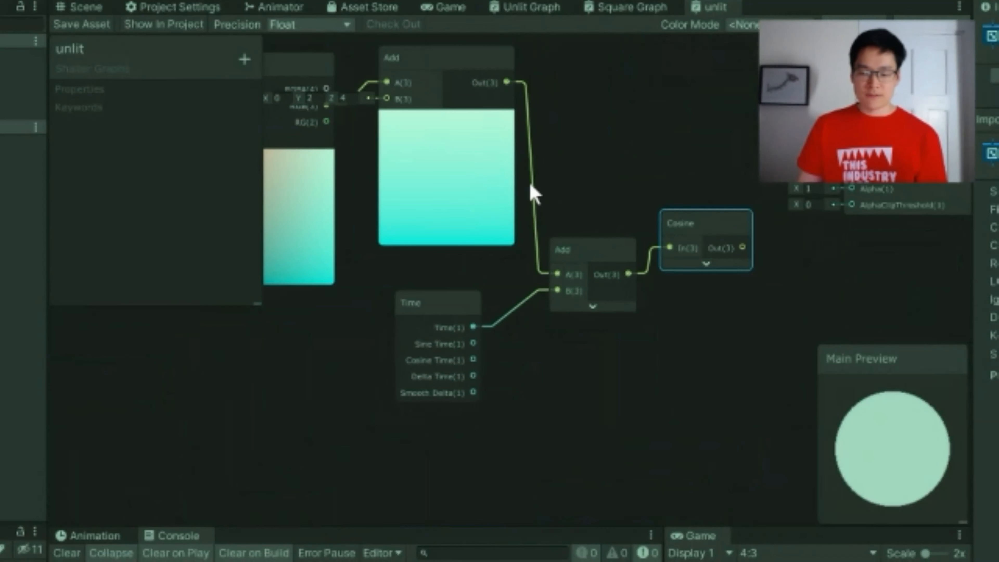
{"action": "left_click", "coordinate": [449, 120]}
{"action": "middle_click_drag", "start_coordinate": [313, 174], "coordinate": [458, 246]}
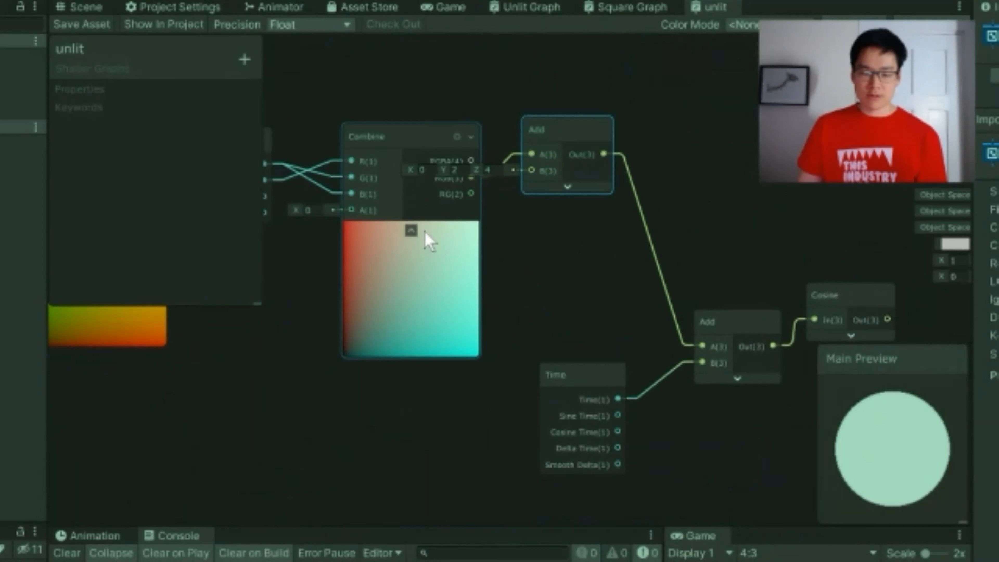
{"action": "left_click", "coordinate": [412, 231]}
- Move the Unlit Master farther away from Cosine to free space in the unlit graph
{"action": "middle_click_drag", "start_coordinate": [910, 244], "coordinate": [441, 249]}
{"action": "left_click_drag", "start_coordinate": [592, 200], "coordinate": [838, 213]}
{"action": "middle_click_drag", "start_coordinate": [499, 349], "coordinate": [480, 345]}
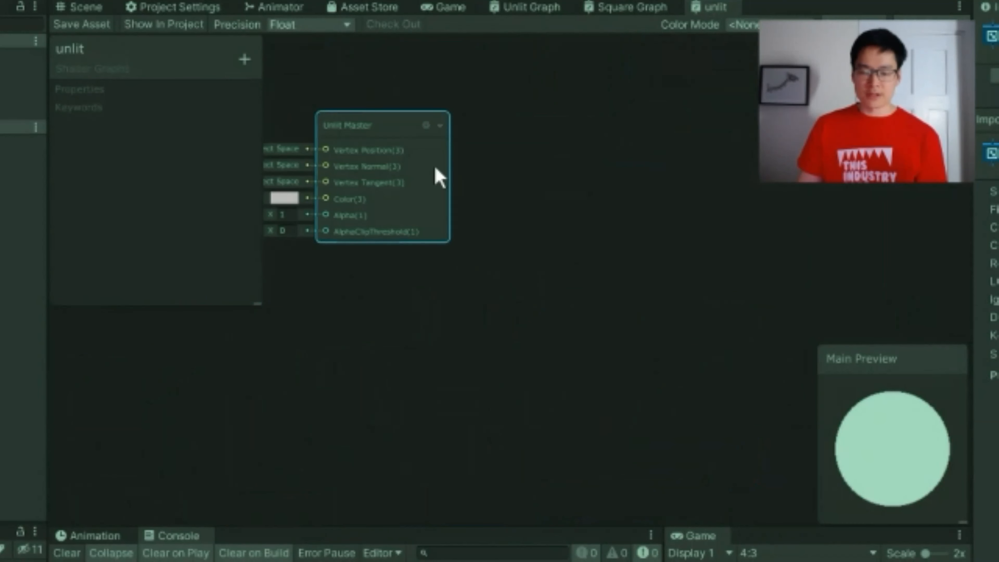
- Move the Unlit Master aside, add an Ellipse node, and connect its output to the Unlit Master's Color input
{"action": "left_click_drag", "start_coordinate": [437, 174], "coordinate": [747, 193]}
{"action": "left_click", "coordinate": [421, 158]}
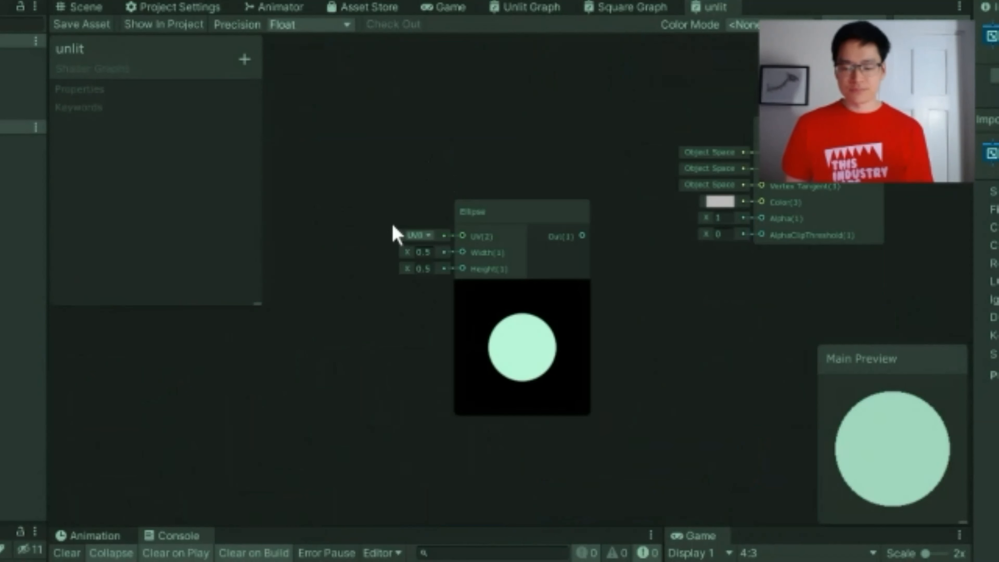
{"action": "left_click_drag", "start_coordinate": [508, 214], "coordinate": [434, 185]}
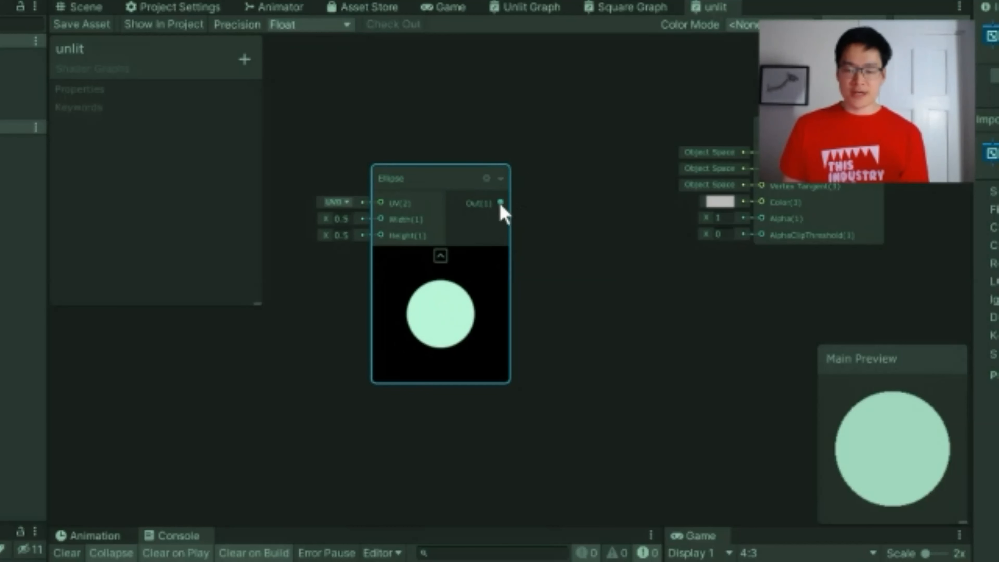
{"action": "left_click_drag", "start_coordinate": [500, 205], "coordinate": [710, 205]}
{"action": "left_click_drag", "start_coordinate": [771, 205], "coordinate": [771, 205]}
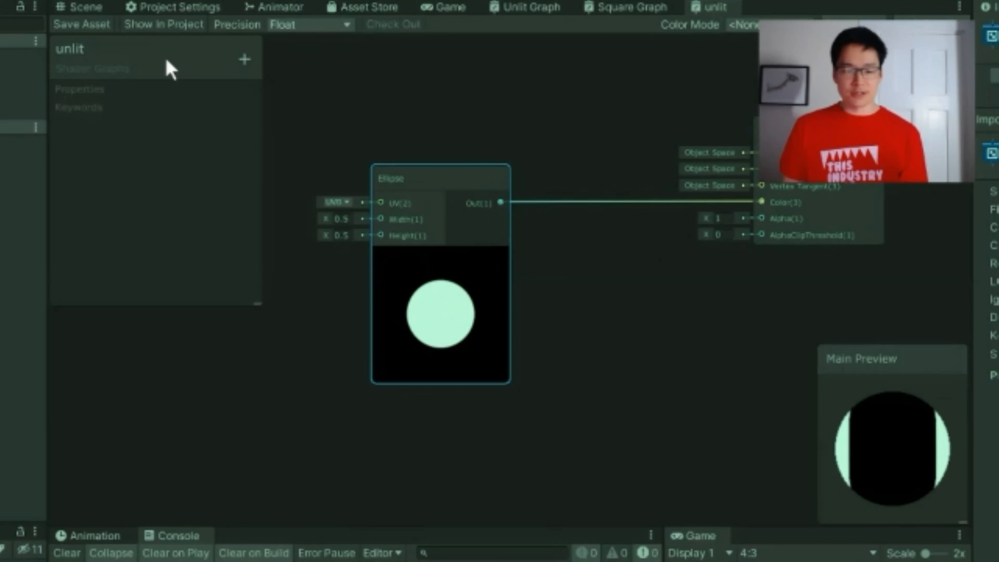
- In the Scene view, select the middle plane and apply the unlit graph's material to it, viewing it face-on
{"action": "left_click", "coordinate": [84, 8]}
{"action": "scroll", "coordinate": [56, 127], "scroll_direction": "up", "scroll_amount": 3}
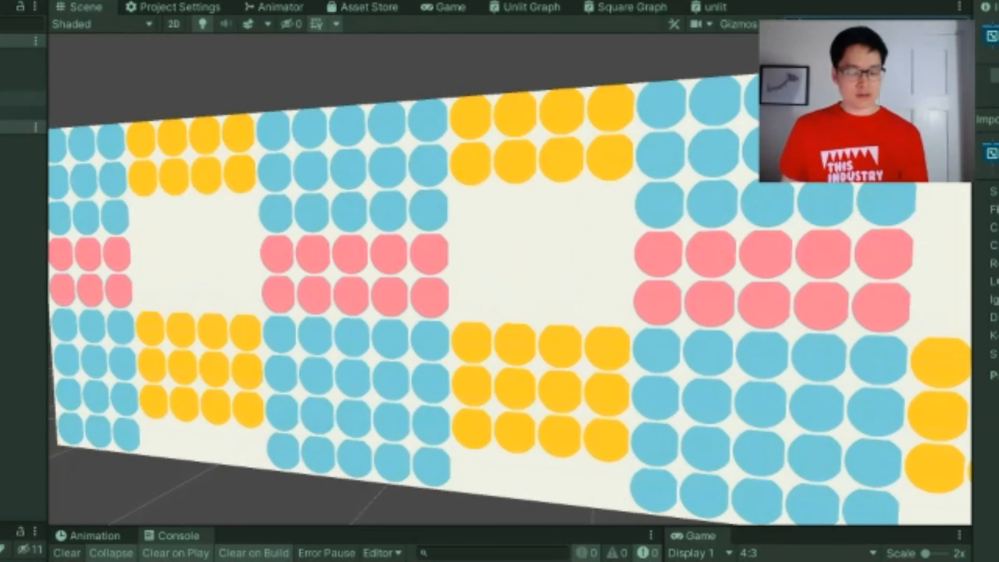
{"action": "left_click", "coordinate": [23, 83]}
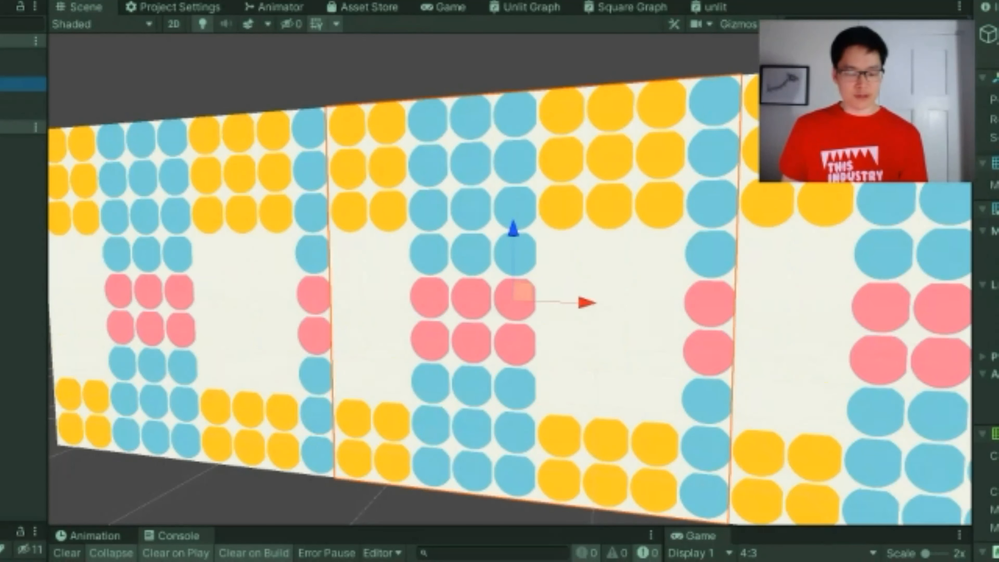
{"action": "left_click_drag", "start_coordinate": [24, 558], "coordinate": [444, 381]}
{"action": "right_click_drag", "start_coordinate": [445, 380], "coordinate": [550, 338]}
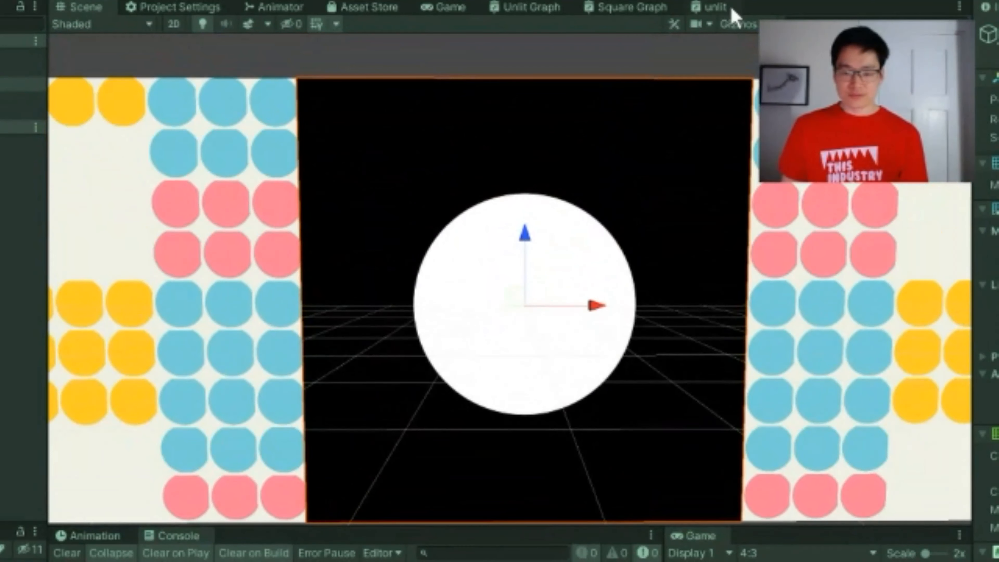
- Back in the unlit graph, add a Gradient Noise node beside Ellipse and connect its output to Ellipse's UV input
{"action": "left_click", "coordinate": [712, 7]}
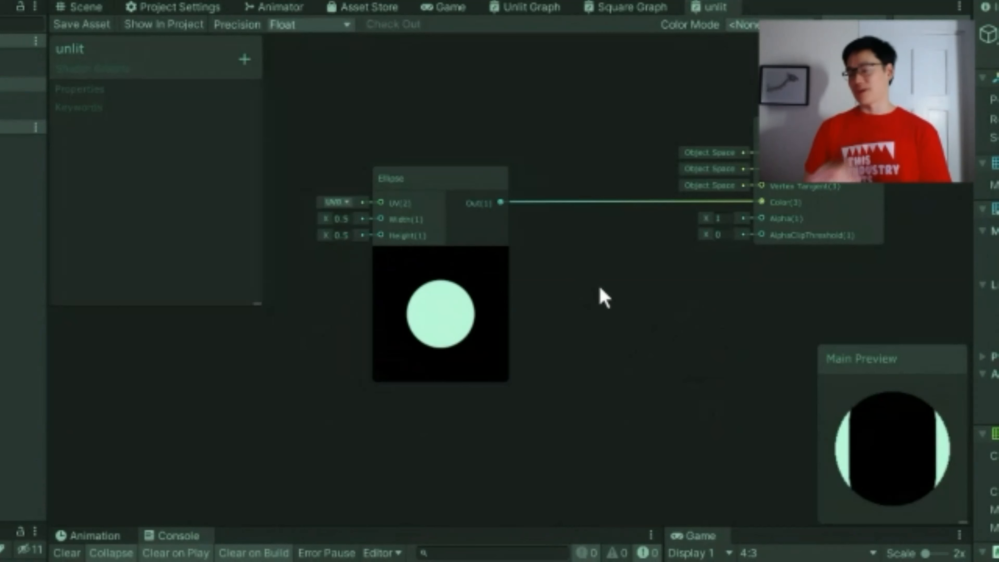
{"action": "left_click_drag", "start_coordinate": [439, 320], "coordinate": [528, 330]}
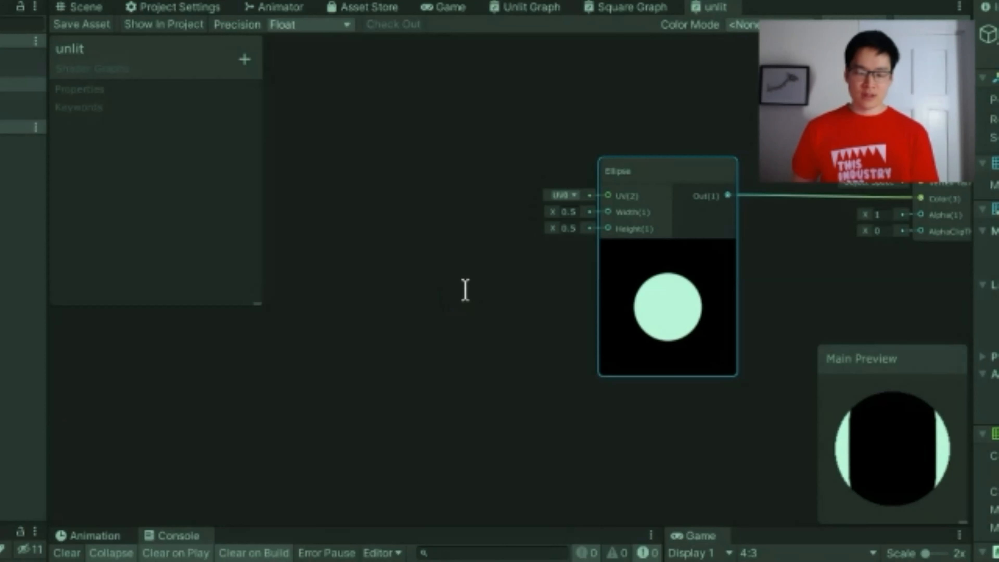
{"action": "key", "text": "Return"}
{"action": "left_click_drag", "start_coordinate": [484, 307], "coordinate": [416, 249]}
{"action": "left_click_drag", "start_coordinate": [505, 280], "coordinate": [603, 206]}
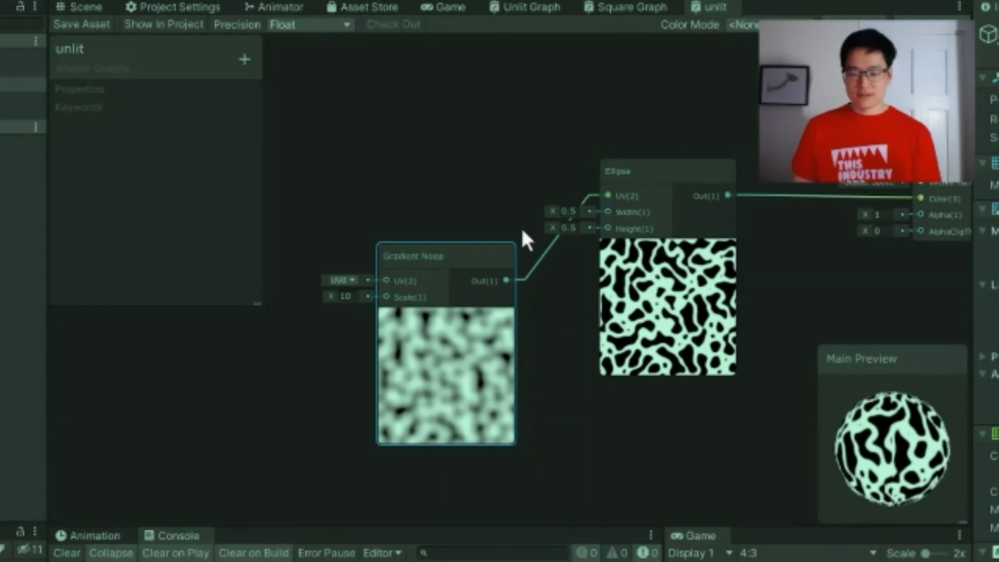
{"action": "left_click_drag", "start_coordinate": [649, 327], "coordinate": [652, 340]}
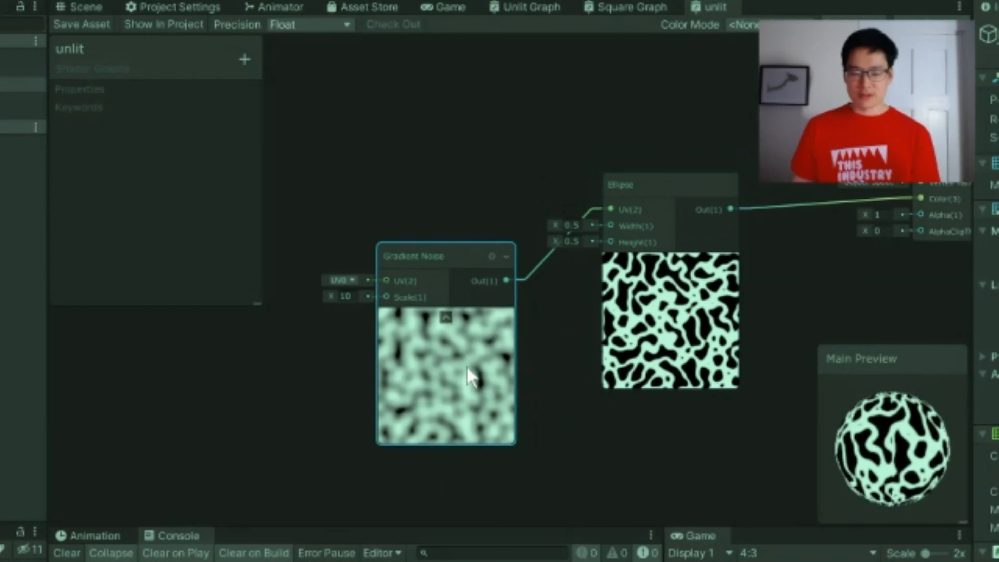
{"action": "left_click_drag", "start_coordinate": [467, 367], "coordinate": [489, 311]}
{"action": "left_click_drag", "start_coordinate": [612, 305], "coordinate": [648, 307]}
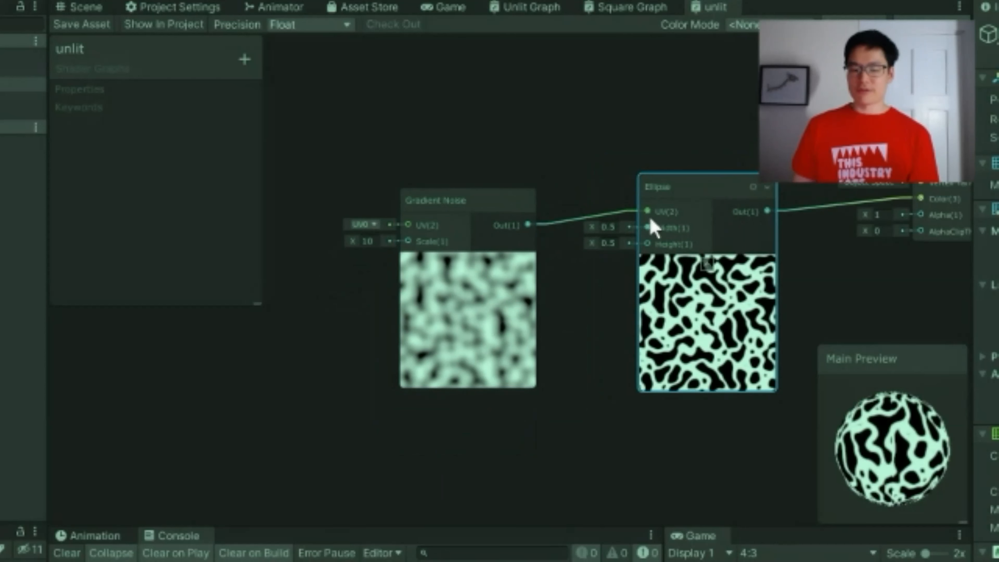
- Remove the connection between Gradient Noise's output and Ellipse's UV input
{"action": "left_click", "coordinate": [608, 216]}
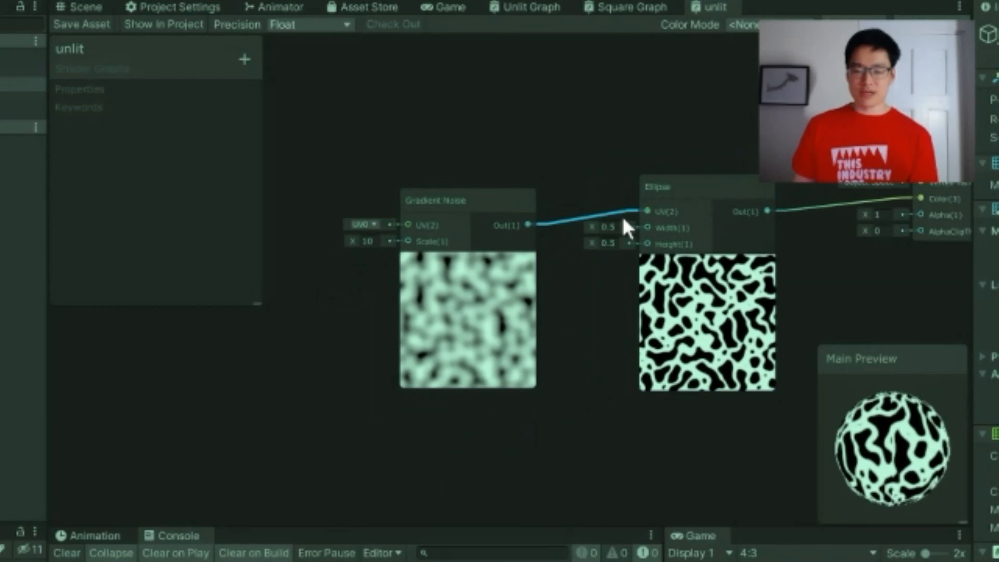
{"action": "key", "text": "Delete"}
{"action": "left_click_drag", "start_coordinate": [494, 323], "coordinate": [535, 328]}
{"action": "middle_click_drag", "start_coordinate": [402, 303], "coordinate": [467, 297]}
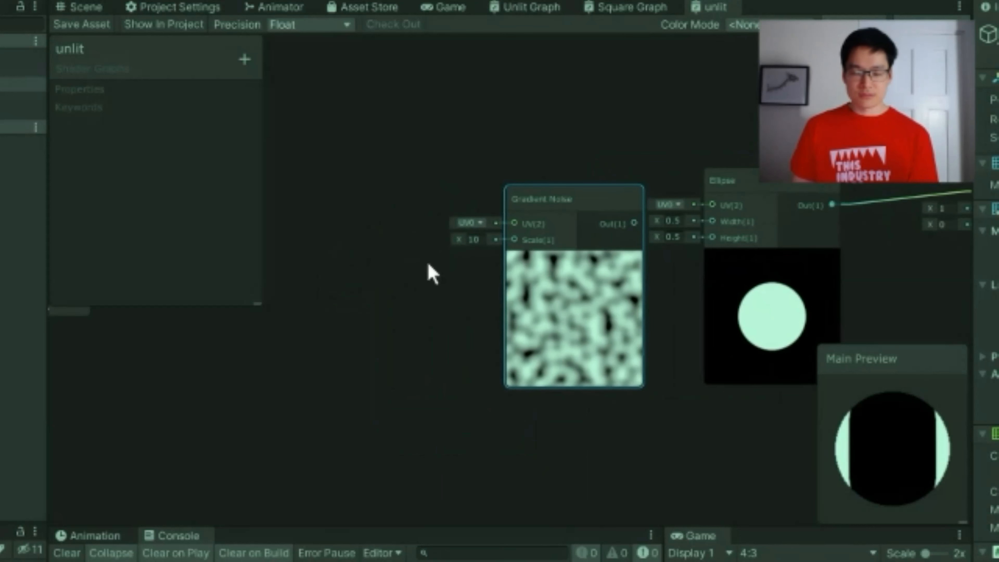
- Place Gradient Noise below Ellipse, then add a Multiply node taking Ellipse's output in A and Gradient Noise's in B
{"action": "left_click_drag", "start_coordinate": [567, 208], "coordinate": [596, 360]}
{"action": "left_click_drag", "start_coordinate": [720, 297], "coordinate": [586, 235]}
{"action": "left_click_drag", "start_coordinate": [519, 331], "coordinate": [677, 394]}
{"action": "left_click_drag", "start_coordinate": [699, 143], "coordinate": [752, 228]}
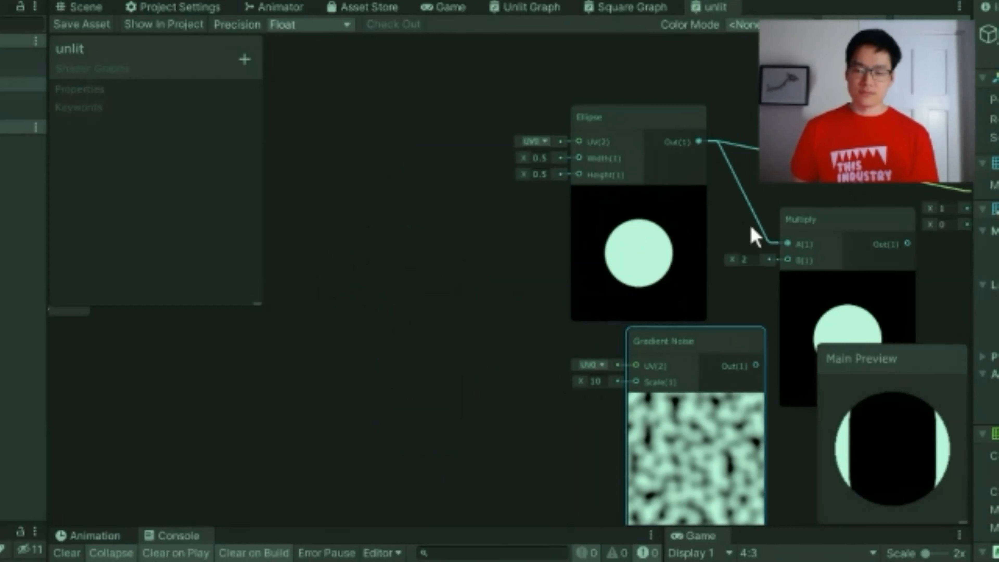
{"action": "left_click_drag", "start_coordinate": [724, 335], "coordinate": [700, 340]}
{"action": "left_click_drag", "start_coordinate": [731, 370], "coordinate": [785, 261]}
- Rearrange Ellipse, Gradient Noise and Multiply so the nodes no longer overlap and their connections are readable
{"action": "middle_click_drag", "start_coordinate": [789, 268], "coordinate": [638, 272]}
{"action": "left_click", "coordinate": [681, 311]}
{"action": "left_click_drag", "start_coordinate": [561, 428], "coordinate": [480, 408]}
{"action": "left_click_drag", "start_coordinate": [709, 366], "coordinate": [699, 366]}
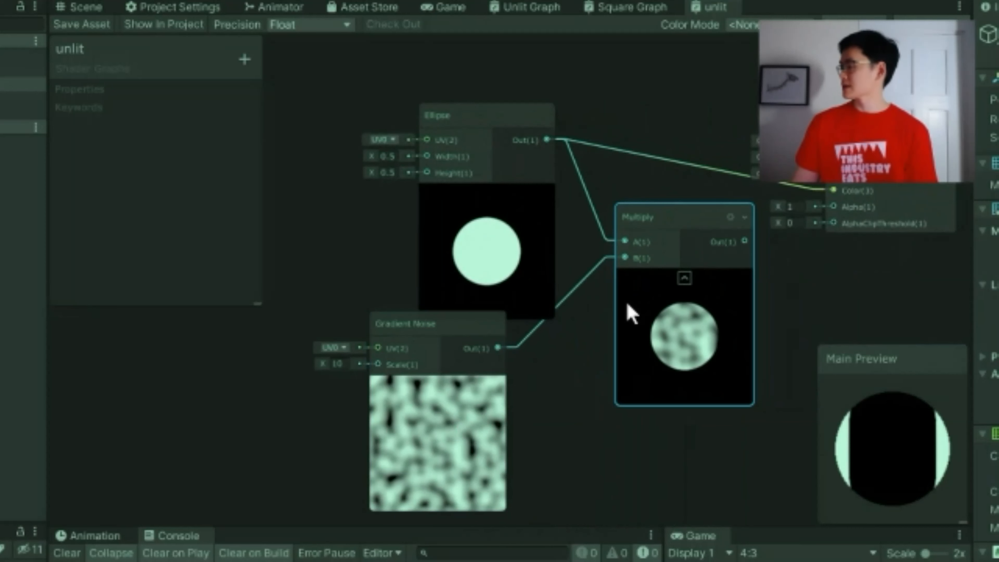
{"action": "left_click_drag", "start_coordinate": [503, 272], "coordinate": [444, 250]}
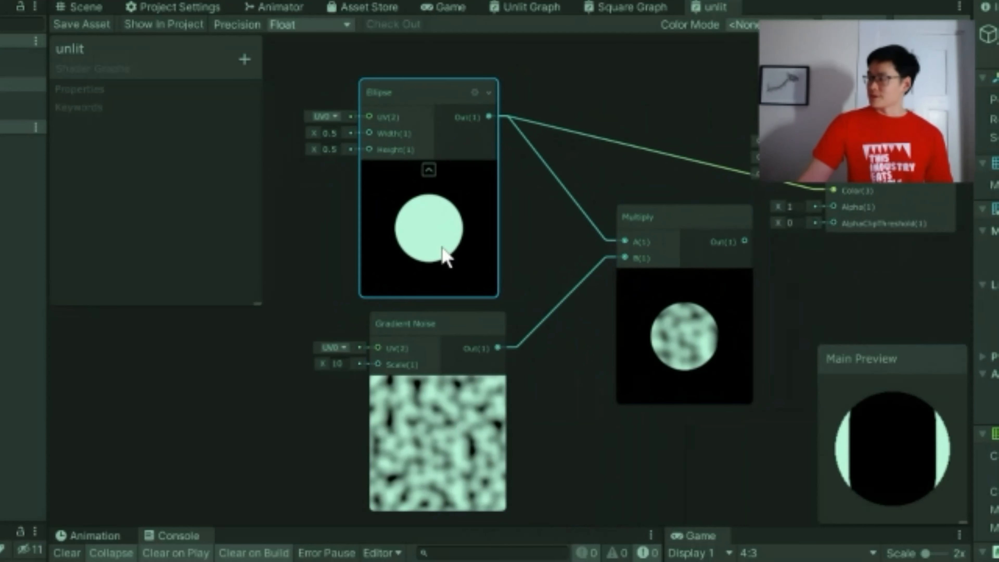
{"action": "left_click", "coordinate": [664, 283]}
{"action": "left_click_drag", "start_coordinate": [660, 308], "coordinate": [645, 295]}
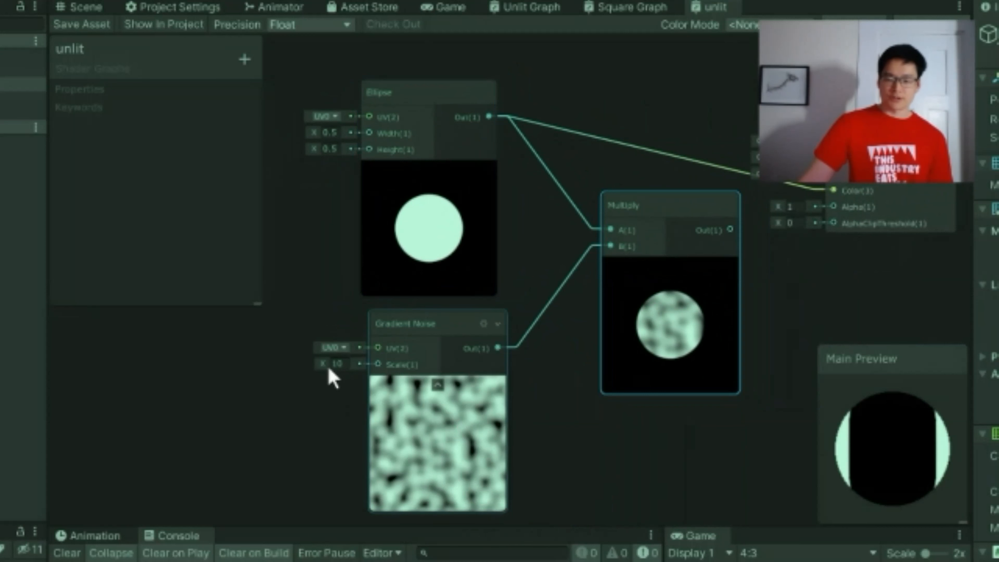
- Reduce the Gradient Noise Scale to about 6.47 and shift the Ellipse node closer to Multiply
{"action": "left_click_drag", "start_coordinate": [323, 373], "coordinate": [296, 357]}
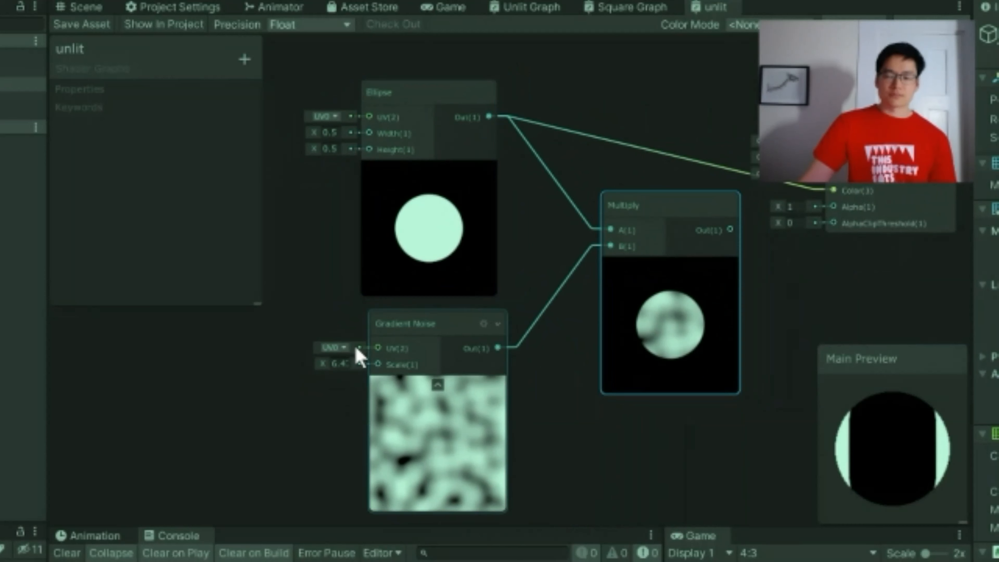
{"action": "left_click_drag", "start_coordinate": [377, 254], "coordinate": [422, 235]}
{"action": "middle_click_drag", "start_coordinate": [366, 331], "coordinate": [400, 325]}
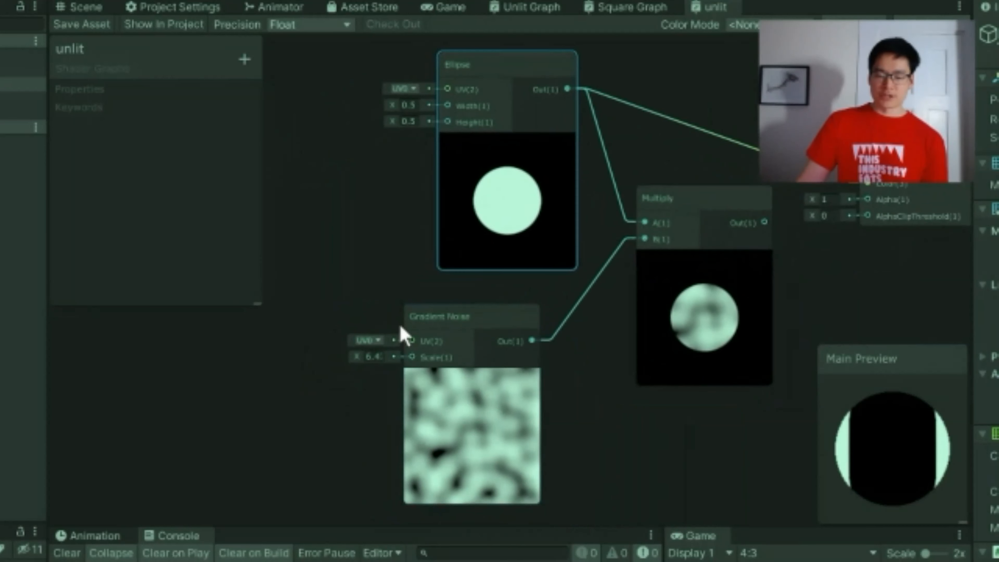
{"action": "scroll", "coordinate": [394, 368], "scroll_direction": "up", "scroll_amount": 3}
{"action": "left_click", "coordinate": [417, 284]}
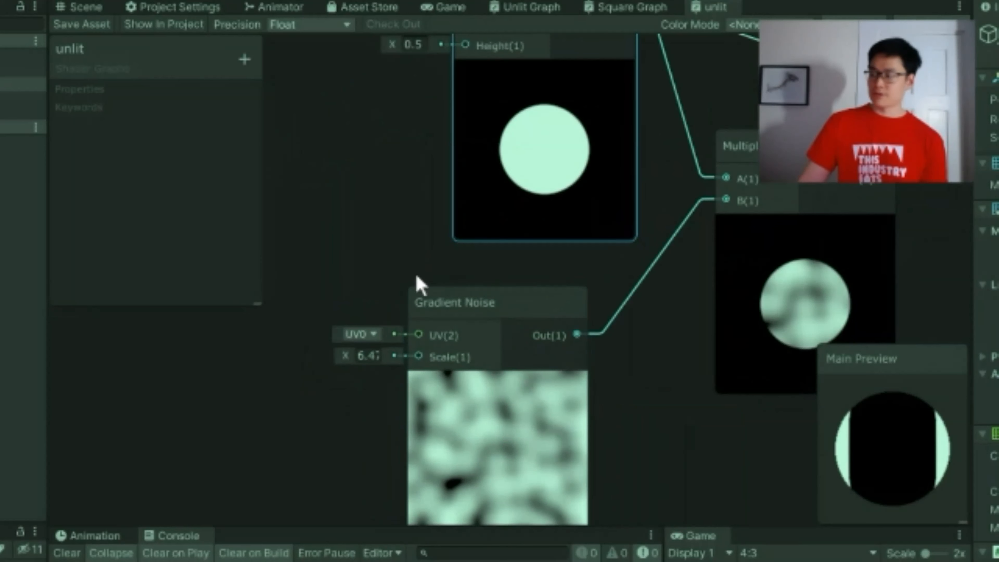
- Add a UV node ahead of Gradient Noise and feed its output into the UV input of a new Tiling And Offset node
{"action": "left_click", "coordinate": [355, 259]}
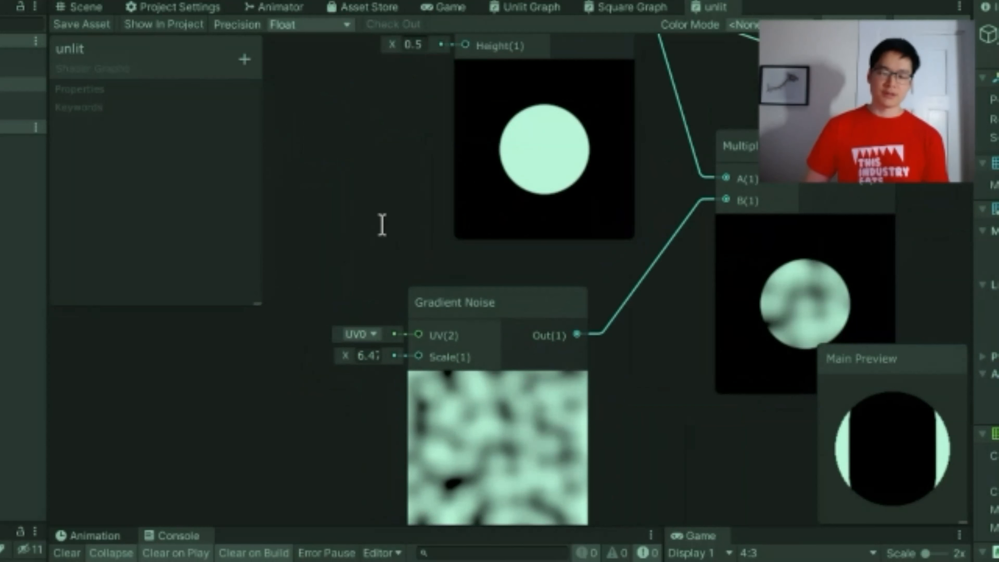
{"action": "scroll", "coordinate": [448, 228], "scroll_direction": "down", "scroll_amount": 1}
{"action": "middle_click_drag", "start_coordinate": [309, 322], "coordinate": [533, 253]}
{"action": "left_click_drag", "start_coordinate": [651, 279], "coordinate": [358, 301]}
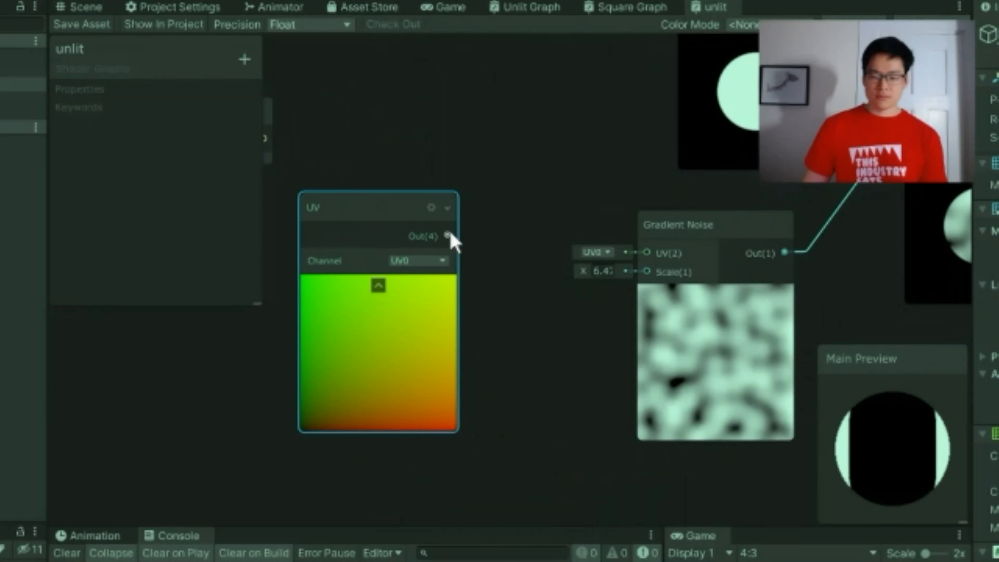
{"action": "left_click_drag", "start_coordinate": [447, 235], "coordinate": [543, 208]}
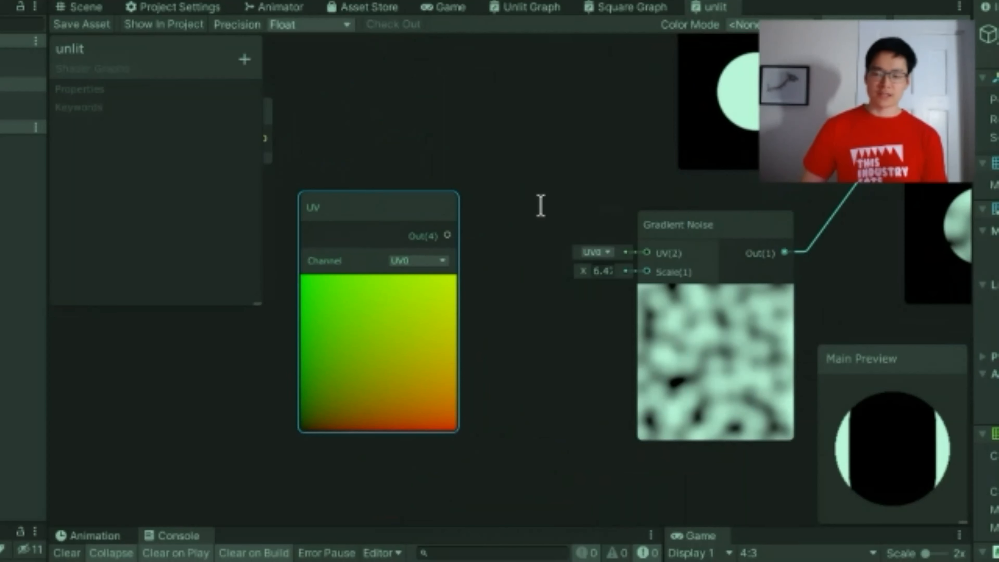
{"action": "key", "text": "Return"}
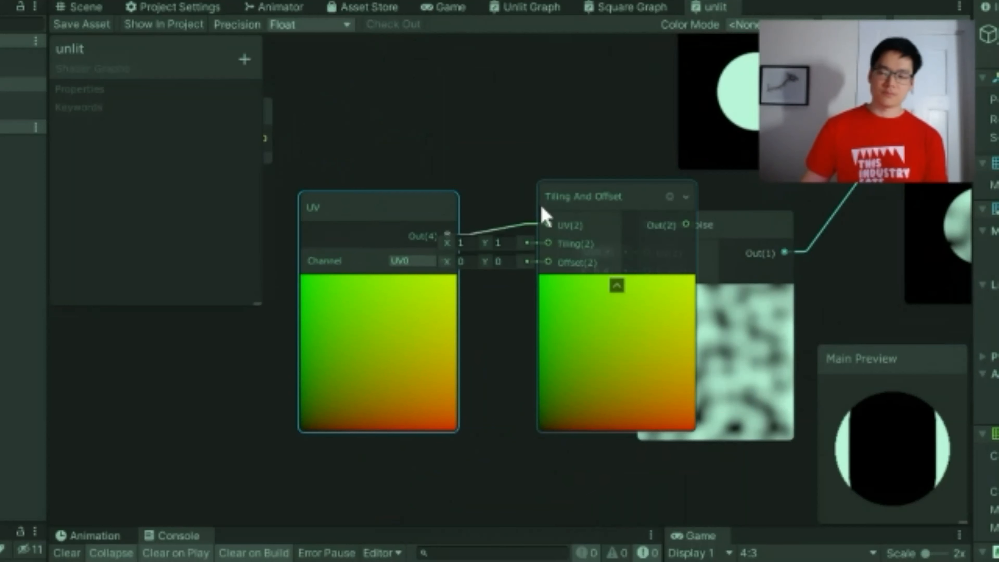
- Space out the nodes and connect Tiling And Offset's output to Gradient Noise's UV input
{"action": "left_click_drag", "start_coordinate": [709, 334], "coordinate": [781, 338]}
{"action": "left_click_drag", "start_coordinate": [639, 364], "coordinate": [600, 387]}
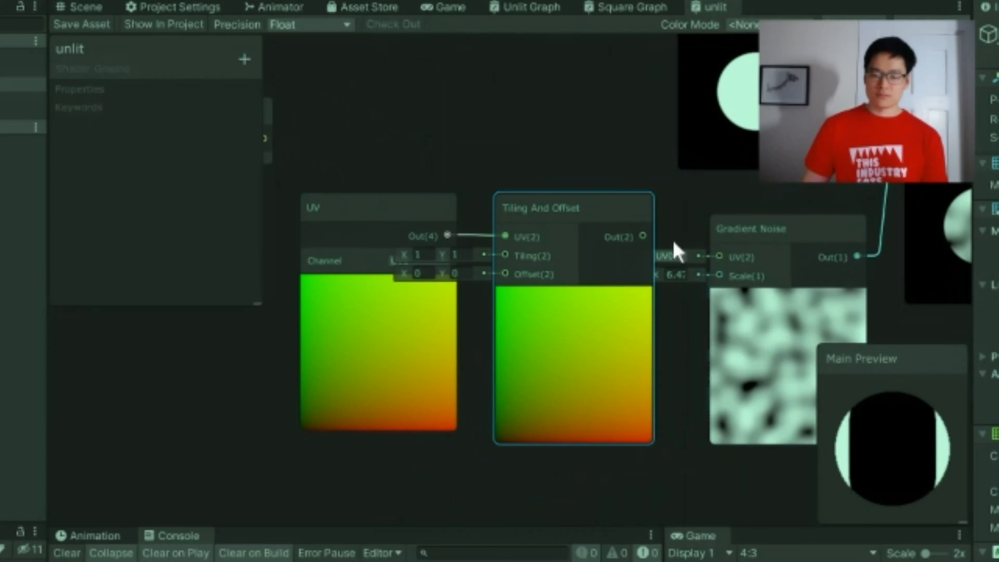
{"action": "left_click_drag", "start_coordinate": [643, 236], "coordinate": [719, 257]}
{"action": "left_click_drag", "start_coordinate": [527, 351], "coordinate": [491, 365]}
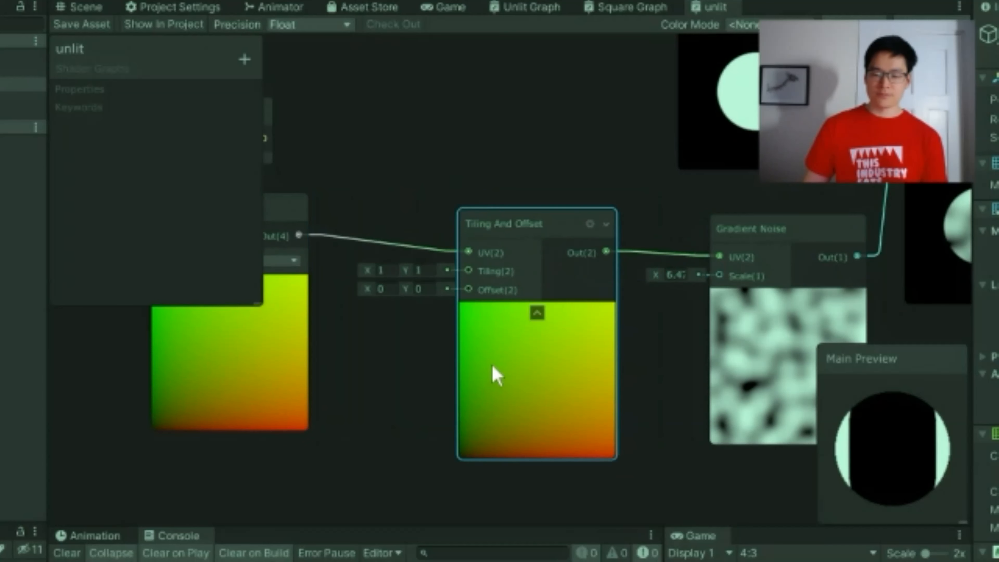
- Add a Time node, connect its Time output to Tiling And Offset's Offset input, and check the plane in the Scene view
{"action": "middle_click_drag", "start_coordinate": [683, 355], "coordinate": [644, 357]}
{"action": "middle_click_drag", "start_coordinate": [476, 389], "coordinate": [630, 362]}
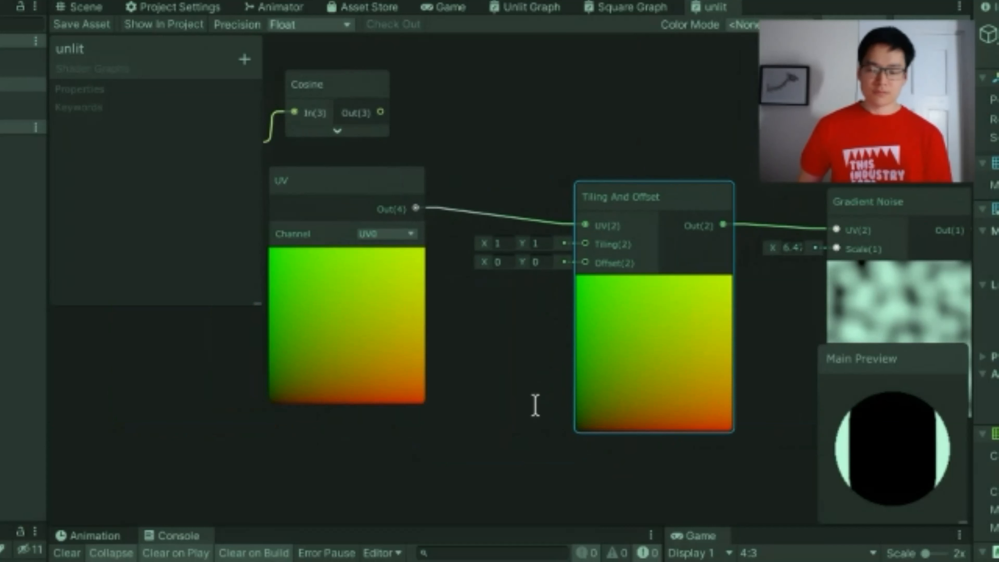
{"action": "middle_click_drag", "start_coordinate": [687, 335], "coordinate": [356, 393]}
{"action": "middle_click_drag", "start_coordinate": [667, 315], "coordinate": [545, 347]}
{"action": "middle_click_drag", "start_coordinate": [702, 296], "coordinate": [685, 304]}
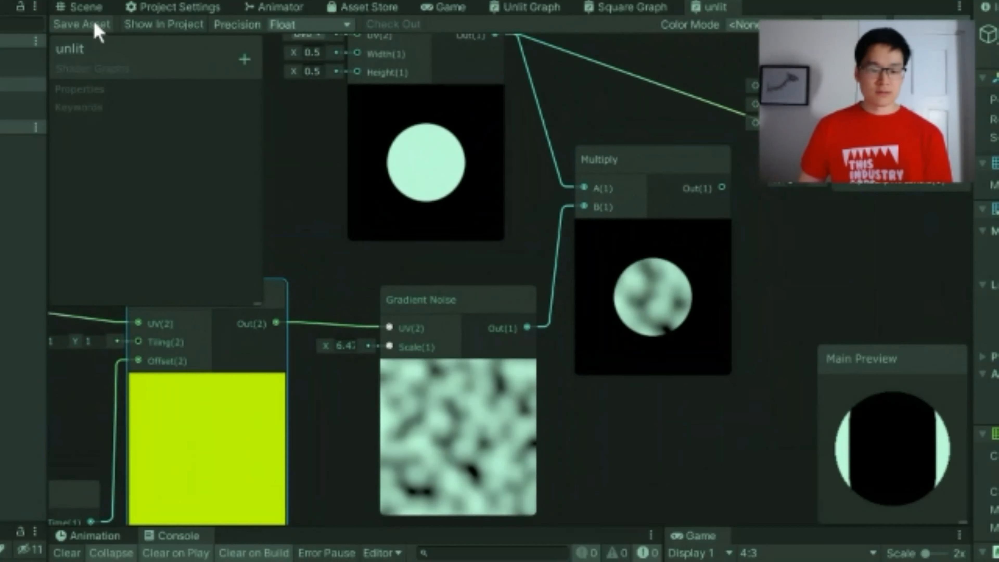
{"action": "left_click", "coordinate": [82, 9]}
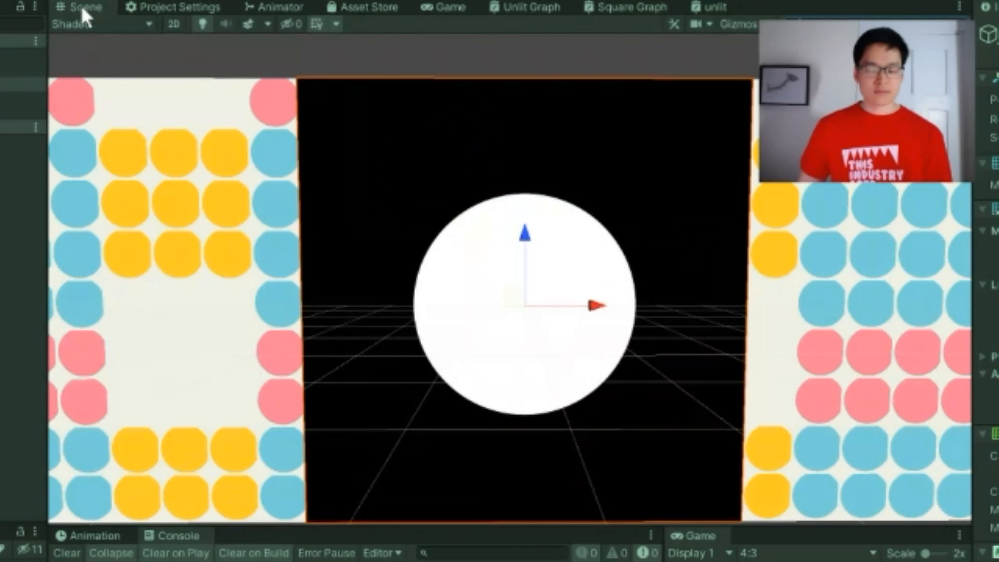
- Connect Multiply's output to the Unlit Master's Color input, save the unlit graph and view the plane in the scene
{"action": "left_click", "coordinate": [713, 7]}
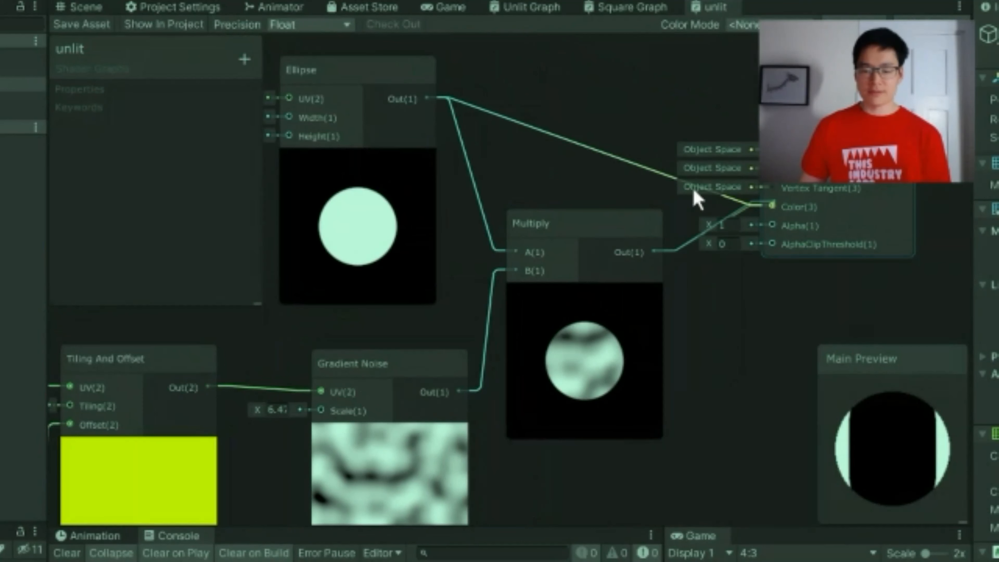
{"action": "left_click_drag", "start_coordinate": [654, 251], "coordinate": [773, 205]}
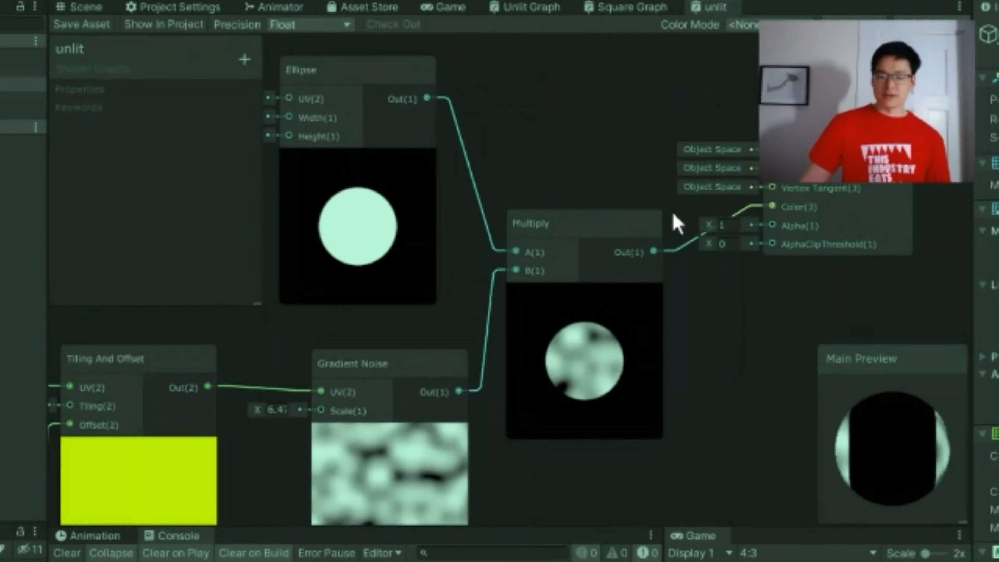
{"action": "left_click", "coordinate": [84, 23]}
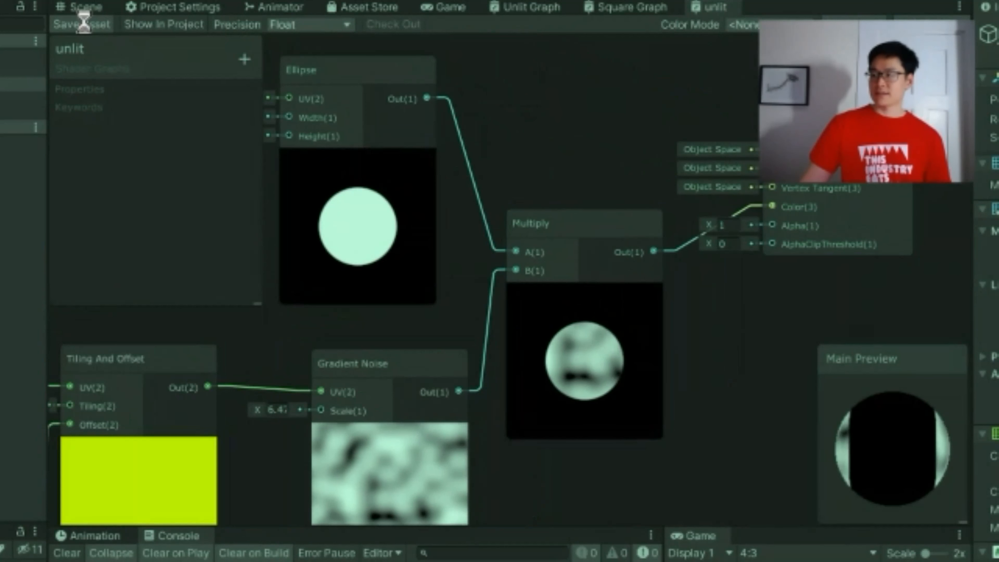
{"action": "left_click", "coordinate": [89, 10]}
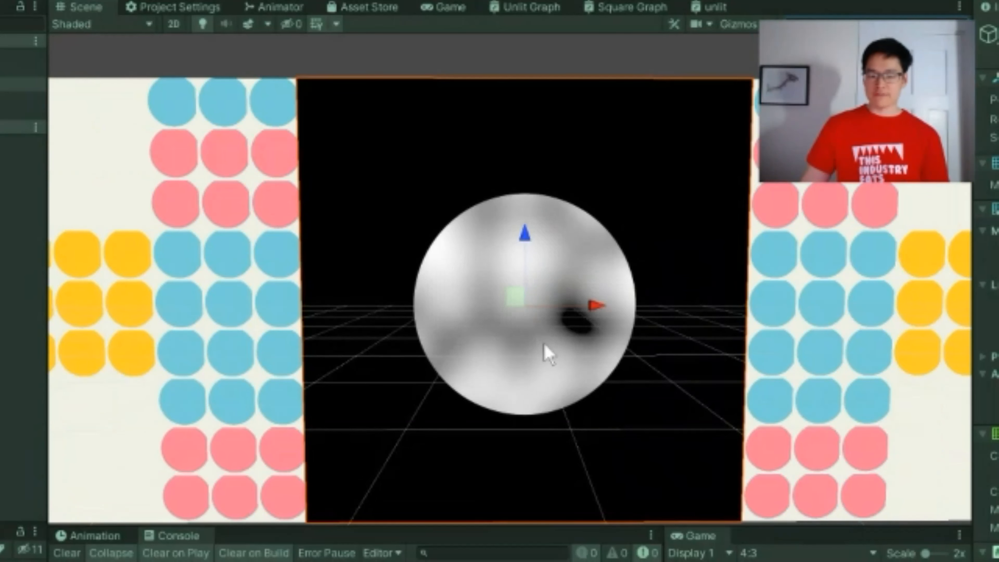
- Return to the unlit graph, move Multiply higher and farther from Gradient Noise, and select the Ellipse node
{"action": "left_click", "coordinate": [714, 9]}
{"action": "middle_click_drag", "start_coordinate": [607, 355], "coordinate": [606, 343]}
{"action": "middle_click_drag", "start_coordinate": [747, 315], "coordinate": [682, 272]}
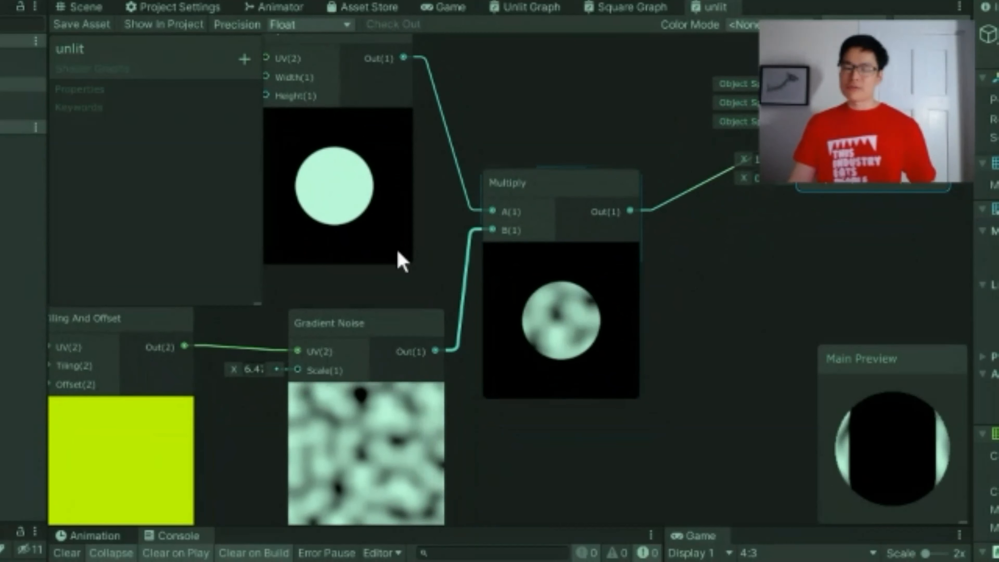
{"action": "left_click_drag", "start_coordinate": [534, 315], "coordinate": [580, 214]}
{"action": "left_click", "coordinate": [369, 185]}
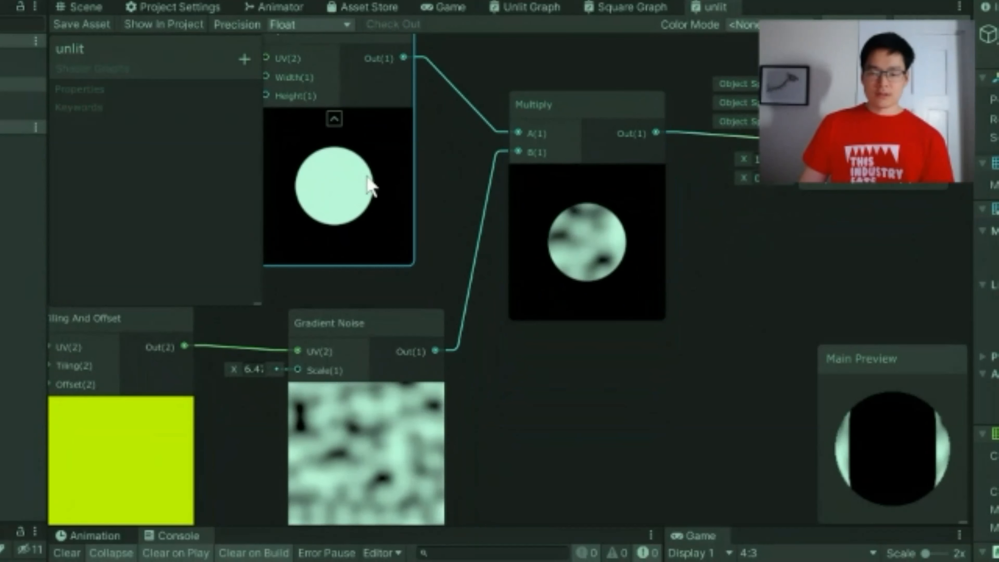
- Move the Multiply node higher and farther from Gradient Noise to free space beside the noise
{"action": "left_click_drag", "start_coordinate": [511, 157], "coordinate": [555, 100]}
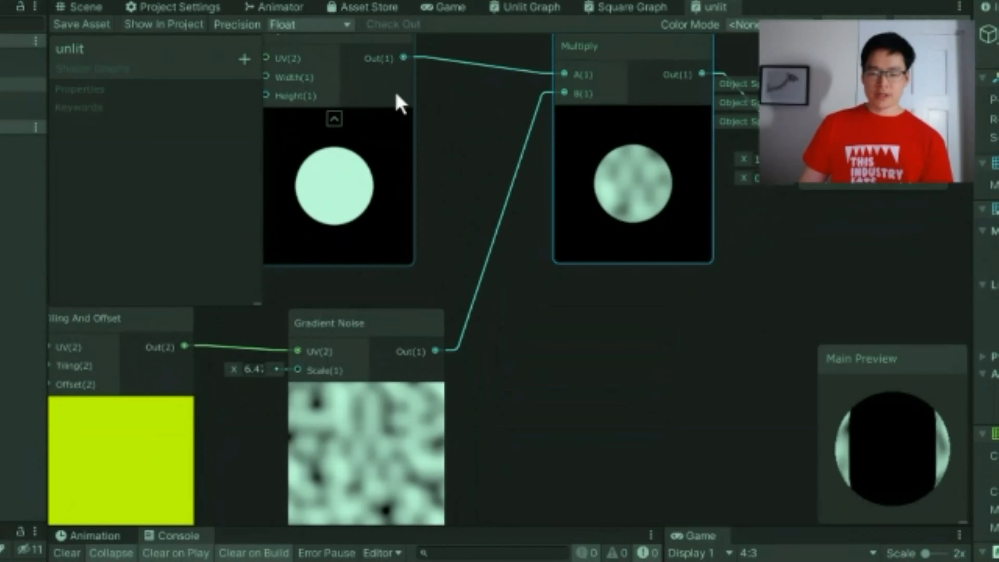
- Try a Lerp node with Ellipse's output on A, Gradient Noise's output on B and a small T value, and delete it
{"action": "left_click_drag", "start_coordinate": [511, 226], "coordinate": [535, 338]}
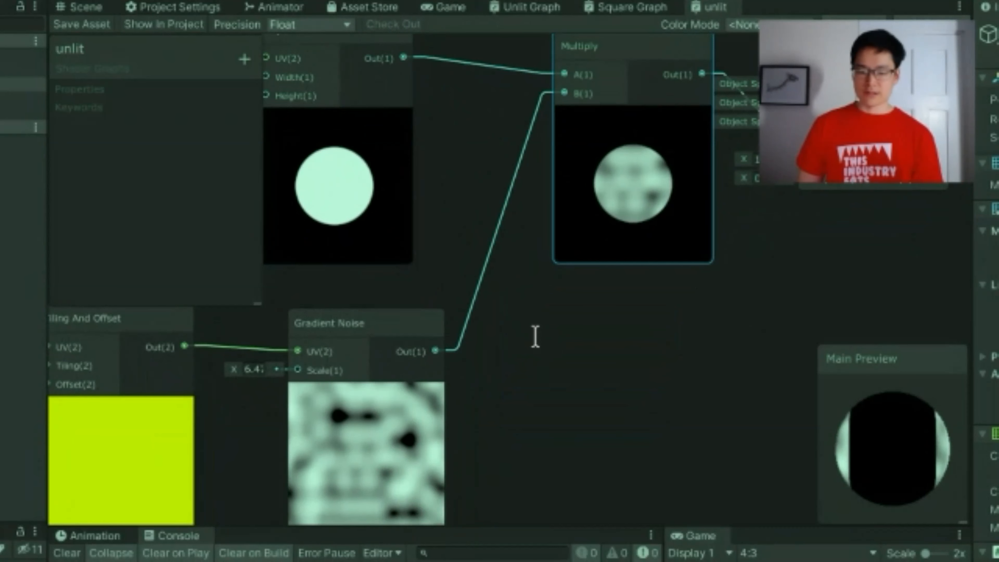
{"action": "key", "text": "Return"}
{"action": "left_click_drag", "start_coordinate": [435, 350], "coordinate": [552, 367]}
{"action": "middle_click_drag", "start_coordinate": [567, 409], "coordinate": [567, 362]}
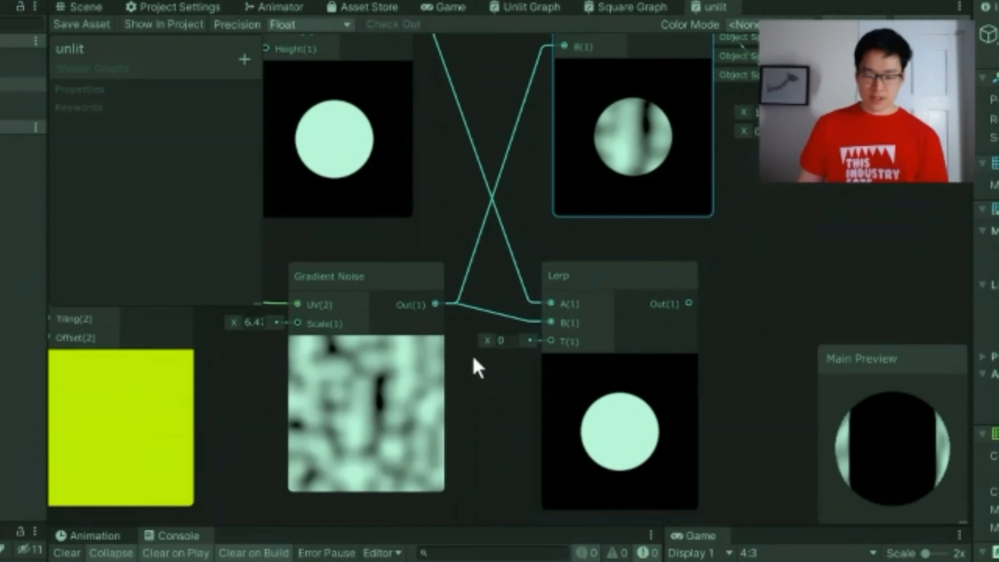
{"action": "mouse_move", "coordinate": [490, 343]}
{"action": "left_mouse_down"}
{"action": "mouse_move", "coordinate": [511, 339]}
{"action": "mouse_move", "coordinate": [477, 346]}
{"action": "mouse_move", "coordinate": [499, 341]}
{"action": "mouse_move", "coordinate": [487, 341]}
{"action": "left_mouse_up"}
{"action": "left_click", "coordinate": [598, 281]}
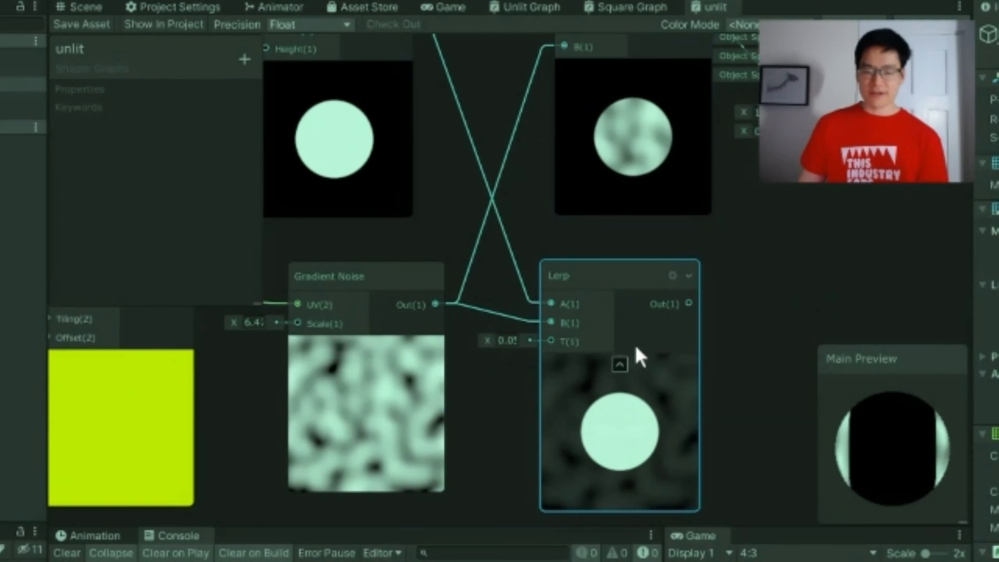
{"action": "key", "text": "Delete"}
- Move Multiply slightly closer to Ellipse and shift the unconnected node above UV farther up
{"action": "scroll", "coordinate": [634, 307], "scroll_direction": "up", "scroll_amount": 1}
{"action": "middle_click_drag", "start_coordinate": [565, 181], "coordinate": [794, 354]}
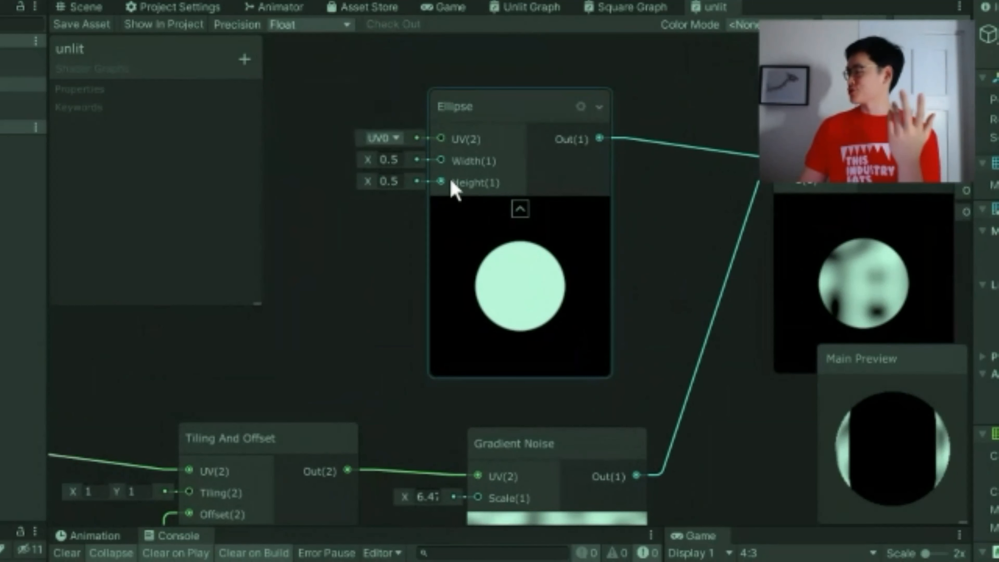
{"action": "middle_click_drag", "start_coordinate": [557, 324], "coordinate": [521, 334]}
{"action": "middle_click_drag", "start_coordinate": [694, 313], "coordinate": [671, 307]}
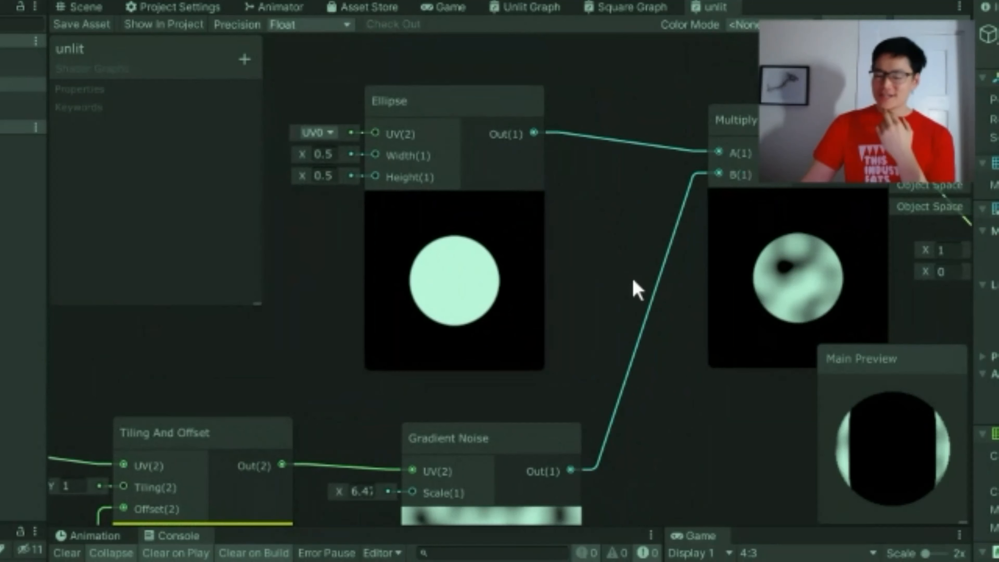
{"action": "left_click_drag", "start_coordinate": [722, 288], "coordinate": [676, 304]}
{"action": "scroll", "coordinate": [633, 372], "scroll_direction": "down", "scroll_amount": 1}
{"action": "middle_click_drag", "start_coordinate": [628, 372], "coordinate": [638, 228]}
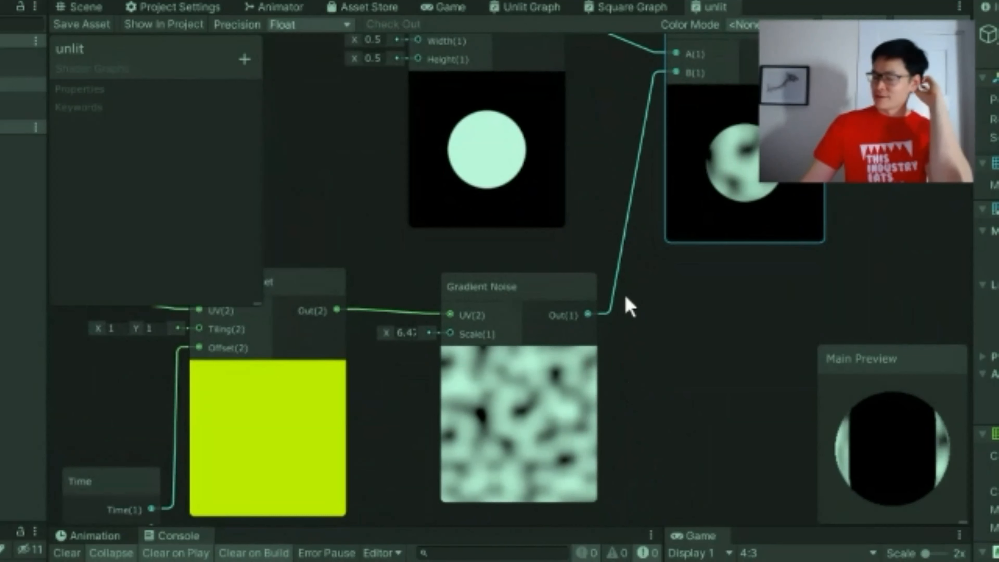
{"action": "scroll", "coordinate": [624, 294], "scroll_direction": "down", "scroll_amount": 2}
{"action": "middle_click_drag", "start_coordinate": [490, 262], "coordinate": [685, 239]}
{"action": "left_click_drag", "start_coordinate": [288, 169], "coordinate": [271, 96]}
{"action": "left_click", "coordinate": [437, 174]}
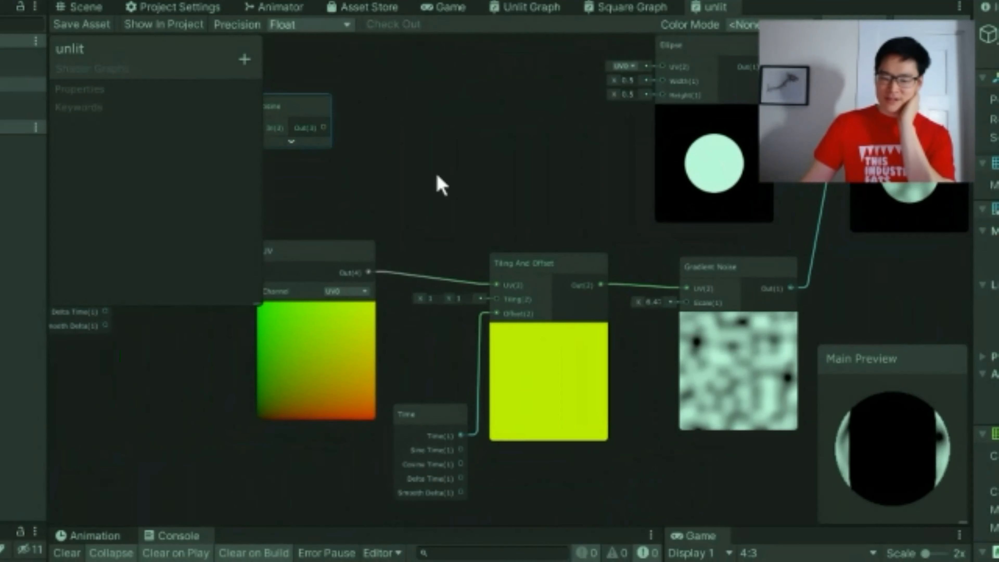
- Arrange UV, Time, Tiling And Offset, Gradient Noise, Ellipse and Multiply into a compact layout
{"action": "middle_click_drag", "start_coordinate": [437, 174], "coordinate": [322, 175]}
{"action": "left_click_drag", "start_coordinate": [398, 363], "coordinate": [435, 361]}
{"action": "left_click_drag", "start_coordinate": [325, 413], "coordinate": [359, 385]}
{"action": "left_click", "coordinate": [263, 390]}
{"action": "left_click_drag", "start_coordinate": [229, 384], "coordinate": [344, 311]}
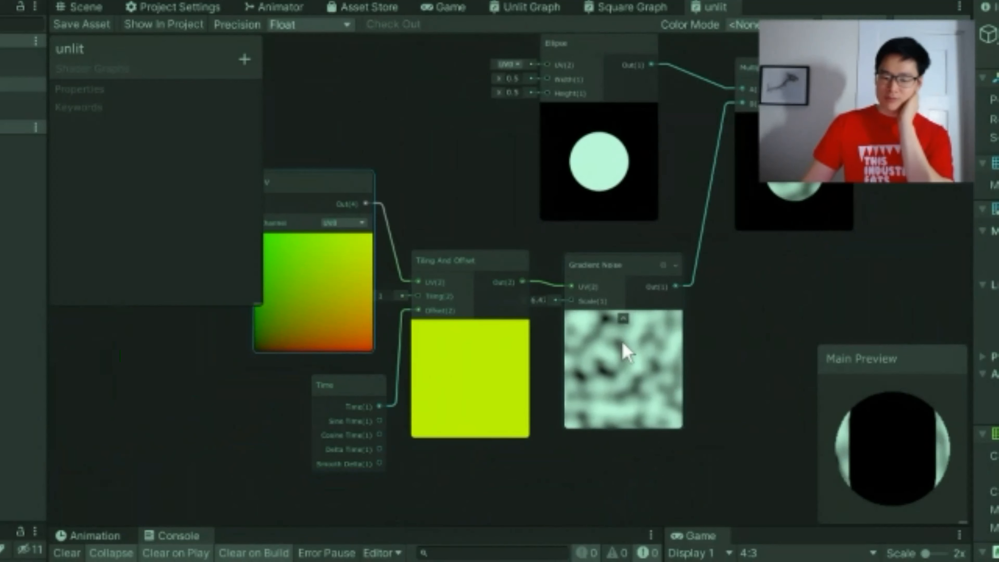
{"action": "left_click_drag", "start_coordinate": [657, 317], "coordinate": [665, 319]}
{"action": "left_click_drag", "start_coordinate": [656, 198], "coordinate": [597, 204]}
{"action": "left_click_drag", "start_coordinate": [801, 193], "coordinate": [791, 218]}
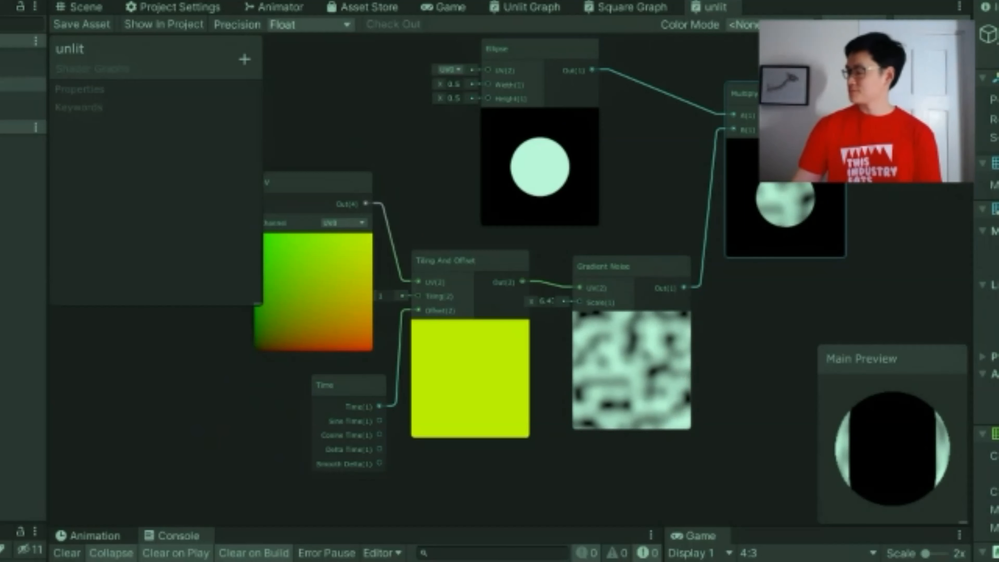
- Add a Position node in the free space beside the Unlit Master
{"action": "scroll", "coordinate": [658, 330], "scroll_direction": "down", "scroll_amount": 3}
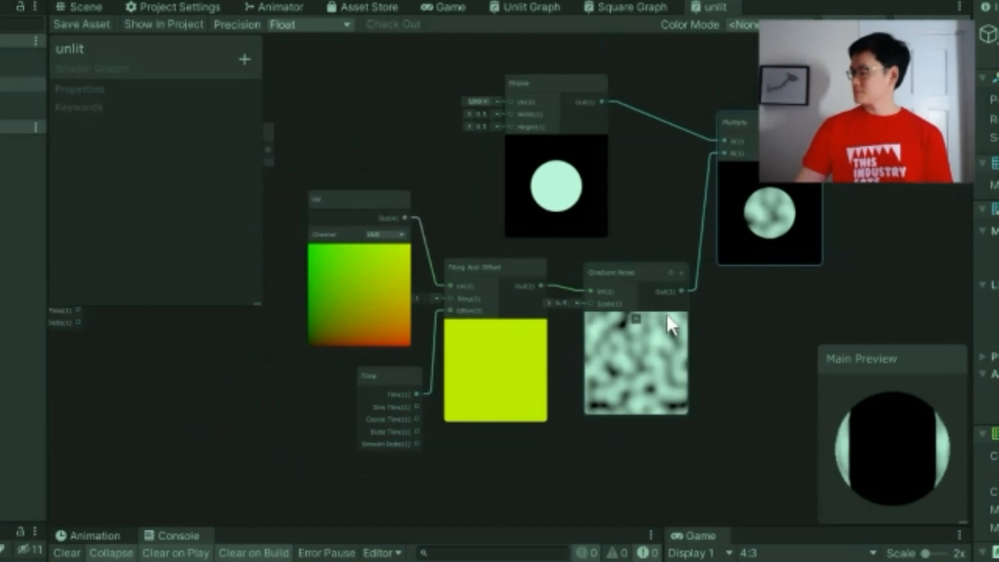
{"action": "middle_click_drag", "start_coordinate": [740, 353], "coordinate": [656, 325]}
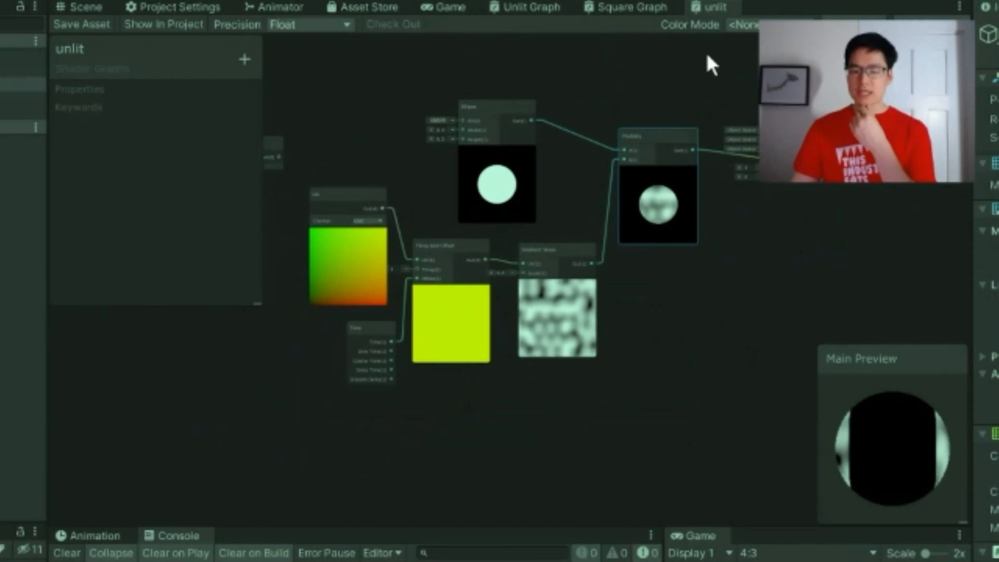
{"action": "scroll", "coordinate": [765, 136], "scroll_direction": "up", "scroll_amount": 6}
{"action": "middle_click_drag", "start_coordinate": [861, 135], "coordinate": [783, 184]}
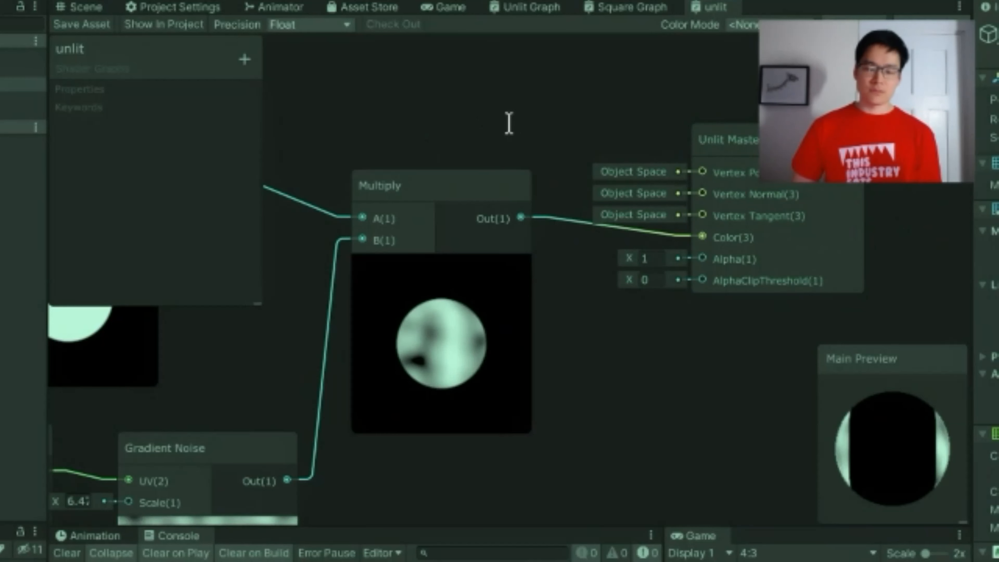
{"action": "key", "text": "Return"}
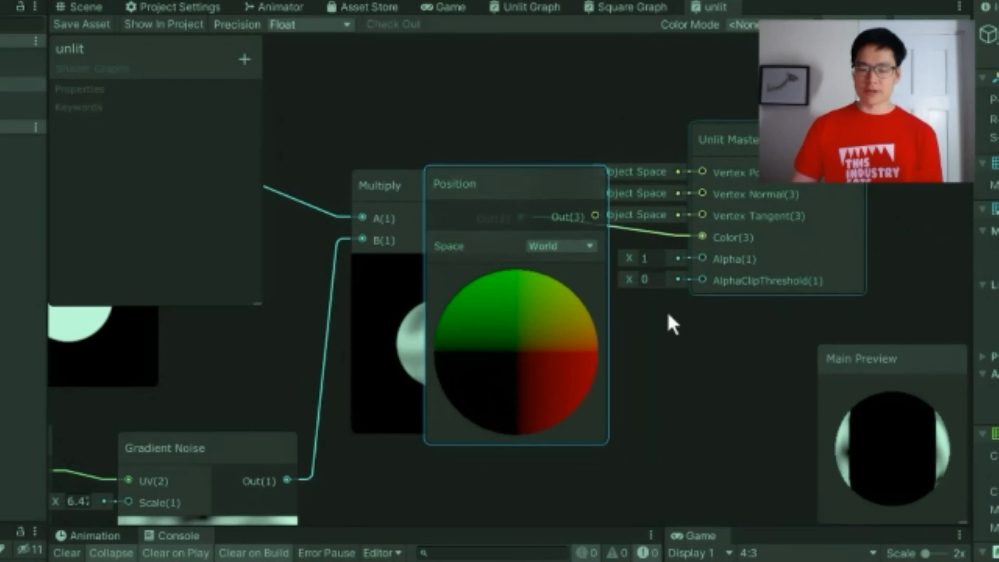
{"action": "middle_click_drag", "start_coordinate": [667, 313], "coordinate": [674, 526]}
- Examine the Unlit Graph's color branches and the chain from Add through Length and Step to Multiply
{"action": "middle_click_drag", "start_coordinate": [551, 478], "coordinate": [502, 305]}
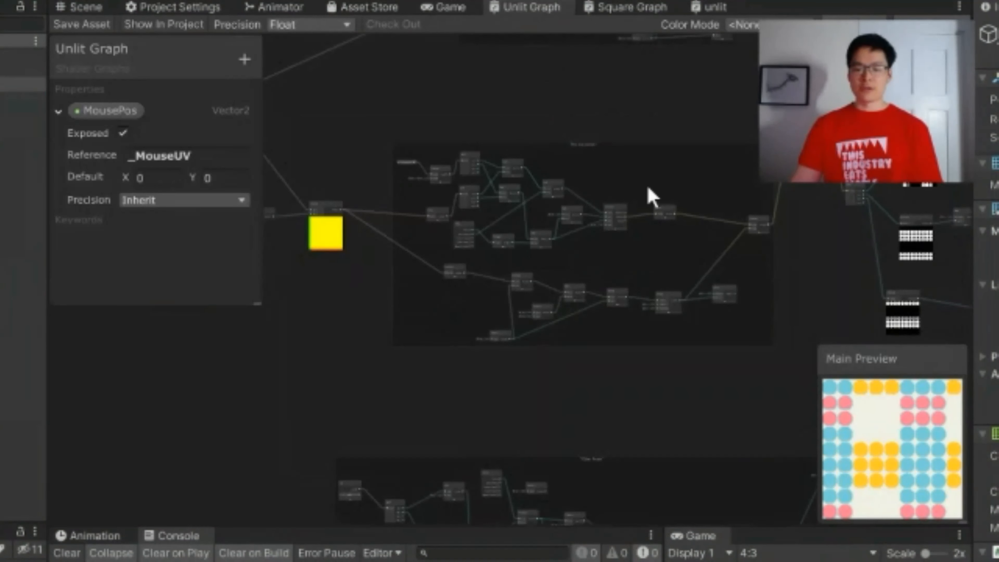
{"action": "scroll", "coordinate": [243, 271], "scroll_direction": "up", "scroll_amount": 6}
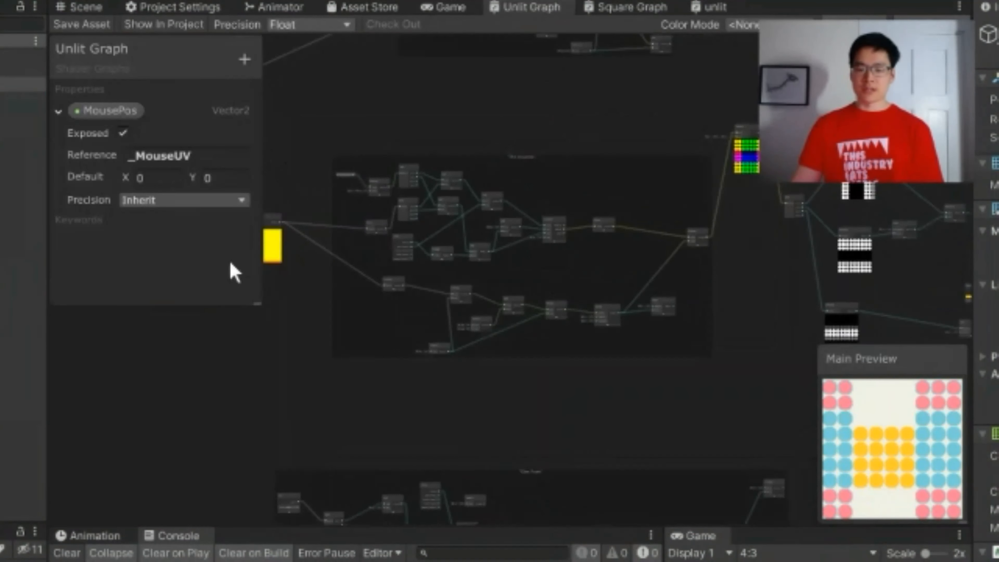
{"action": "scroll", "coordinate": [656, 308], "scroll_direction": "up", "scroll_amount": 6}
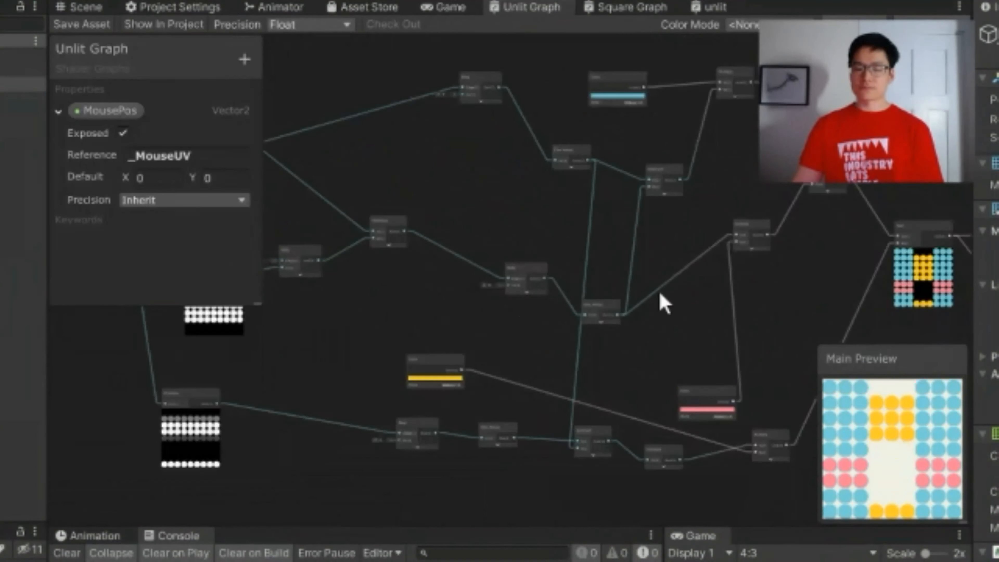
{"action": "scroll", "coordinate": [704, 310], "scroll_direction": "down", "scroll_amount": 5}
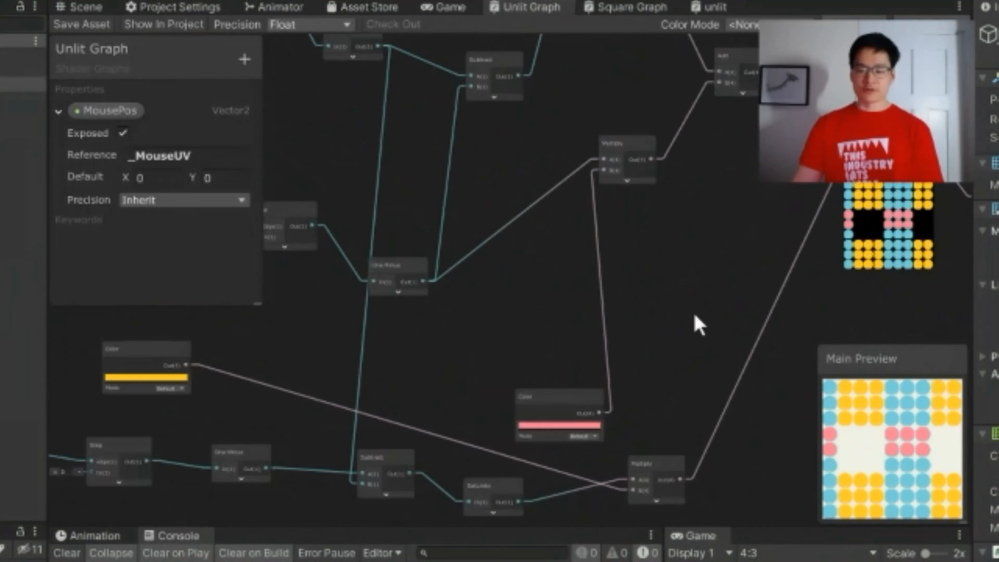
{"action": "scroll", "coordinate": [513, 312], "scroll_direction": "up", "scroll_amount": 5}
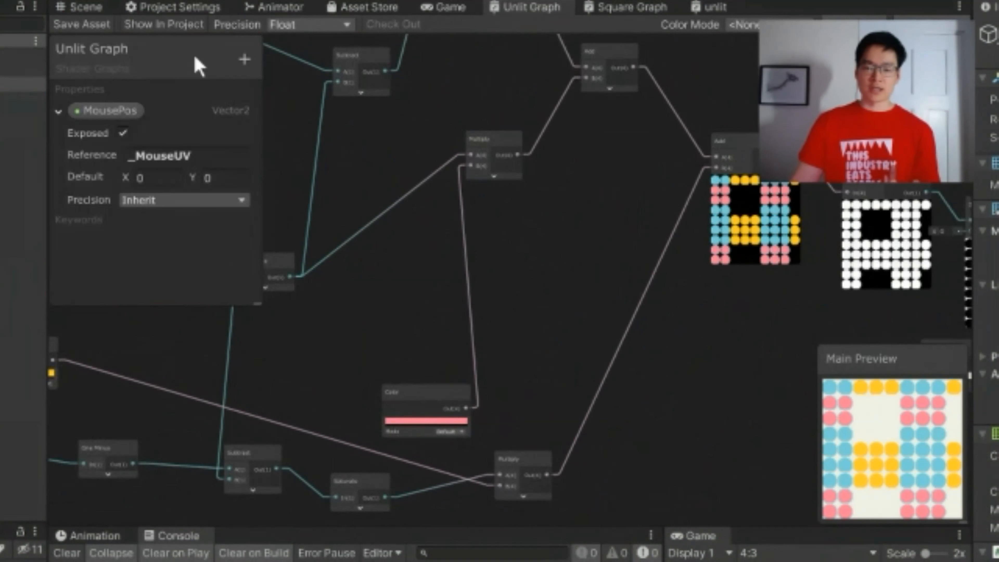
{"action": "middle_click_drag", "start_coordinate": [519, 229], "coordinate": [334, 335]}
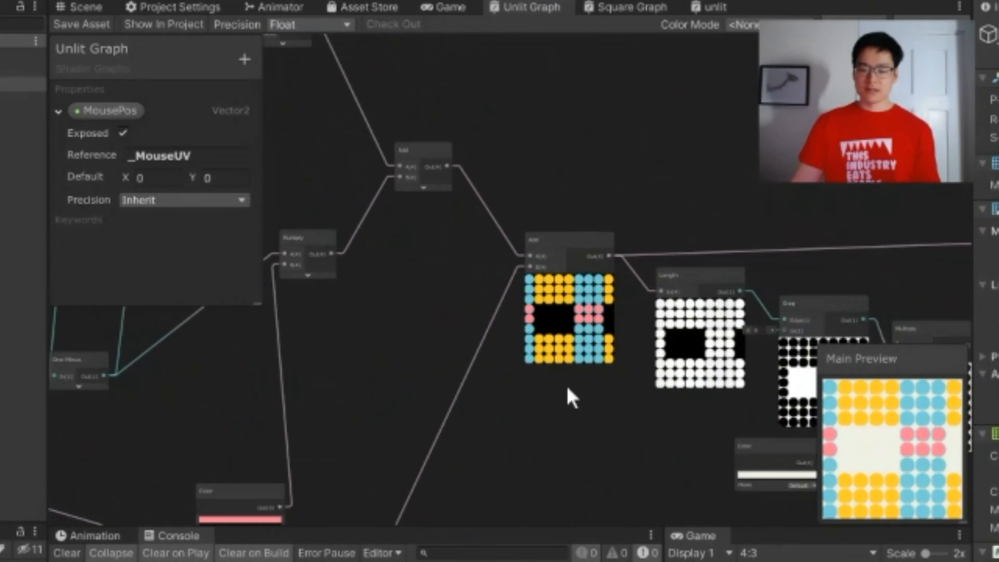
{"action": "middle_click_drag", "start_coordinate": [571, 398], "coordinate": [457, 308]}
{"action": "scroll", "coordinate": [528, 319], "scroll_direction": "up", "scroll_amount": 5}
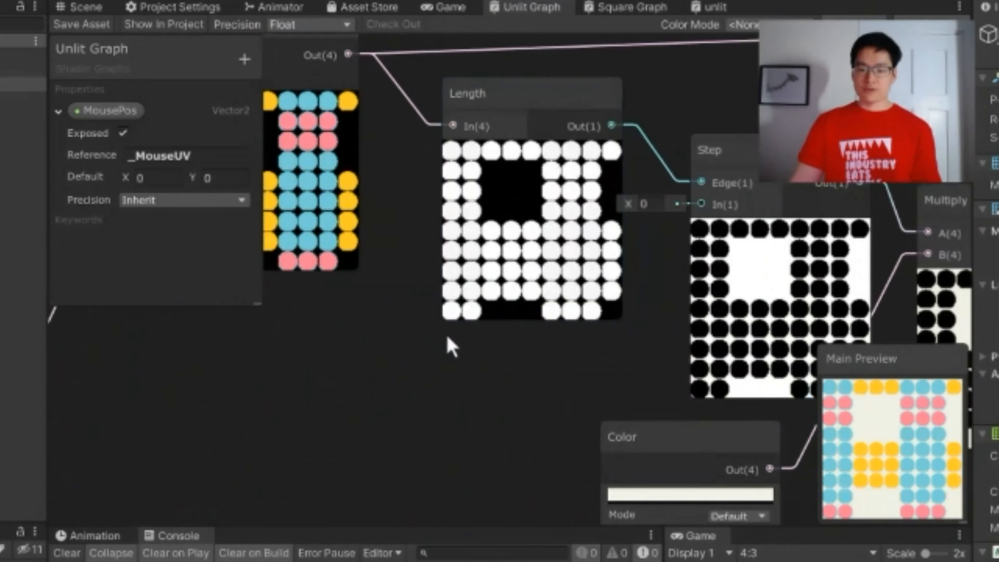
{"action": "scroll", "coordinate": [451, 347], "scroll_direction": "down", "scroll_amount": 3}
{"action": "middle_click_drag", "start_coordinate": [452, 403], "coordinate": [523, 409]}
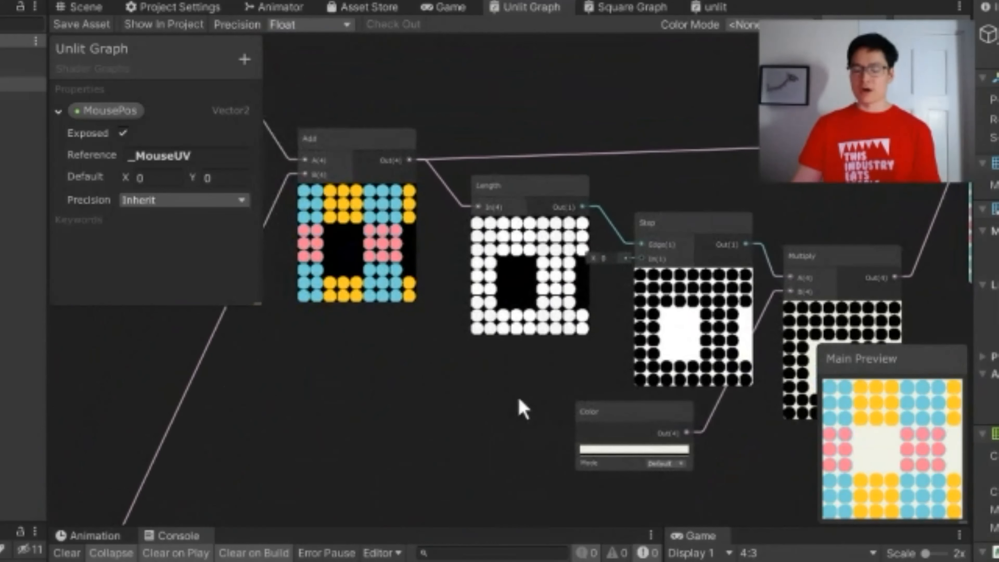
- Move the cream Color node below Step and move the Add node closer to Length
{"action": "left_click_drag", "start_coordinate": [607, 426], "coordinate": [672, 445]}
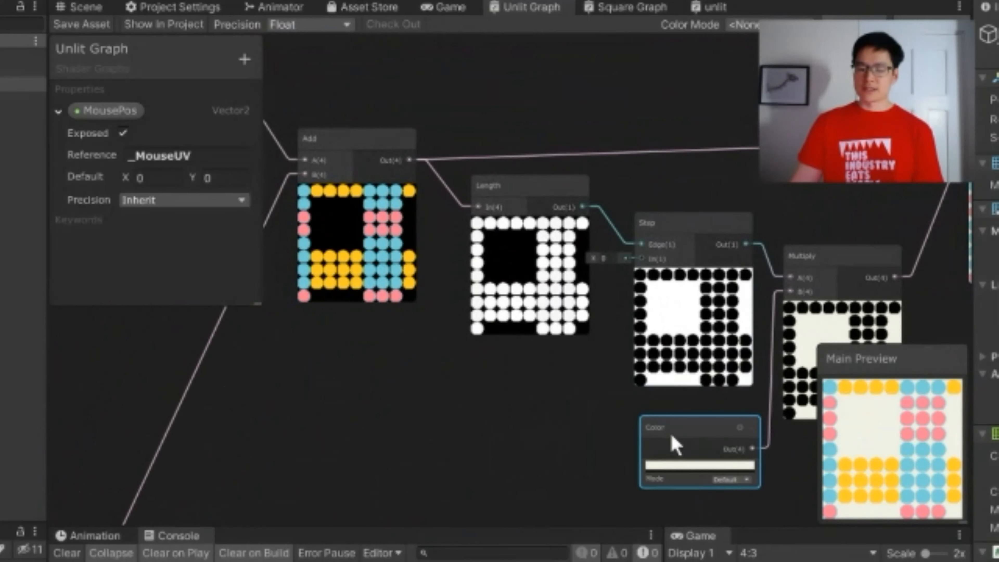
{"action": "scroll", "coordinate": [519, 225], "scroll_direction": "up", "scroll_amount": 3}
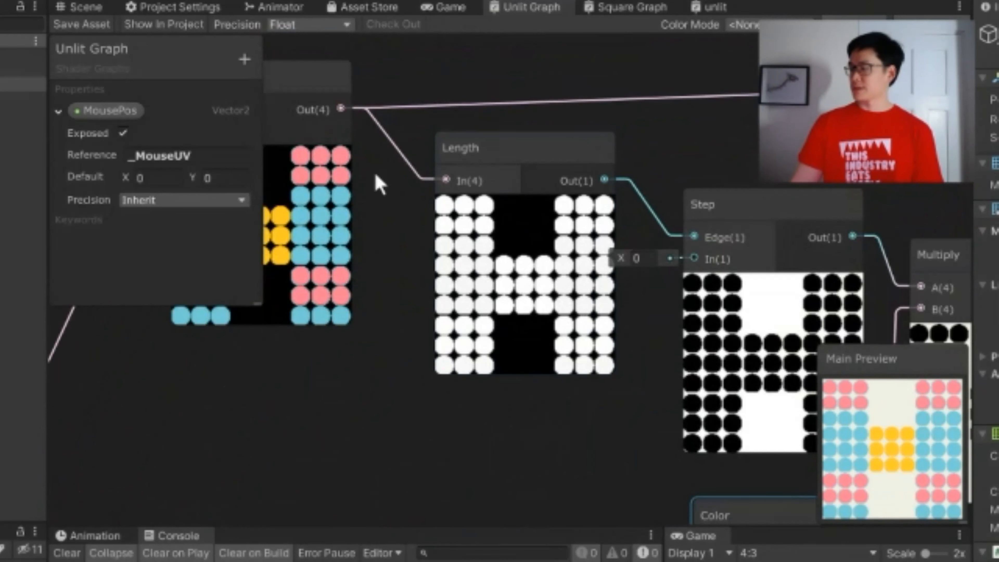
{"action": "left_click_drag", "start_coordinate": [313, 228], "coordinate": [360, 210]}
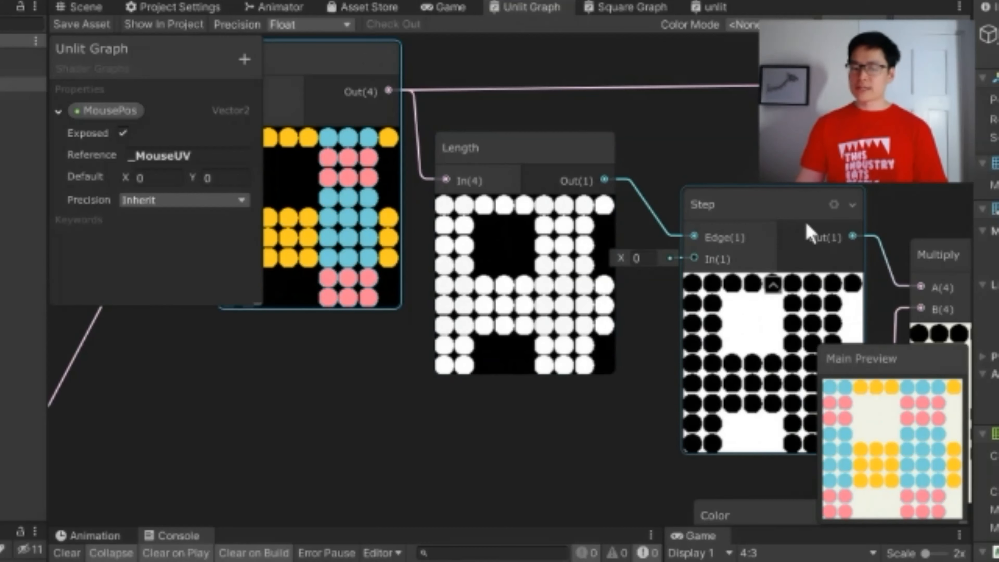
- Add a Preview node fed by the output of the Multiply that combines Step with the cream color
{"action": "middle_click_drag", "start_coordinate": [883, 188], "coordinate": [698, 175]}
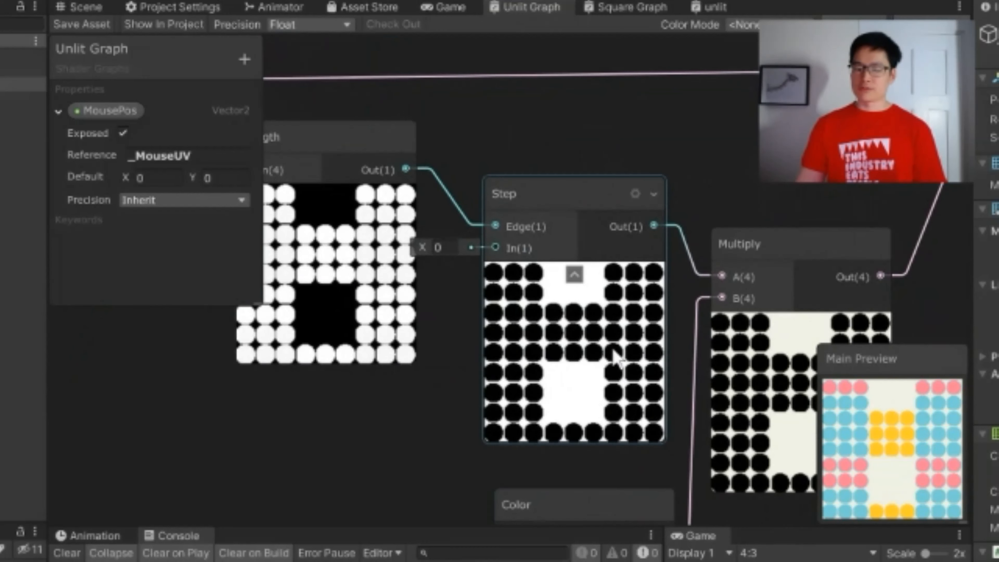
{"action": "middle_click_drag", "start_coordinate": [613, 362], "coordinate": [554, 323]}
{"action": "middle_click_drag", "start_coordinate": [623, 326], "coordinate": [605, 324]}
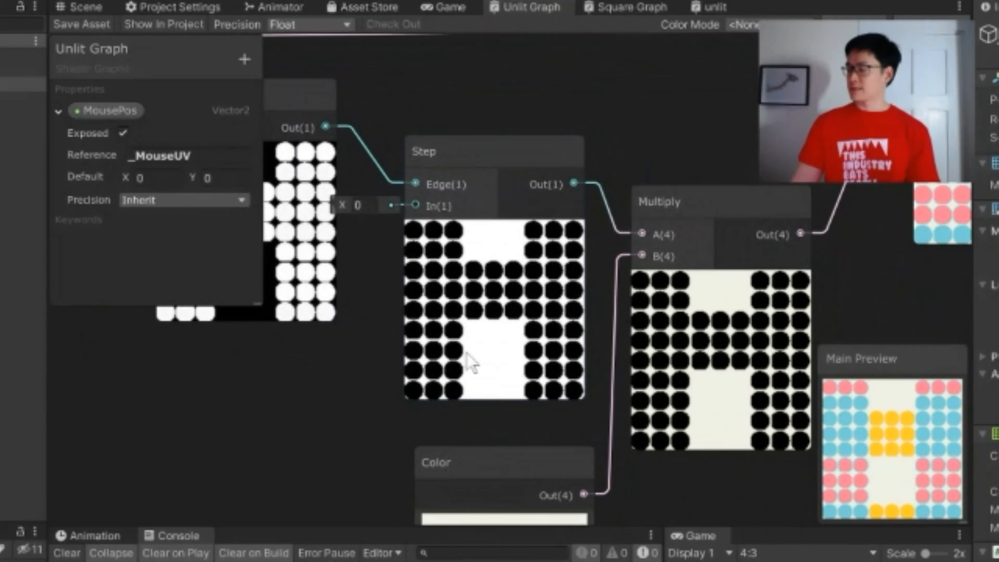
{"action": "middle_click_drag", "start_coordinate": [491, 248], "coordinate": [442, 160]}
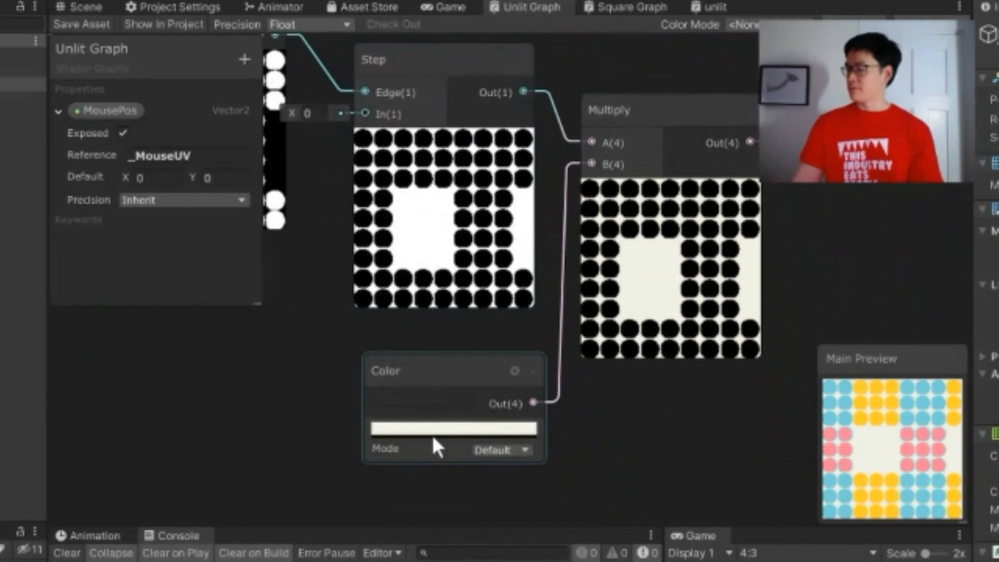
{"action": "middle_click_drag", "start_coordinate": [671, 212], "coordinate": [614, 245]}
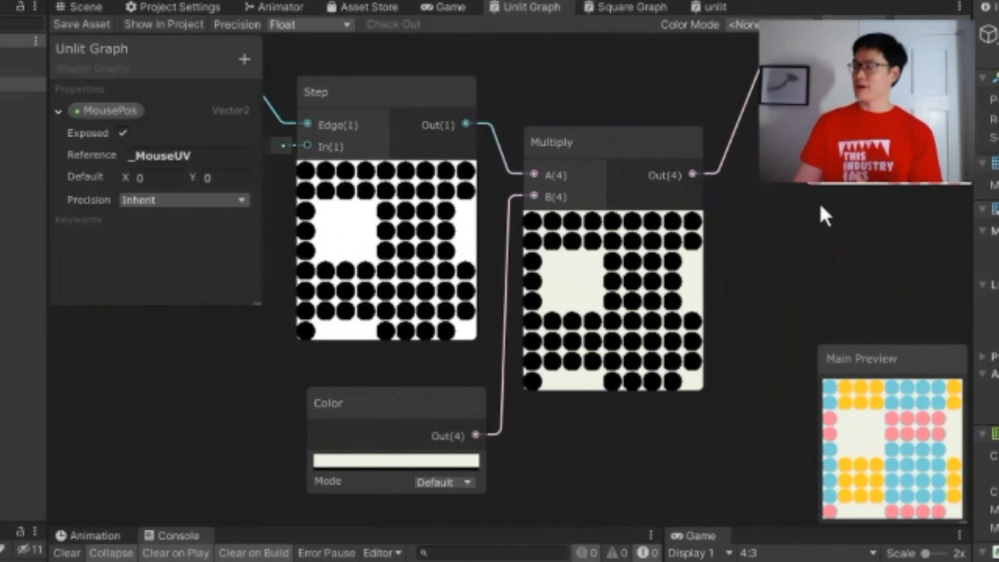
{"action": "middle_click_drag", "start_coordinate": [829, 215], "coordinate": [512, 389]}
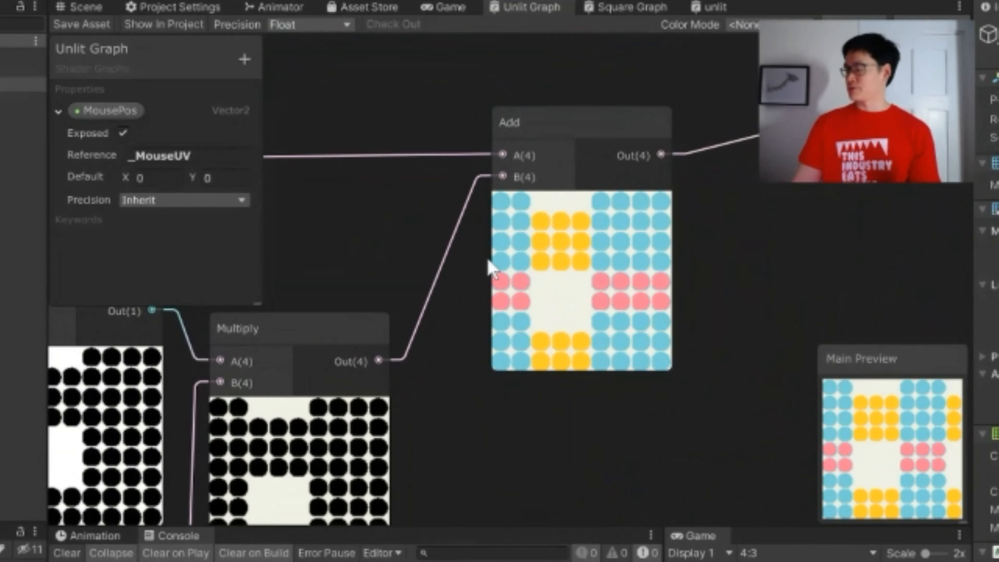
{"action": "left_click_drag", "start_coordinate": [379, 360], "coordinate": [490, 422]}
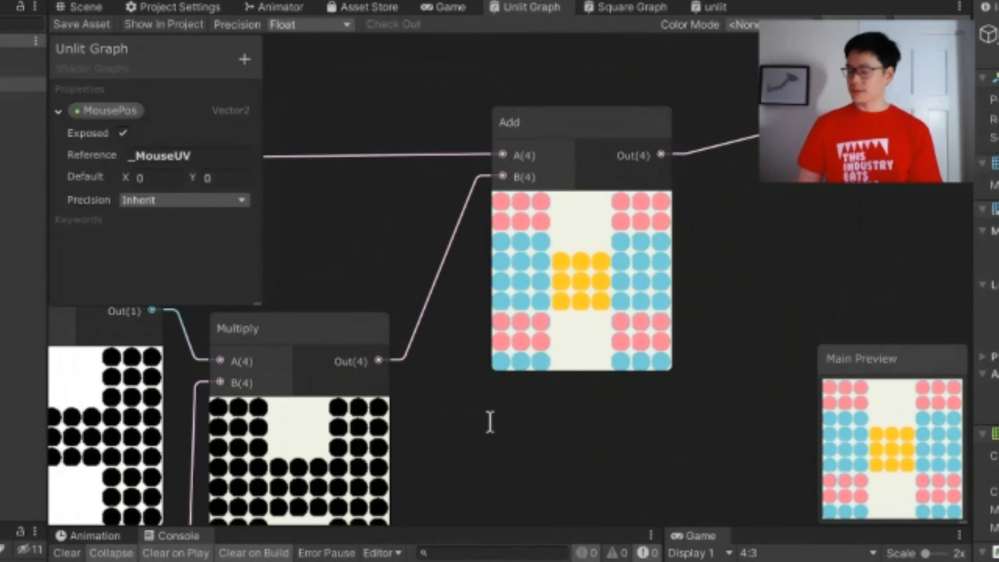
{"action": "key", "text": "Return"}
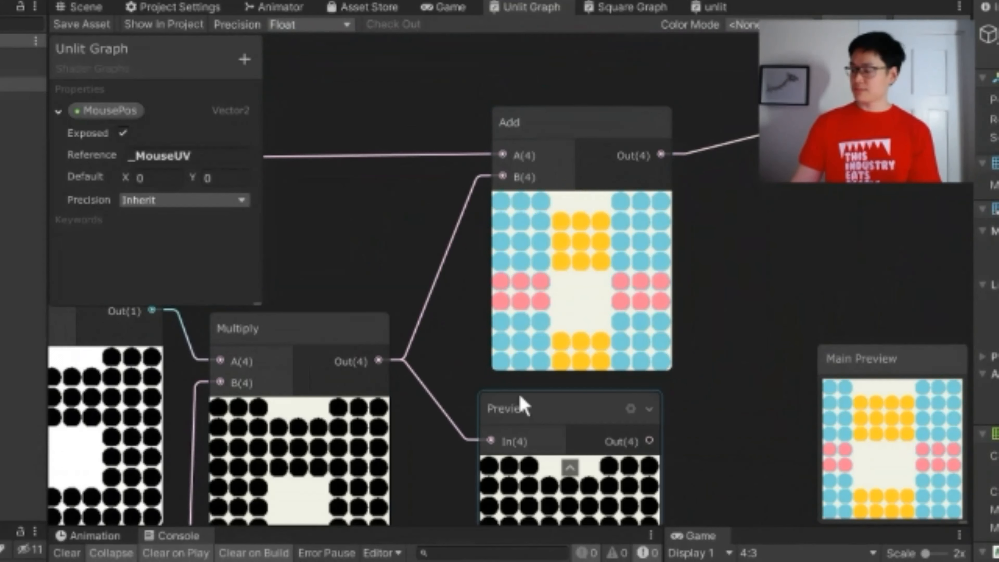
{"action": "scroll", "coordinate": [519, 396], "scroll_direction": "down", "scroll_amount": 1}
{"action": "scroll", "coordinate": [523, 421], "scroll_direction": "up", "scroll_amount": 1}
{"action": "middle_click_drag", "start_coordinate": [515, 431], "coordinate": [520, 331]}
{"action": "left_click", "coordinate": [551, 303]}
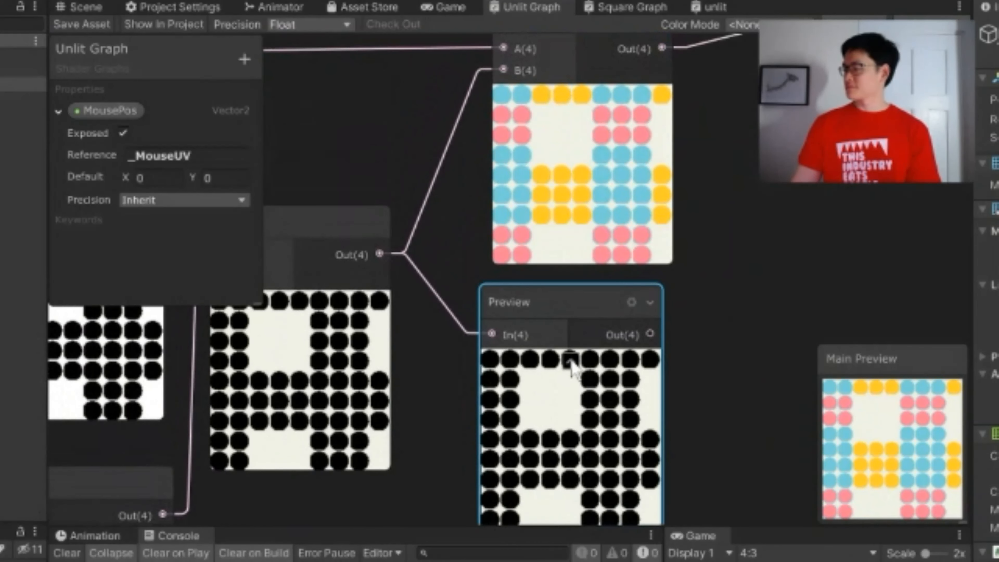
- Try slate blue and tan on the background Color node feeding Multiply, and set it to a dark mustard yellow
{"action": "middle_click_drag", "start_coordinate": [430, 468], "coordinate": [553, 290]}
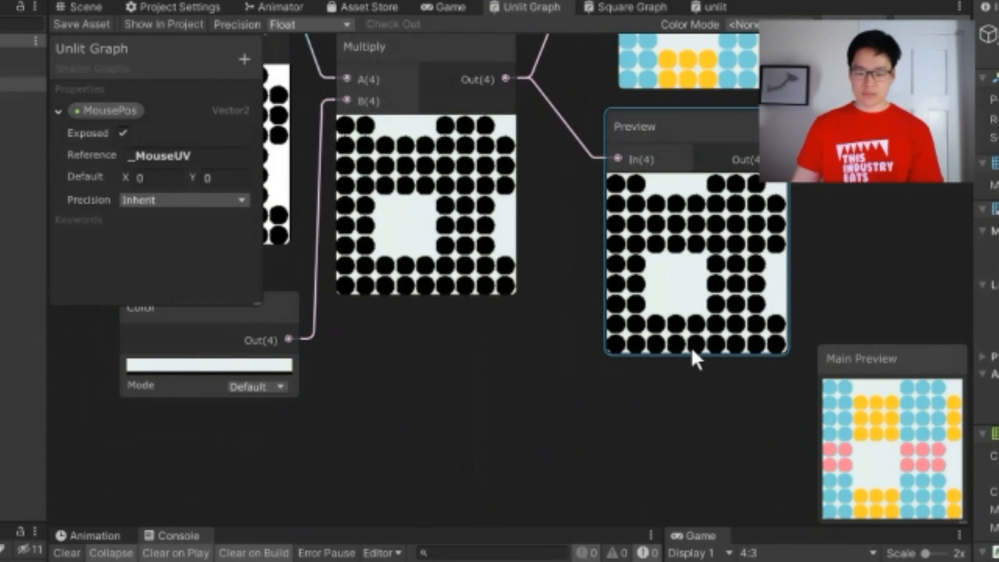
{"action": "key", "text": "ctrl+z"}
{"action": "key", "text": "ctrl+z"}
{"action": "key", "text": "ctrl+z"}
{"action": "key", "text": "ctrl+z"}
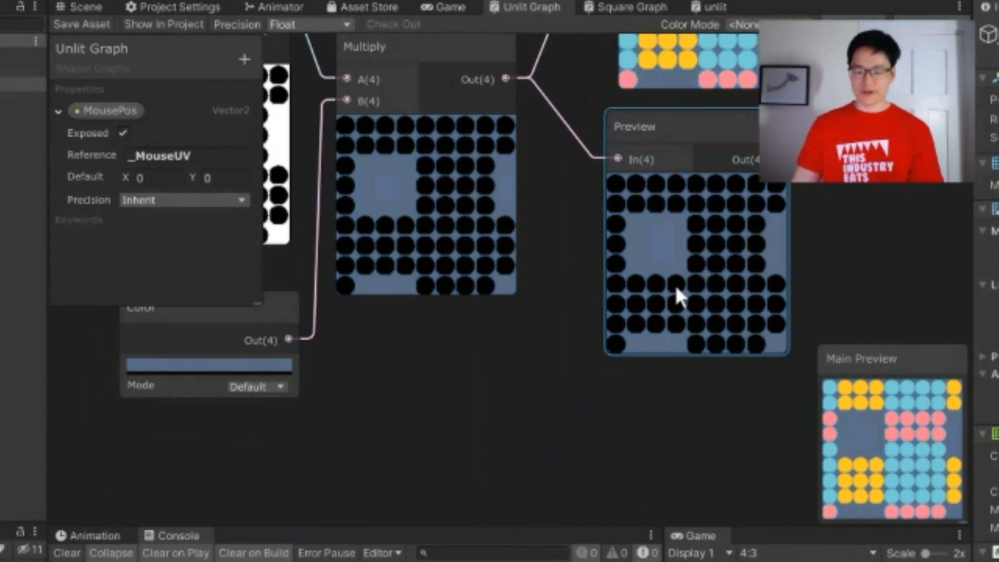
{"action": "key", "text": "ctrl+z"}
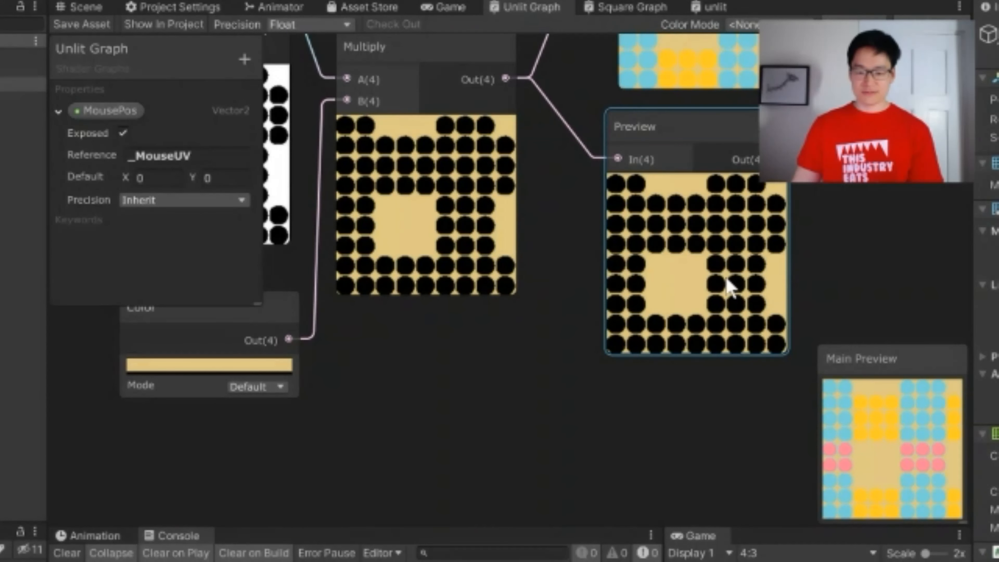
{"action": "key", "text": "ctrl+z"}
{"action": "key", "text": "ctrl+z"}
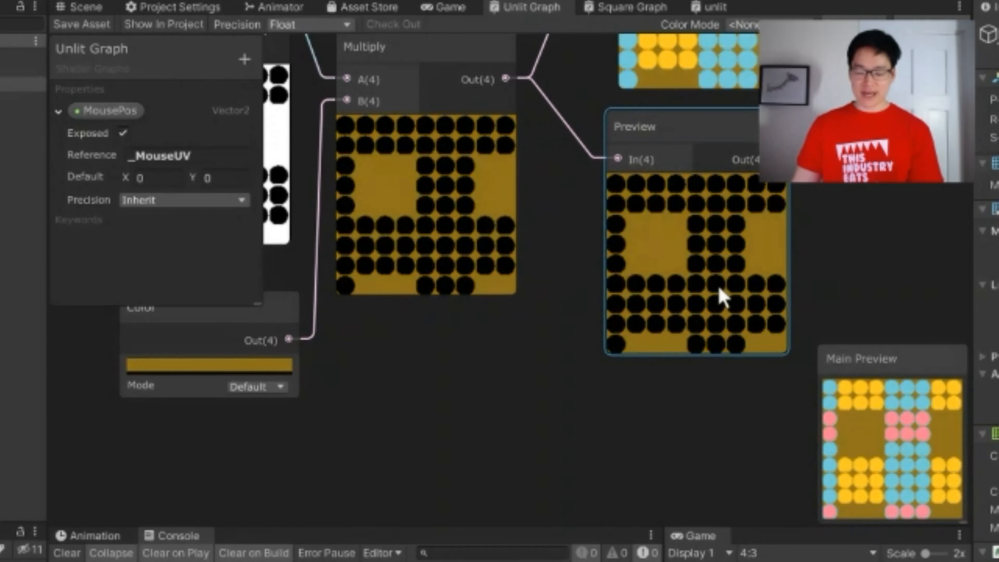
{"action": "mouse_move", "coordinate": [724, 258]}
{"action": "left_mouse_down"}
{"action": "mouse_move", "coordinate": [723, 247]}
{"action": "mouse_move", "coordinate": [694, 281]}
{"action": "mouse_move", "coordinate": [685, 264]}
{"action": "mouse_move", "coordinate": [667, 306]}
{"action": "mouse_move", "coordinate": [750, 292]}
{"action": "mouse_move", "coordinate": [760, 272]}
{"action": "mouse_move", "coordinate": [715, 276]}
{"action": "mouse_move", "coordinate": [725, 312]}
{"action": "mouse_move", "coordinate": [742, 286]}
{"action": "mouse_move", "coordinate": [713, 256]}
{"action": "mouse_move", "coordinate": [714, 276]}
{"action": "left_mouse_up"}
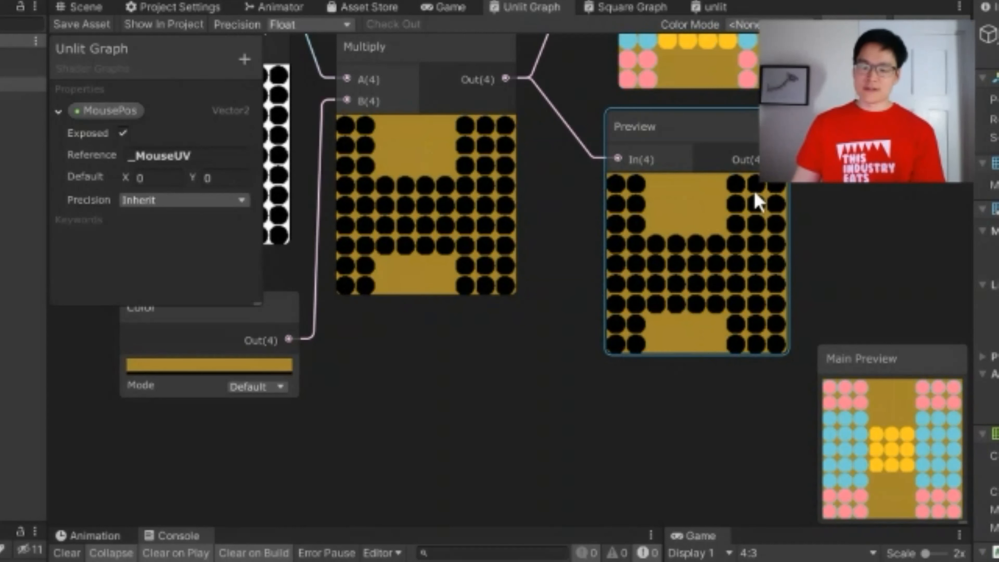
{"action": "mouse_move", "coordinate": [731, 279]}
{"action": "left_mouse_down"}
{"action": "mouse_move", "coordinate": [732, 325]}
{"action": "mouse_move", "coordinate": [734, 278]}
{"action": "left_mouse_up"}
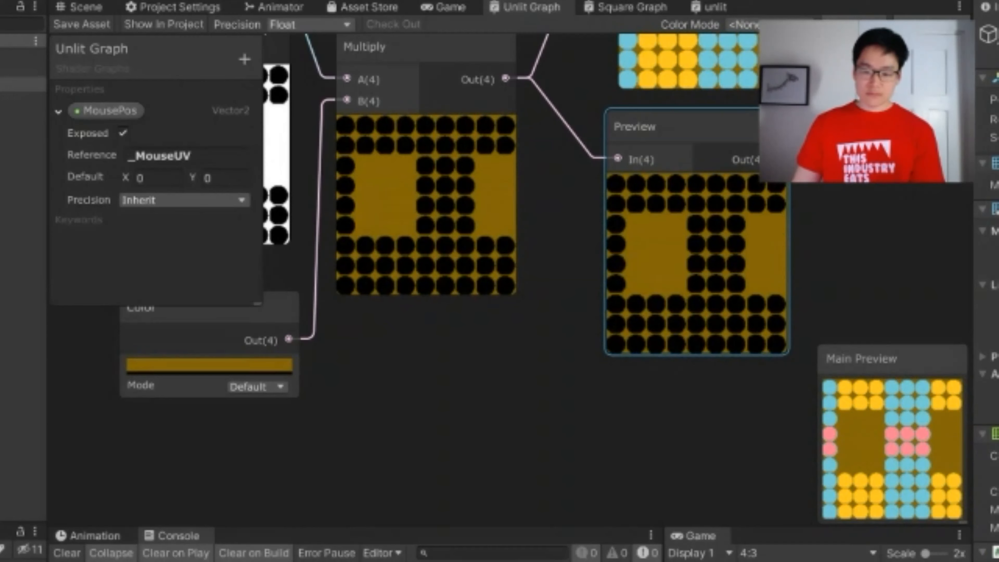
- Trace the Unlit Graph from the final Add back through the color-masking branches to Split and the Multiply feeding it
{"action": "middle_click_drag", "start_coordinate": [622, 240], "coordinate": [636, 325]}
{"action": "scroll", "coordinate": [593, 338], "scroll_direction": "down", "scroll_amount": 4}
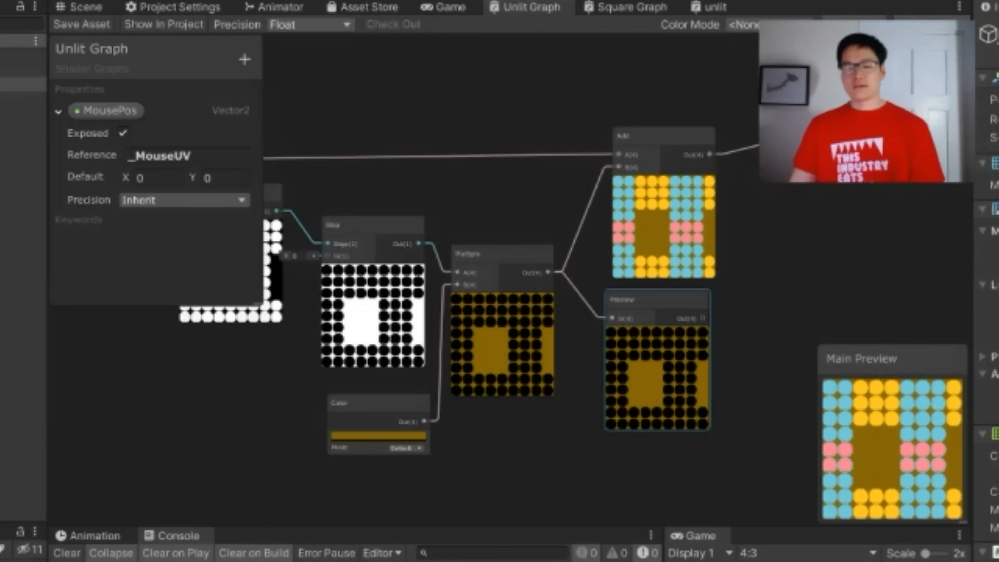
{"action": "middle_click_drag", "start_coordinate": [660, 174], "coordinate": [857, 143]}
{"action": "middle_click_drag", "start_coordinate": [547, 172], "coordinate": [759, 205]}
{"action": "middle_click_drag", "start_coordinate": [398, 236], "coordinate": [532, 337]}
{"action": "left_click_drag", "start_coordinate": [666, 347], "coordinate": [590, 345]}
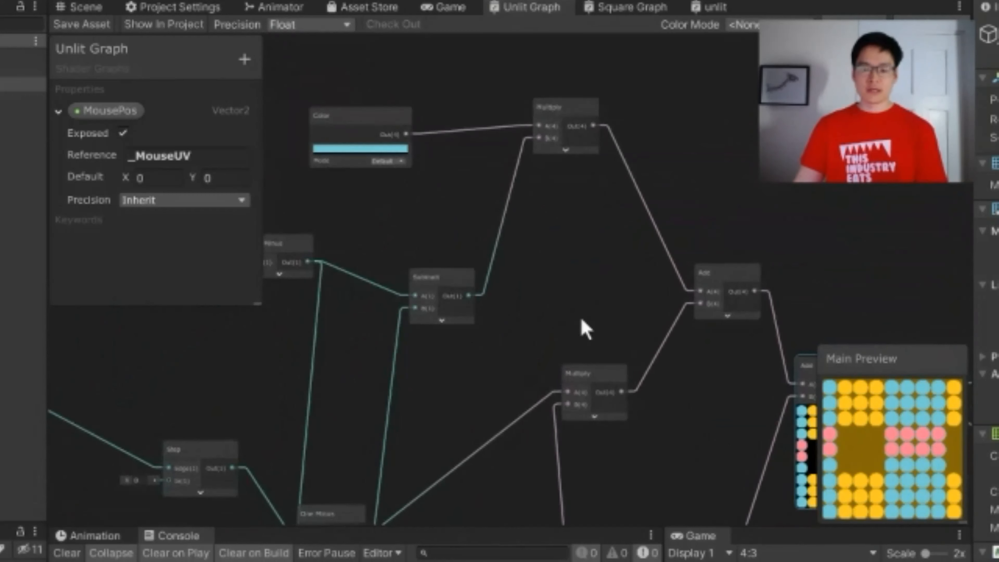
{"action": "scroll", "coordinate": [578, 339], "scroll_direction": "down", "scroll_amount": 3}
{"action": "middle_click_drag", "start_coordinate": [596, 277], "coordinate": [845, 252]}
{"action": "middle_click_drag", "start_coordinate": [605, 310], "coordinate": [885, 335]}
{"action": "middle_click_drag", "start_coordinate": [523, 334], "coordinate": [707, 452]}
{"action": "middle_click_drag", "start_coordinate": [526, 272], "coordinate": [573, 360]}
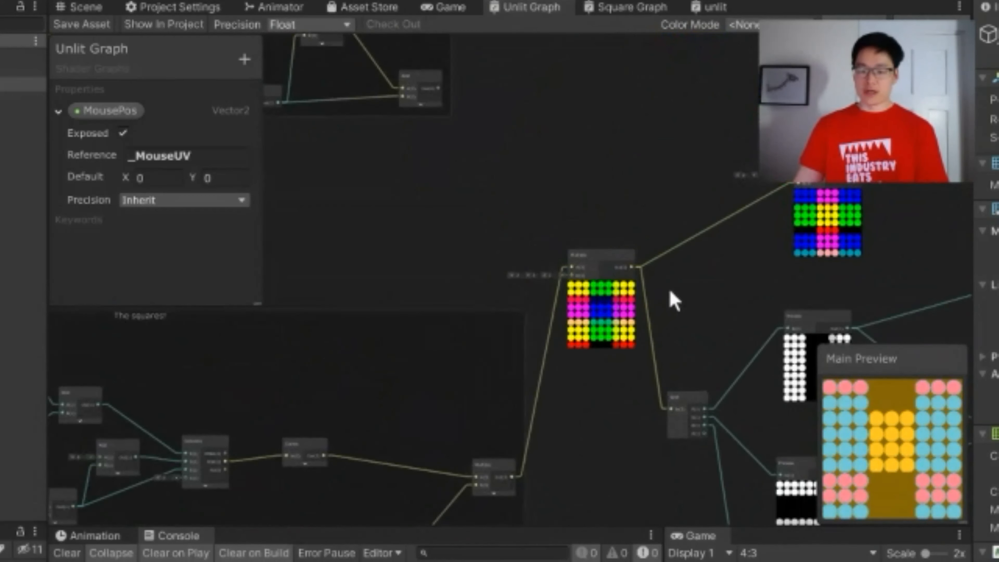
{"action": "scroll", "coordinate": [680, 288], "scroll_direction": "up", "scroll_amount": 3}
{"action": "middle_click_drag", "start_coordinate": [687, 287], "coordinate": [292, 273]}
{"action": "middle_click_drag", "start_coordinate": [458, 280], "coordinate": [594, 277]}
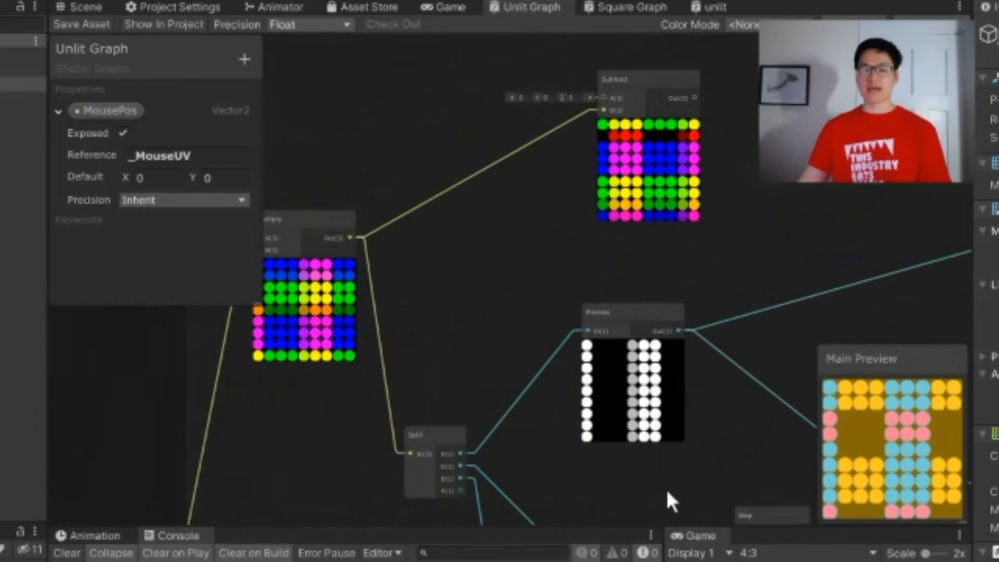
- Examine the squares section from Cosine and Combine back to the Add, Negate and Time nodes that animate it
{"action": "middle_click_drag", "start_coordinate": [524, 319], "coordinate": [602, 397]}
{"action": "scroll", "coordinate": [554, 323], "scroll_direction": "down", "scroll_amount": 1}
{"action": "scroll", "coordinate": [558, 333], "scroll_direction": "down", "scroll_amount": 1}
{"action": "middle_click_drag", "start_coordinate": [557, 333], "coordinate": [647, 345]}
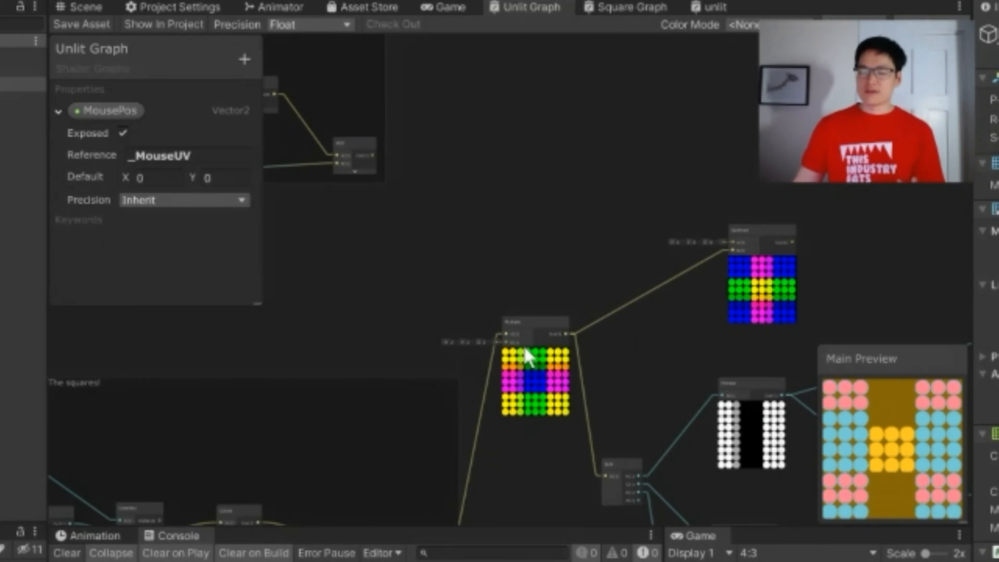
{"action": "middle_click_drag", "start_coordinate": [401, 296], "coordinate": [650, 170]}
{"action": "scroll", "coordinate": [393, 390], "scroll_direction": "up", "scroll_amount": 5}
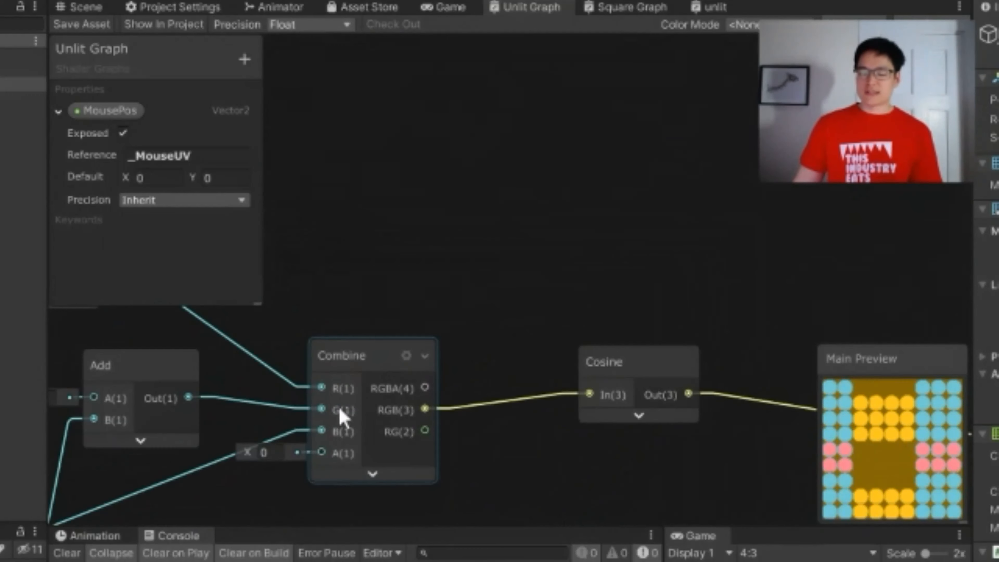
{"action": "middle_click_drag", "start_coordinate": [346, 413], "coordinate": [673, 306]}
{"action": "middle_click_drag", "start_coordinate": [502, 321], "coordinate": [727, 334]}
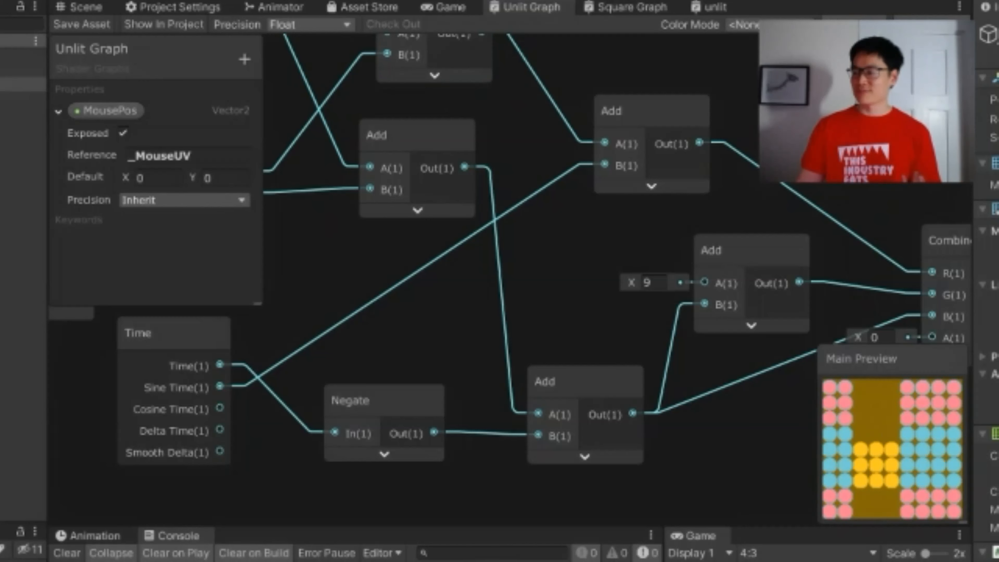
- Examine the Square Graph's chain of Combine, Add and Time nodes, and return to the Unlit Graph
{"action": "left_click", "coordinate": [647, 10]}
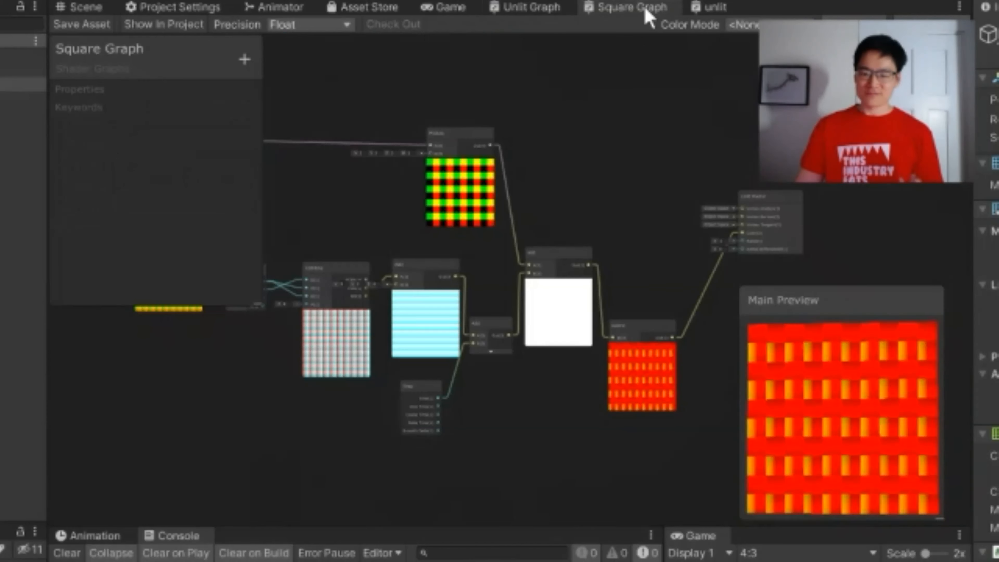
{"action": "middle_click_drag", "start_coordinate": [408, 278], "coordinate": [468, 280]}
{"action": "scroll", "coordinate": [471, 290], "scroll_direction": "up", "scroll_amount": 3}
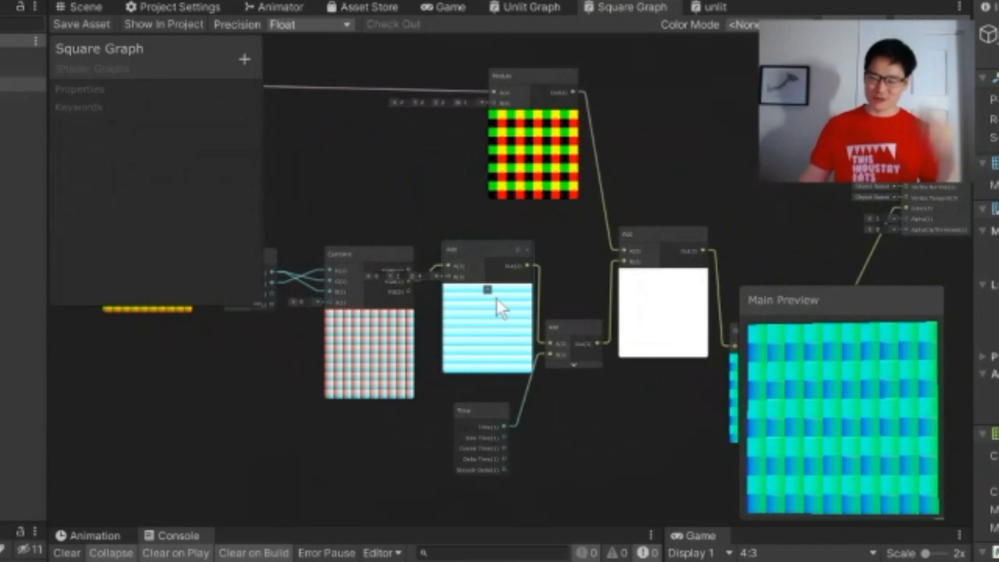
{"action": "scroll", "coordinate": [471, 246], "scroll_direction": "down", "scroll_amount": 2}
{"action": "middle_click_drag", "start_coordinate": [469, 245], "coordinate": [513, 248]}
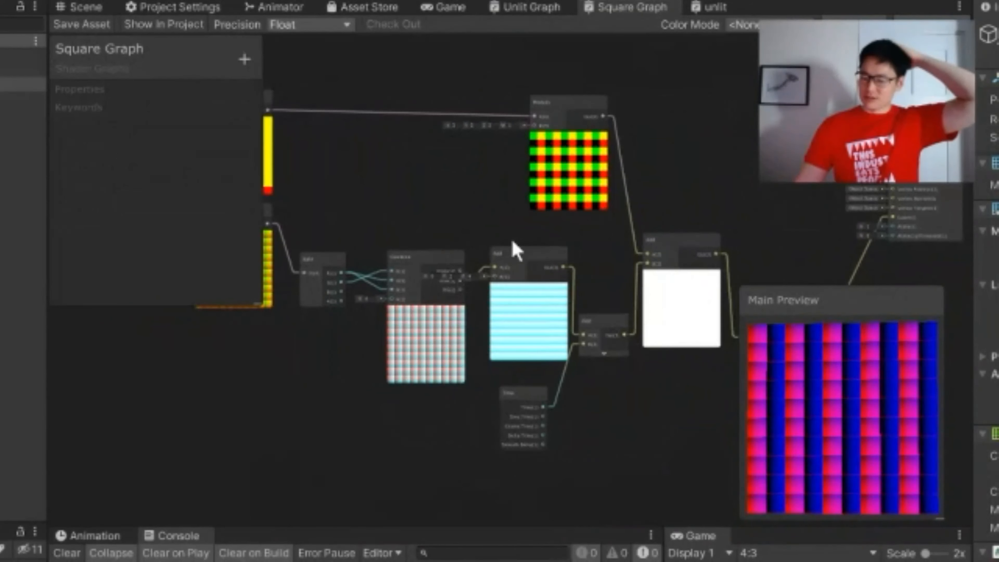
{"action": "middle_click_drag", "start_coordinate": [644, 230], "coordinate": [575, 207]}
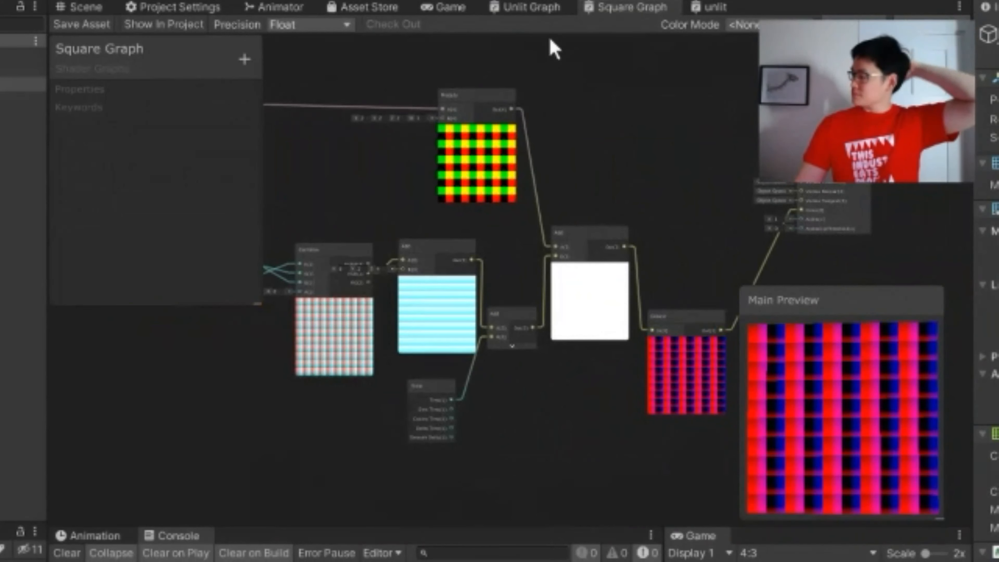
{"action": "left_click", "coordinate": [536, 9]}
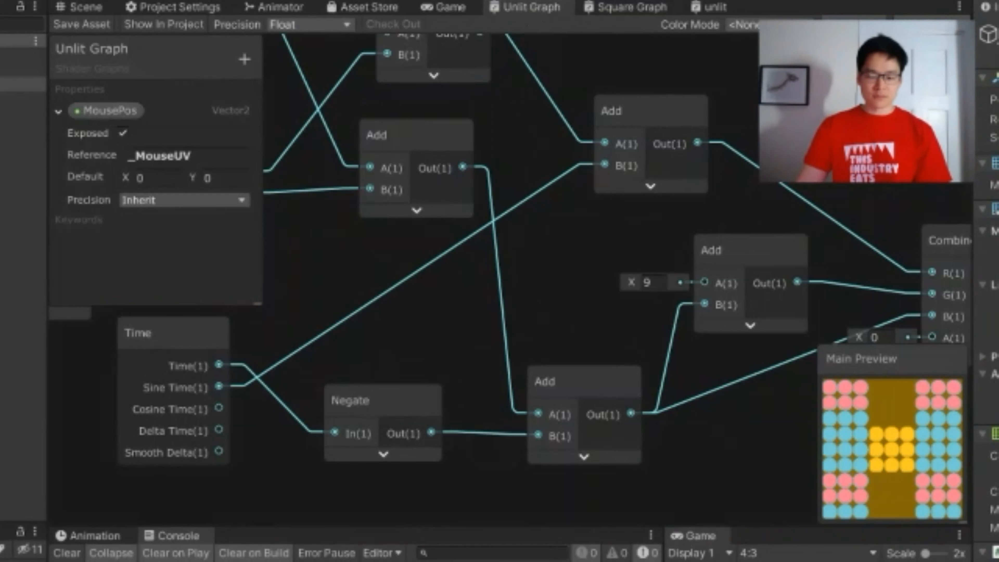